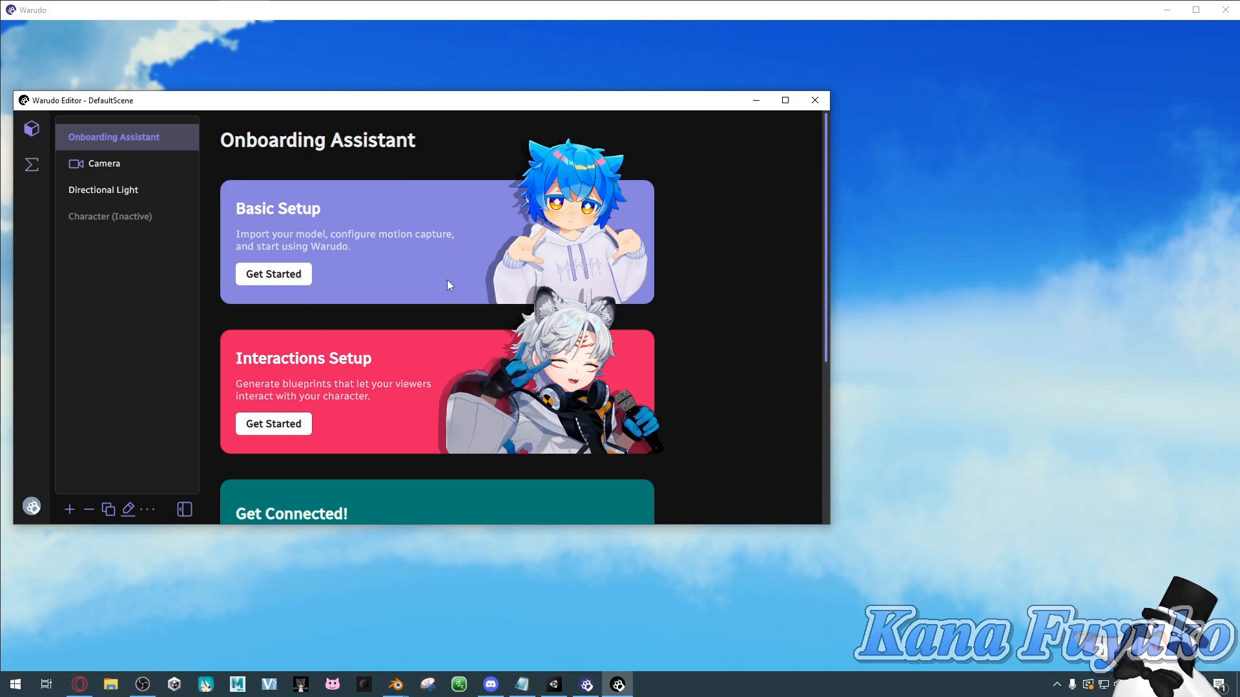
scroll(447, 280, "down", 4)
scroll(385, 288, "up", 4)
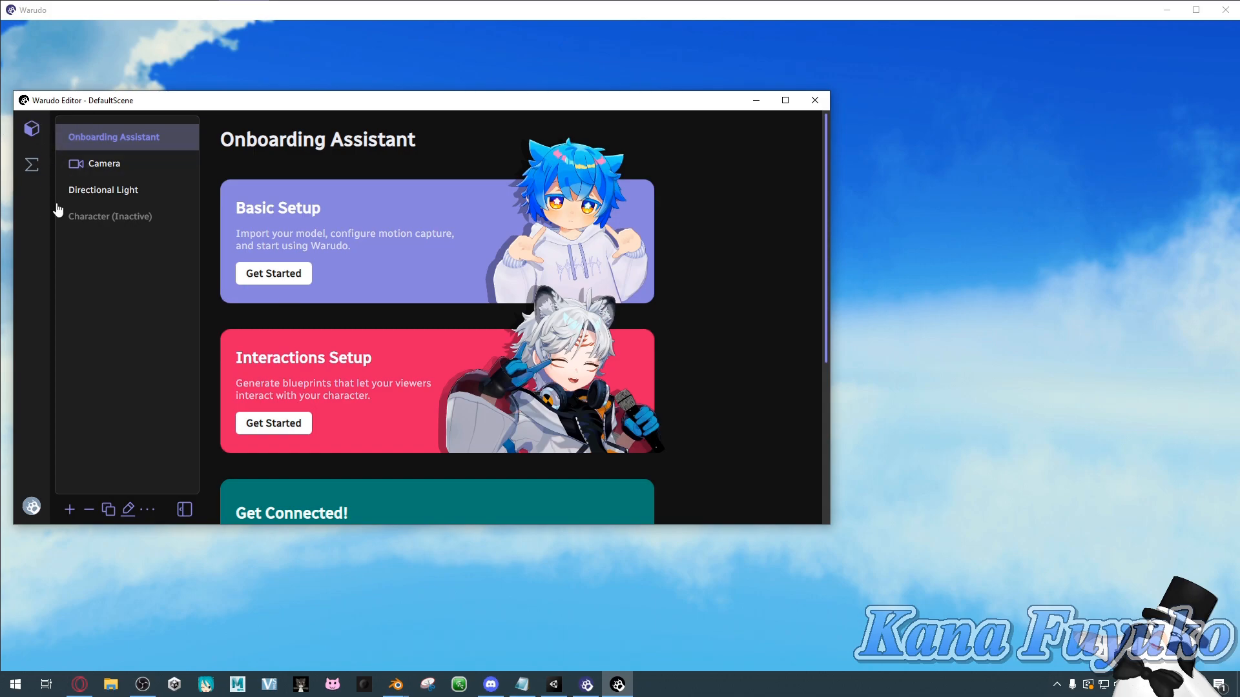
scroll(374, 336, "down", 4)
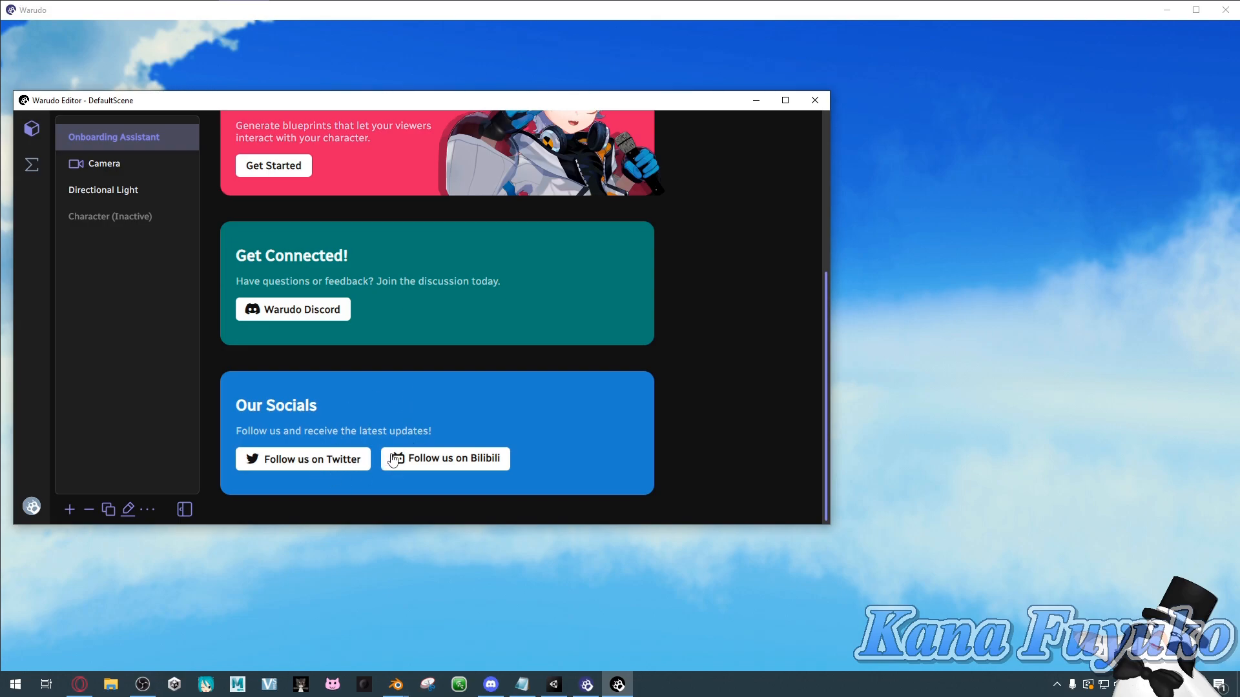
scroll(388, 413, "up", 4)
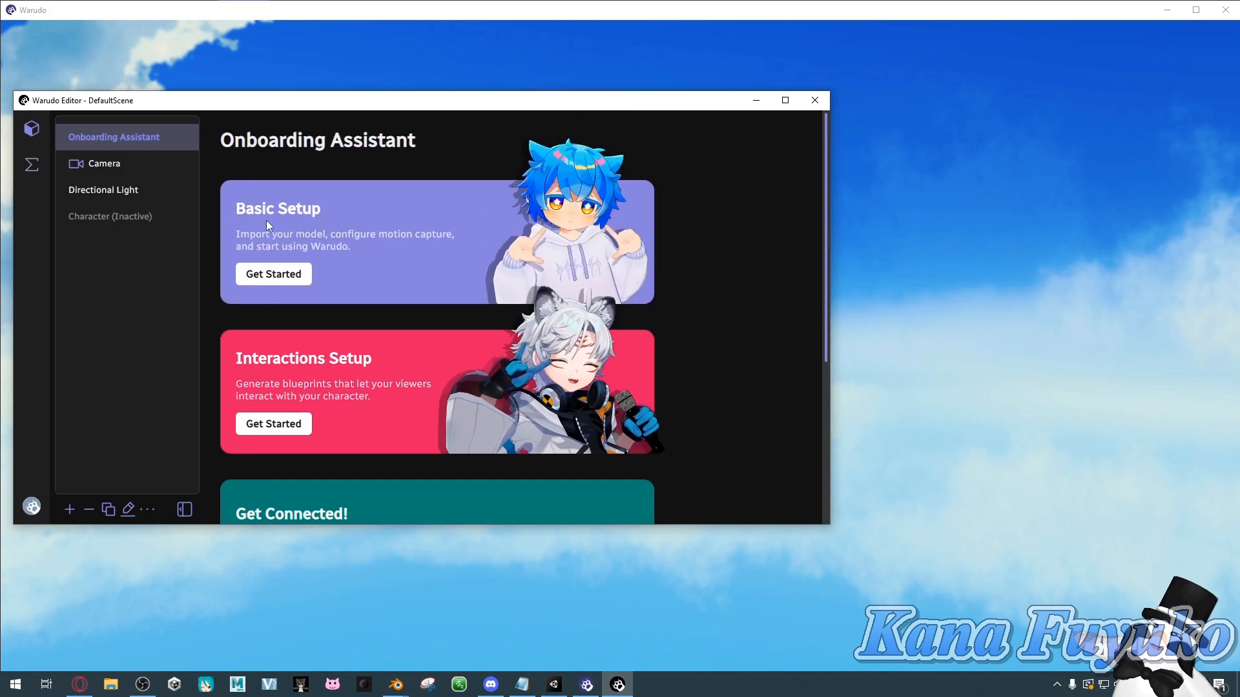
- Start the Basic Setup from the Onboarding Assistant and check which characters are available for selection
left_click(286, 278)
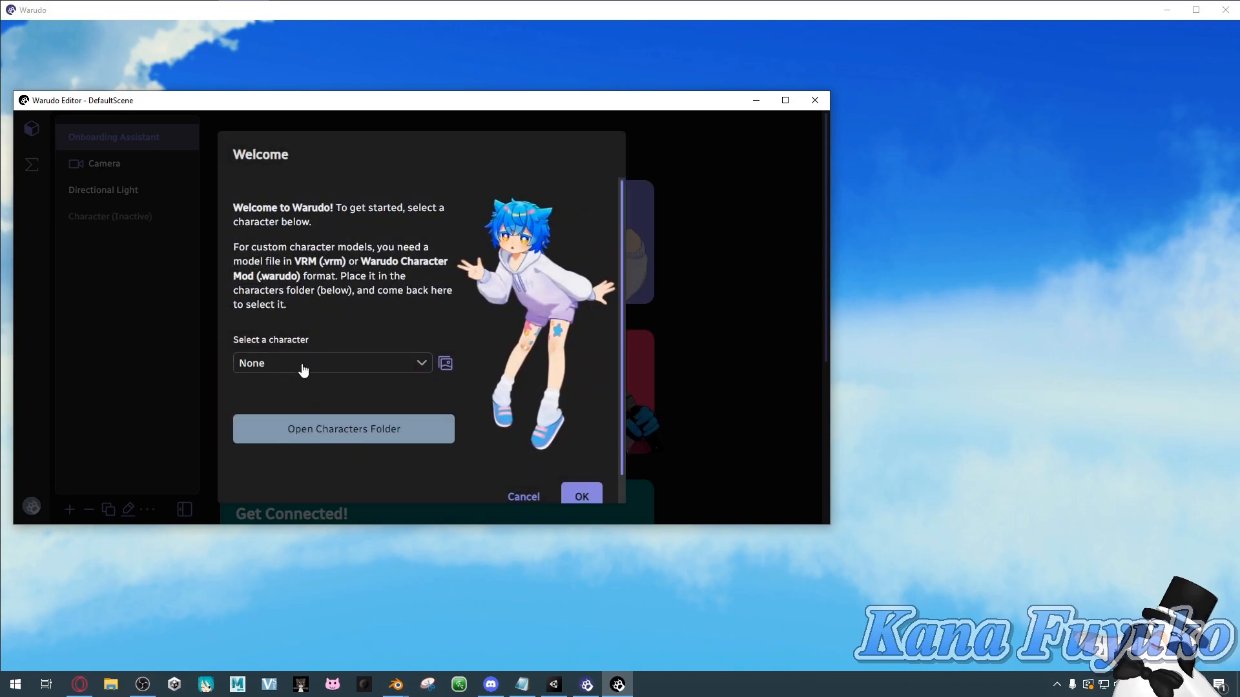
left_click(301, 366)
left_click(322, 319)
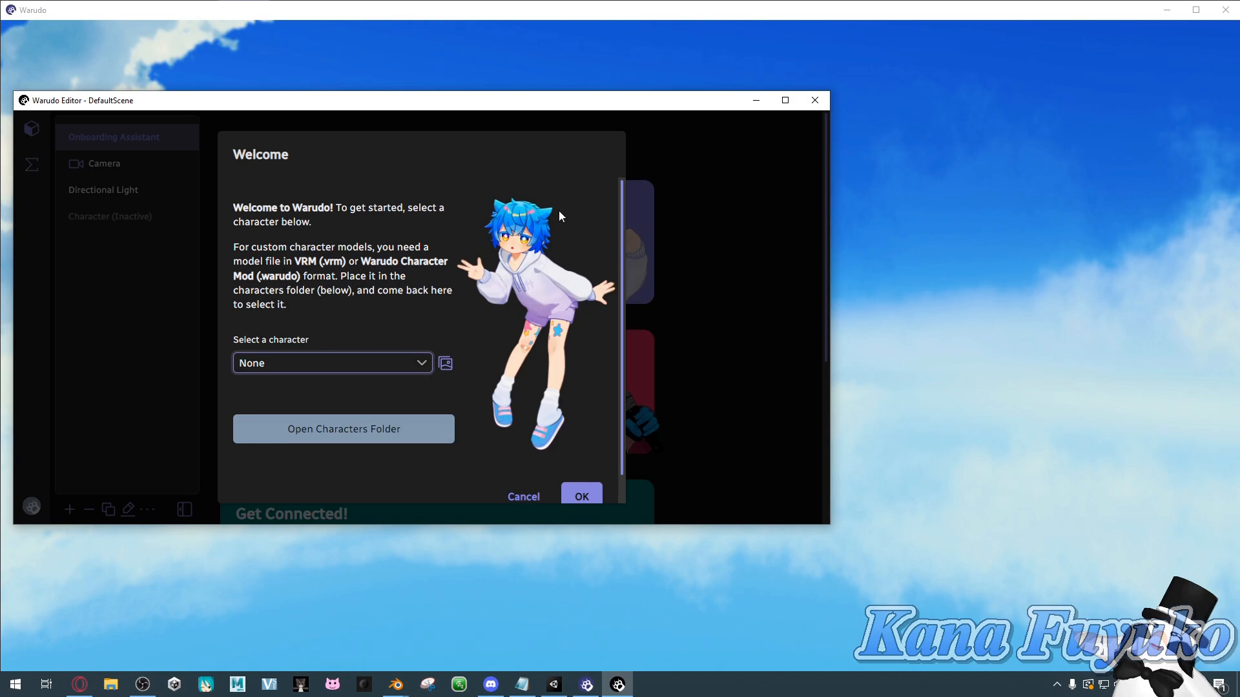
left_click(397, 366)
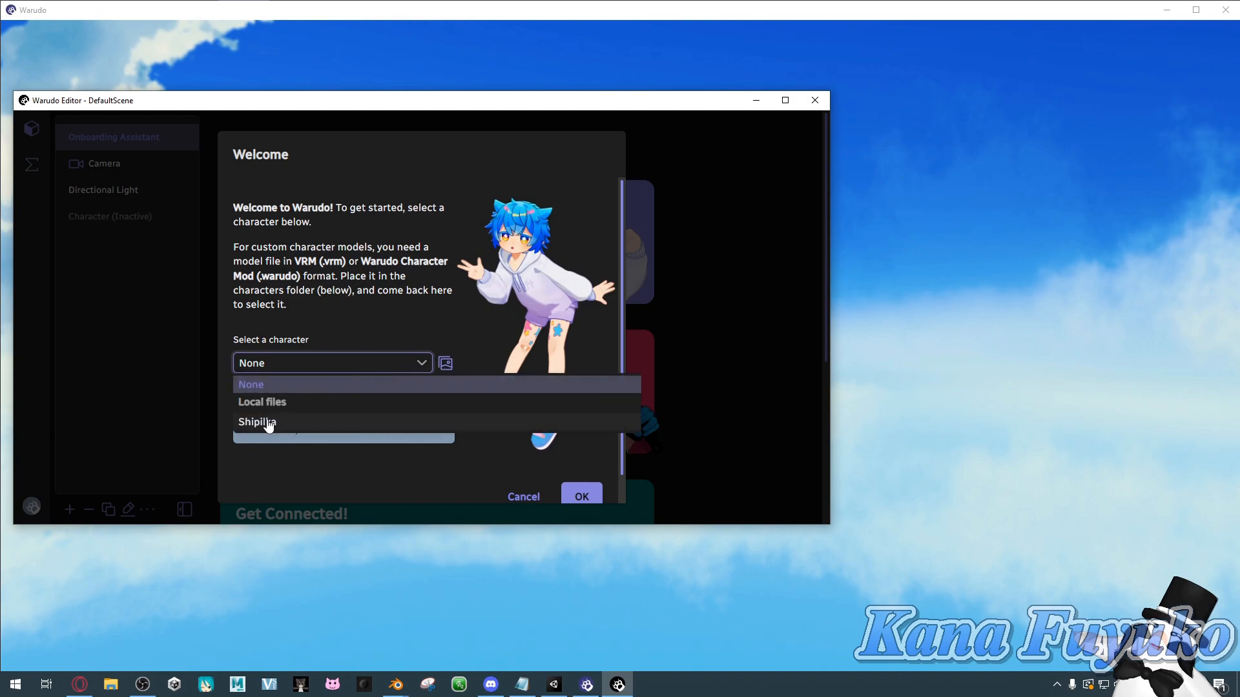
left_click(362, 327)
- Open the characters folder, browse to the Kana Fuyuko model folder and copy Kana Fuyuko.vrm from it
scroll(346, 408, "down", 1)
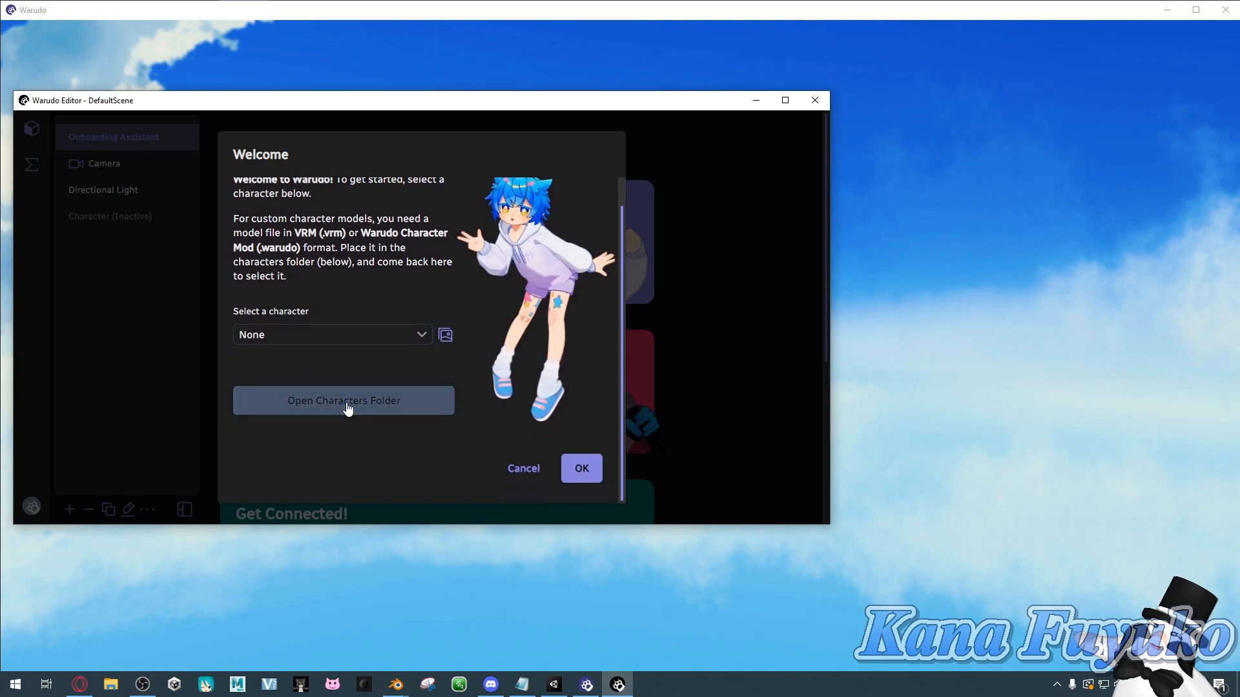
left_click(337, 406)
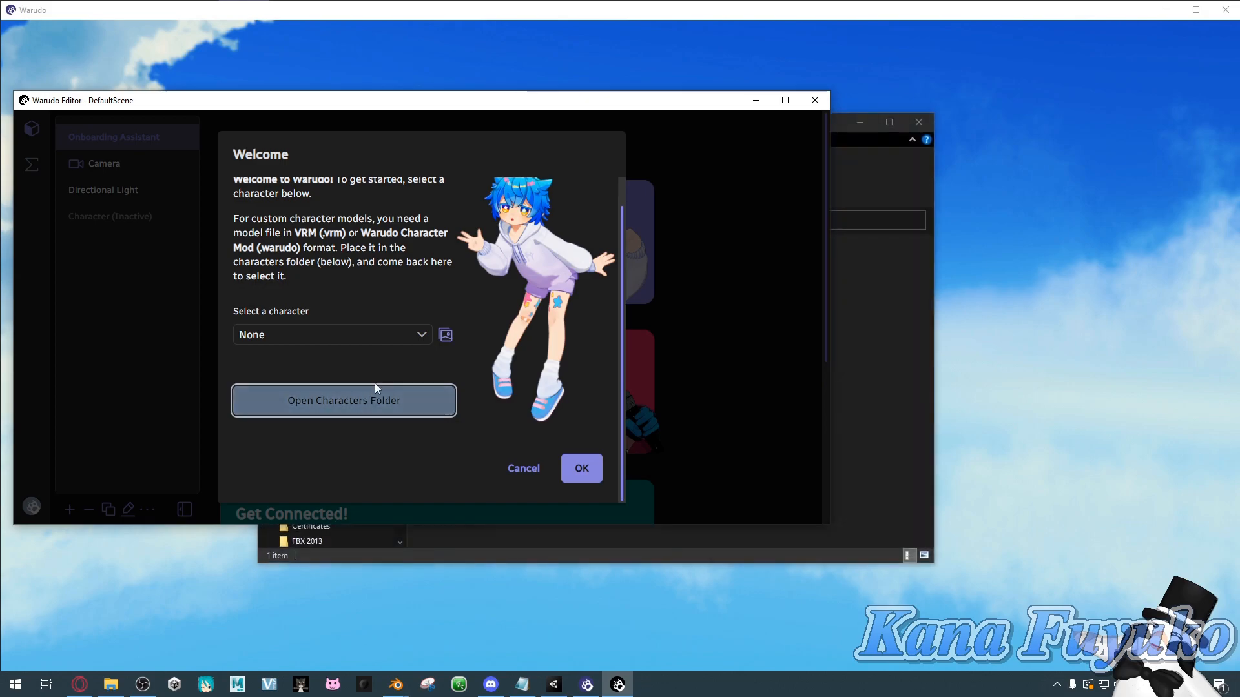
left_click(863, 331)
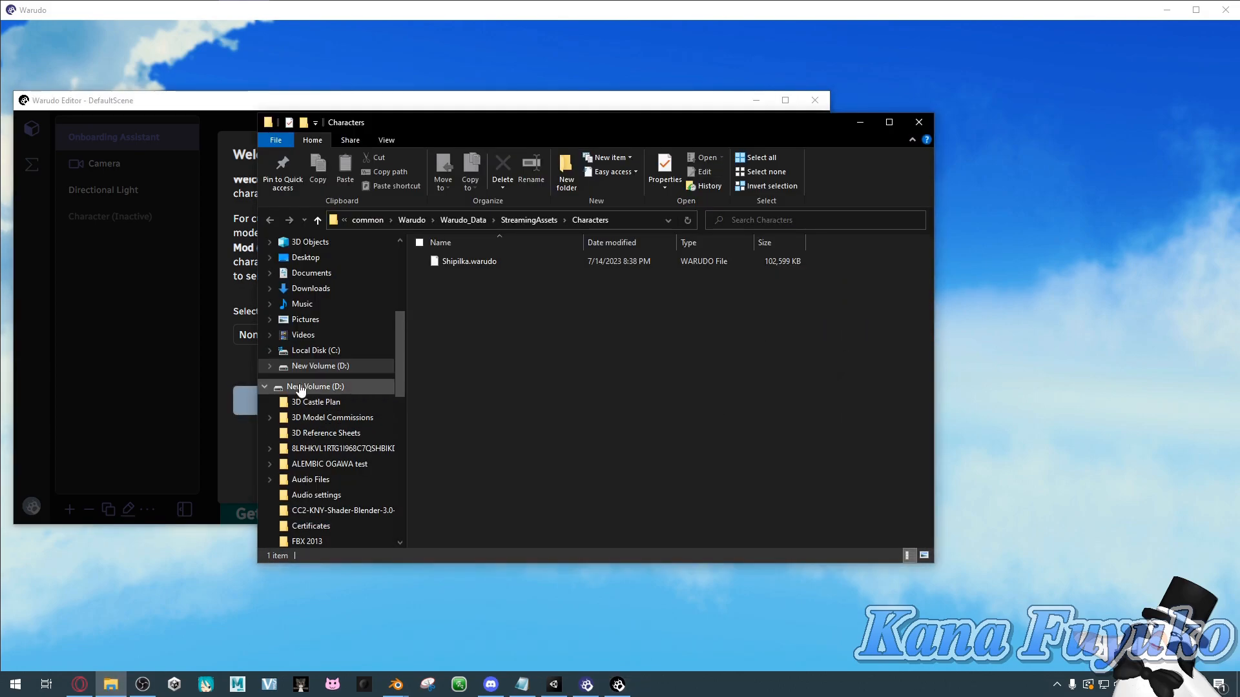
left_click(264, 387)
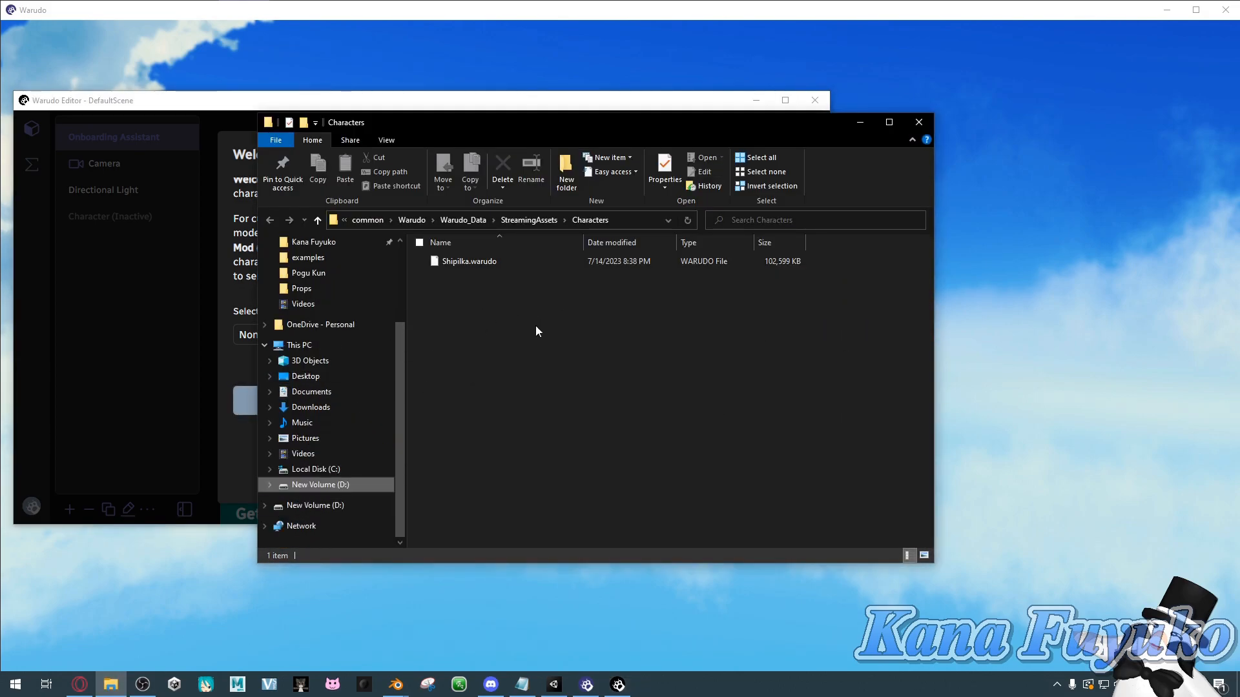
left_click_drag(589, 118, 510, 112)
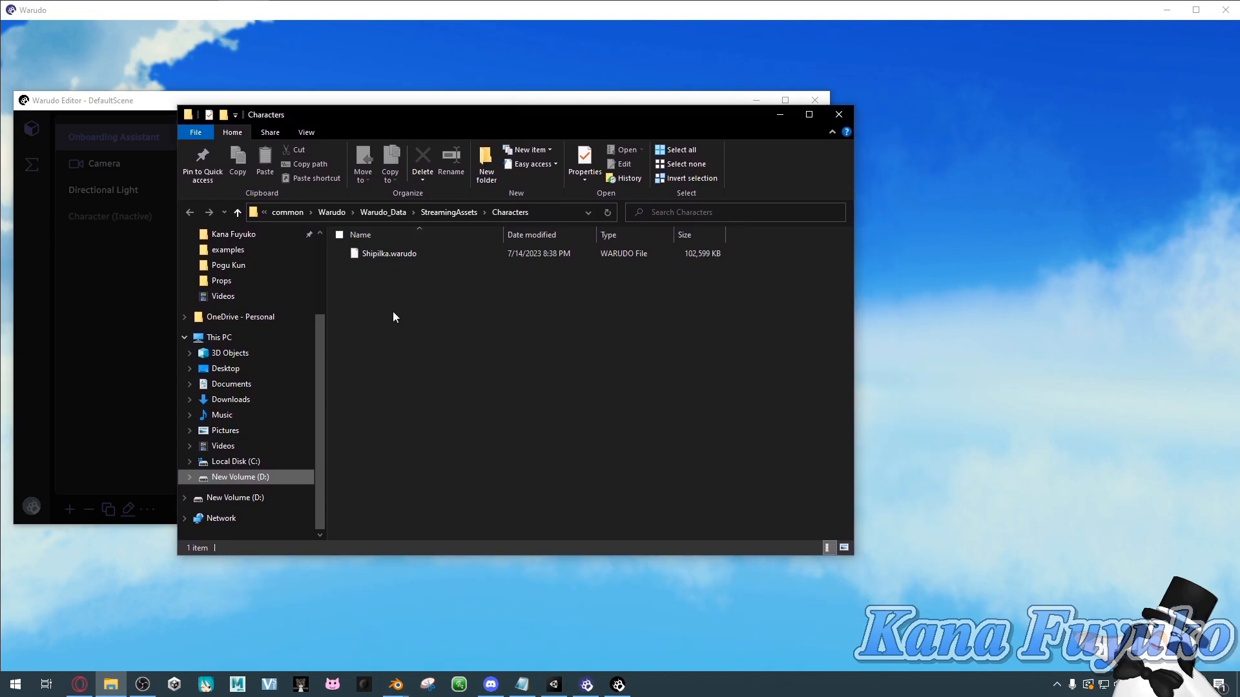
scroll(194, 381, "up", 1)
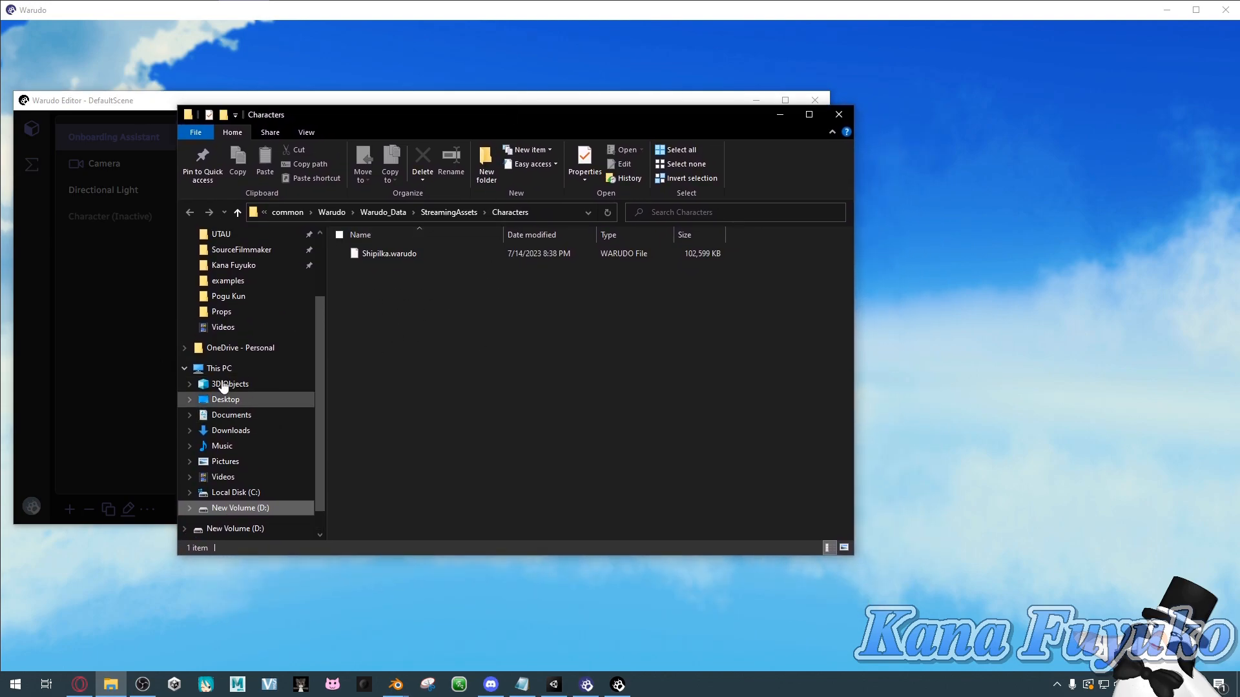
left_click(259, 275)
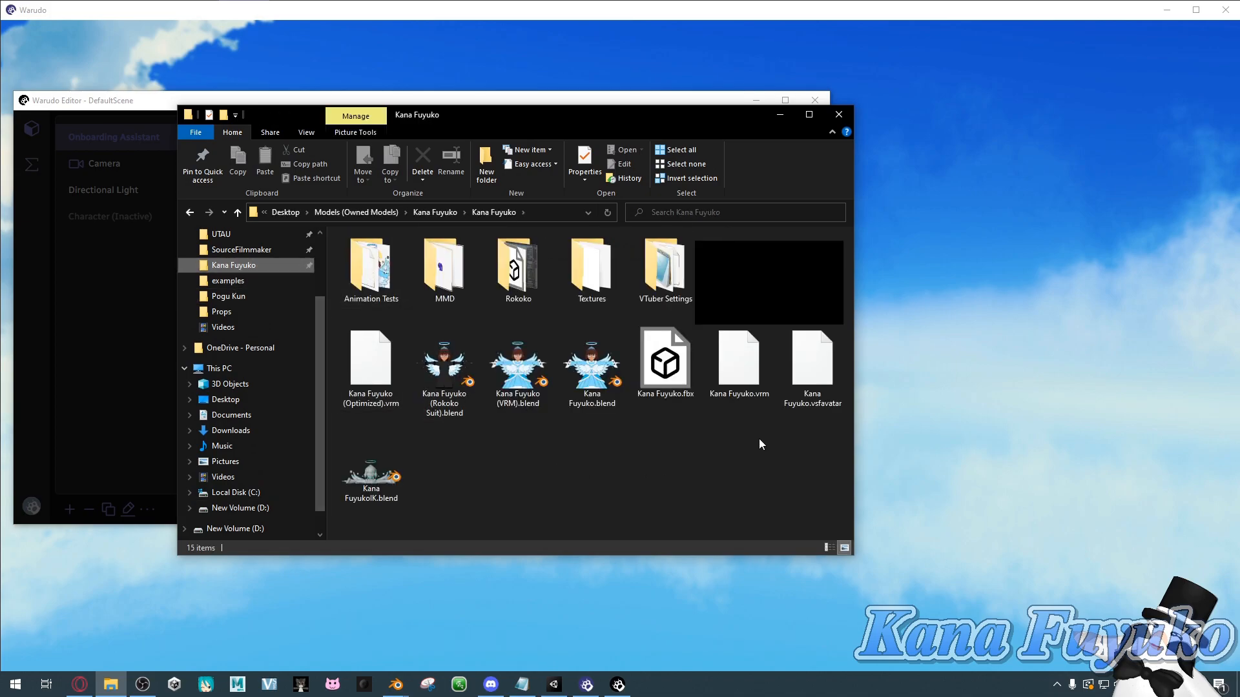
left_click(737, 378)
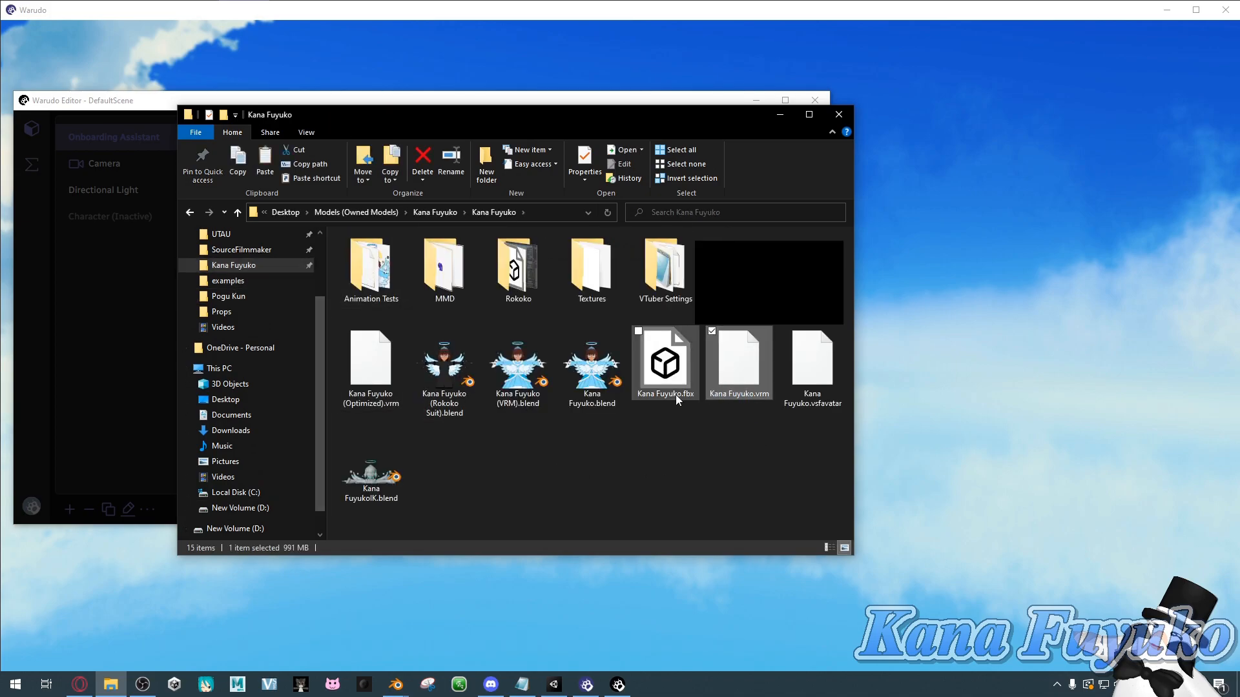
left_click(838, 117)
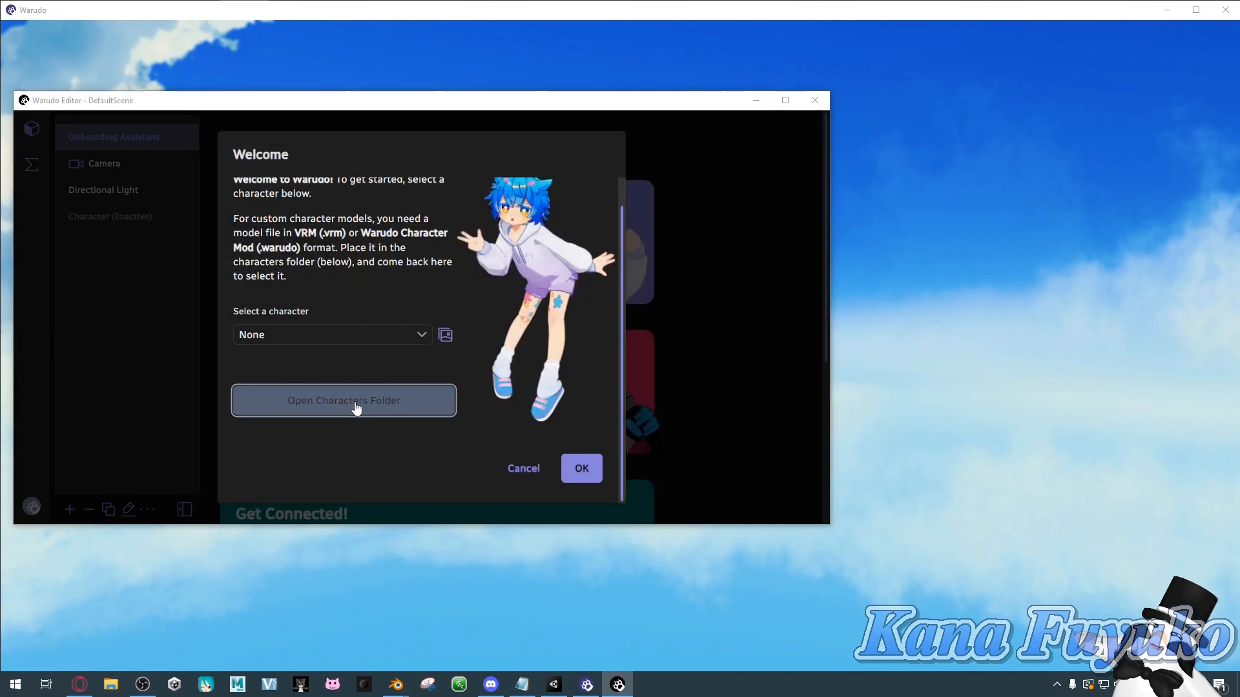
- Reopen the characters folder and paste the copied Kana Fuyuko.vrm file into it
left_click(356, 407)
key("ctrl+v")
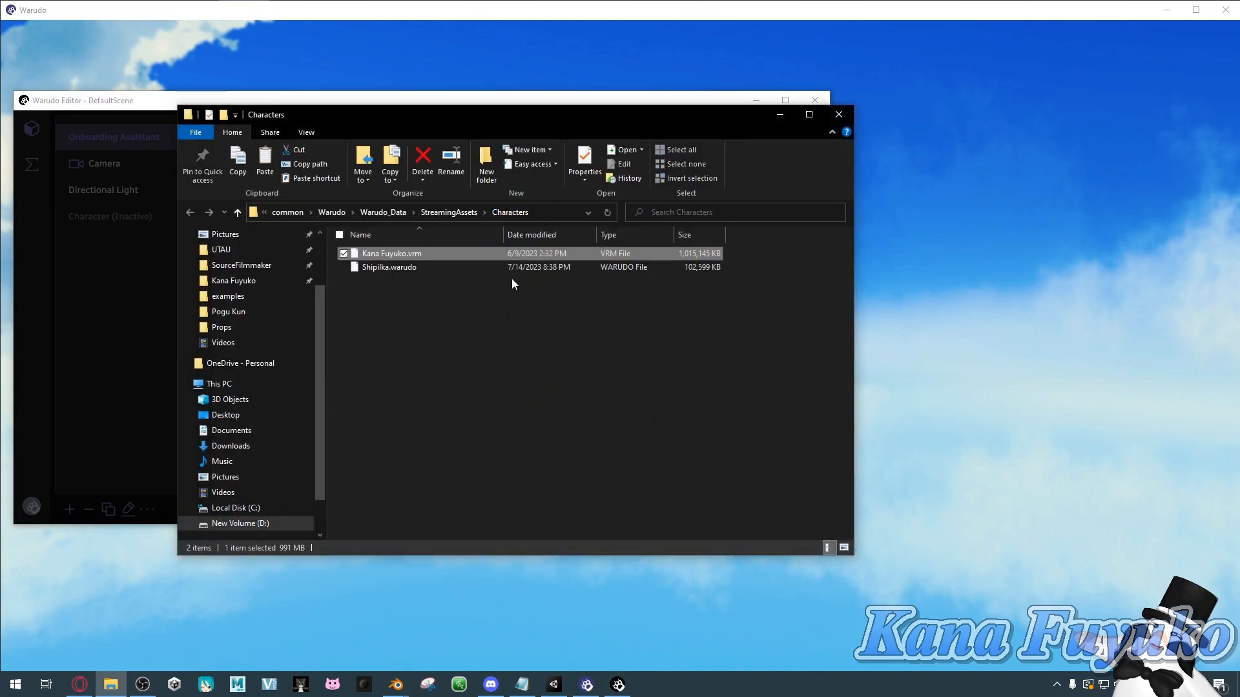
left_click(404, 298)
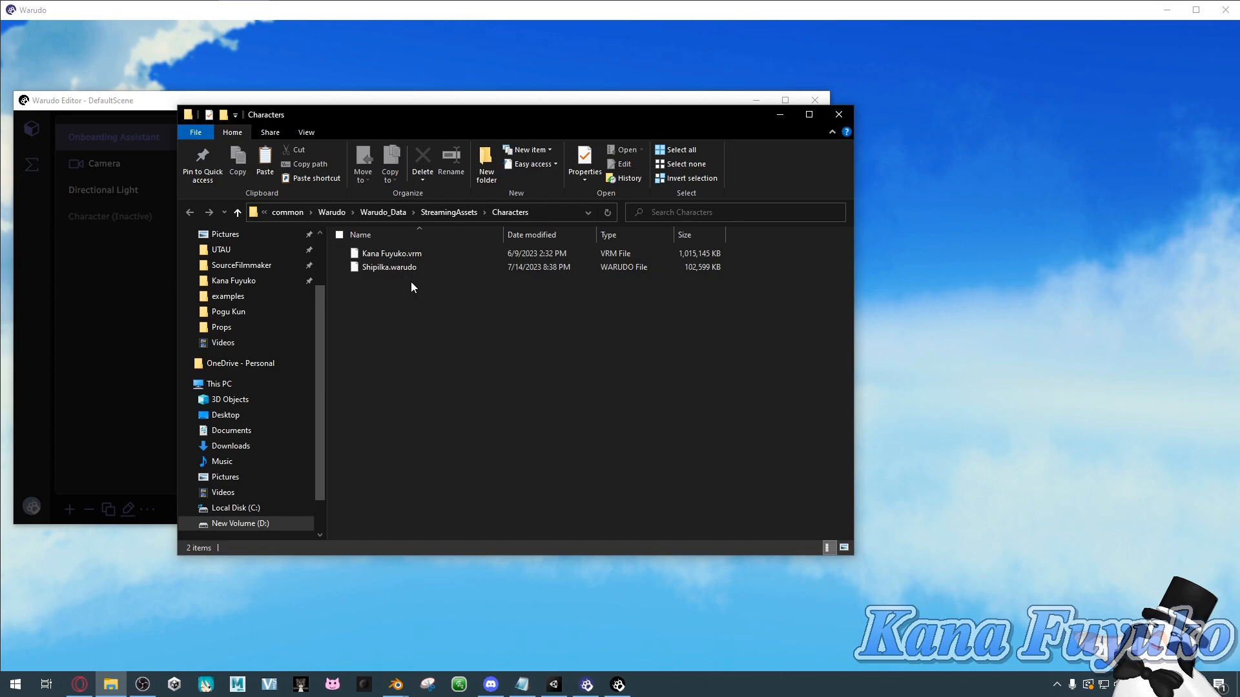
left_click(768, 114)
- Select Kana Fuyuko as the character, review its author and license details, and confirm the choice
left_click(346, 336)
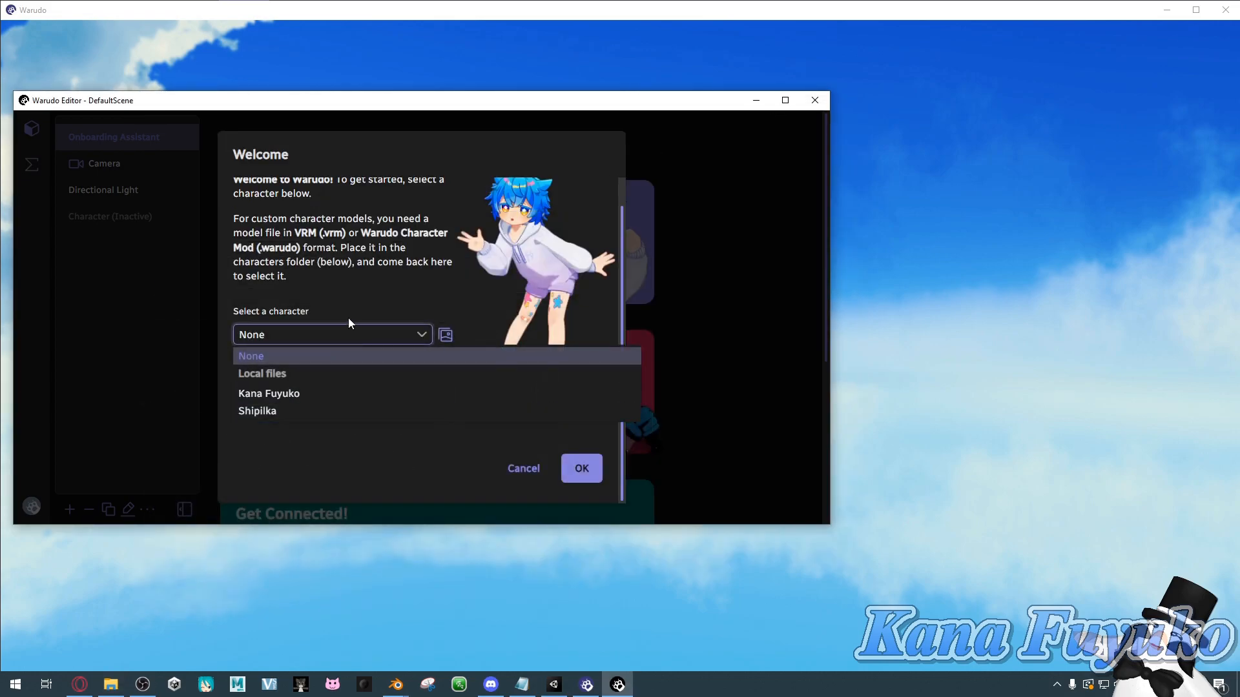
left_click(277, 396)
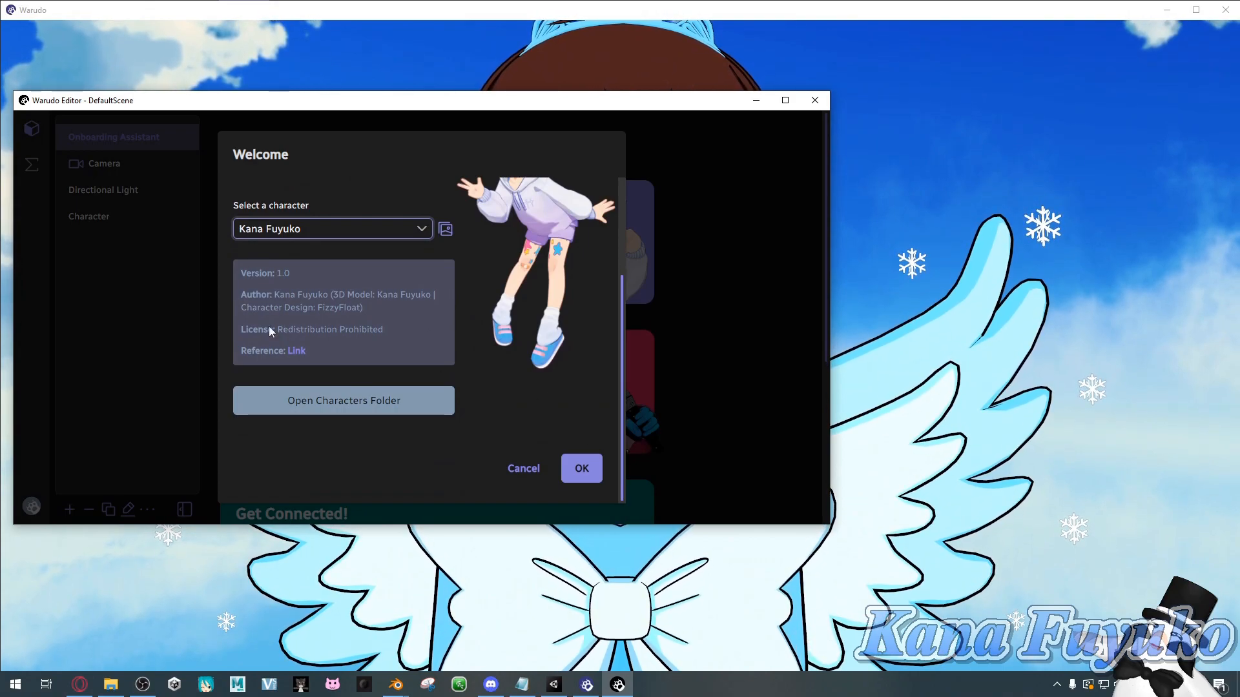
left_click_drag(277, 291, 343, 308)
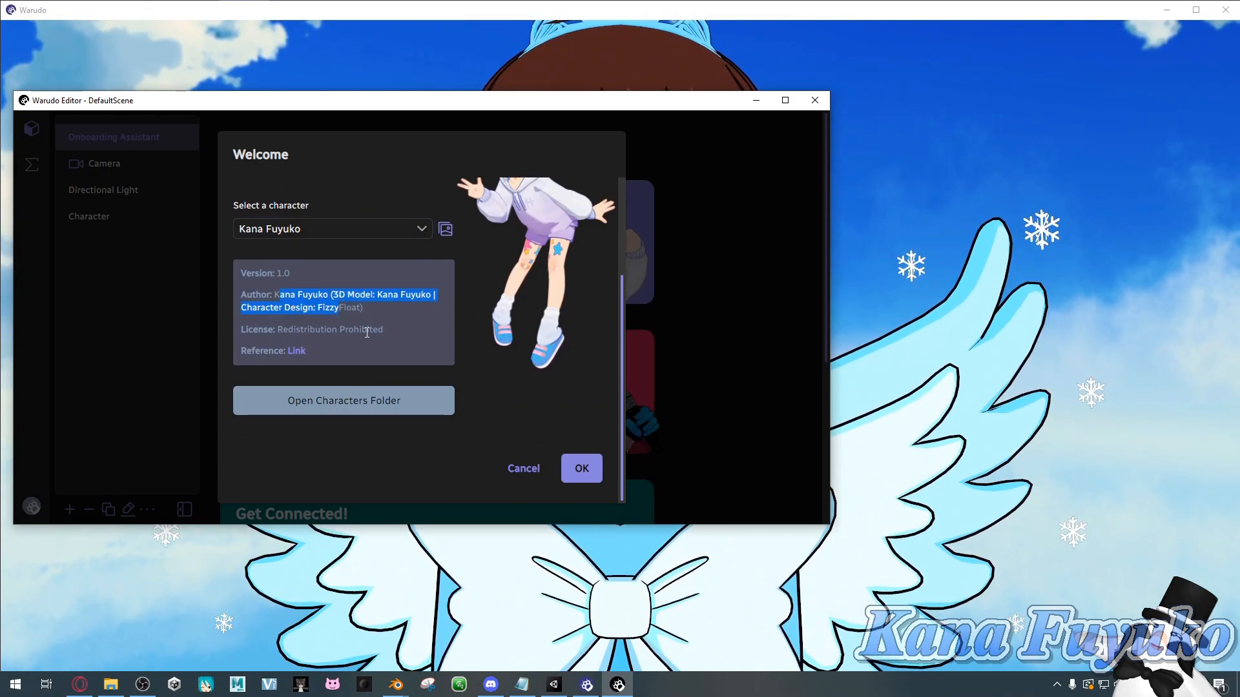
left_click(359, 350)
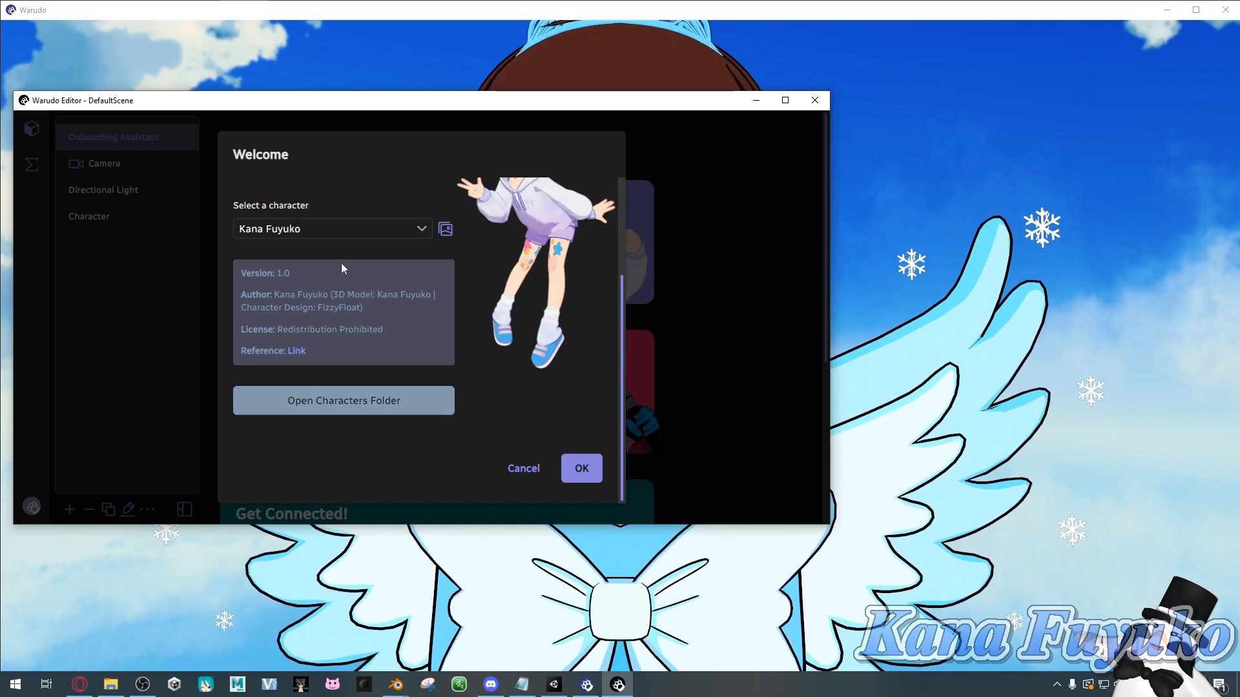
left_click(581, 467)
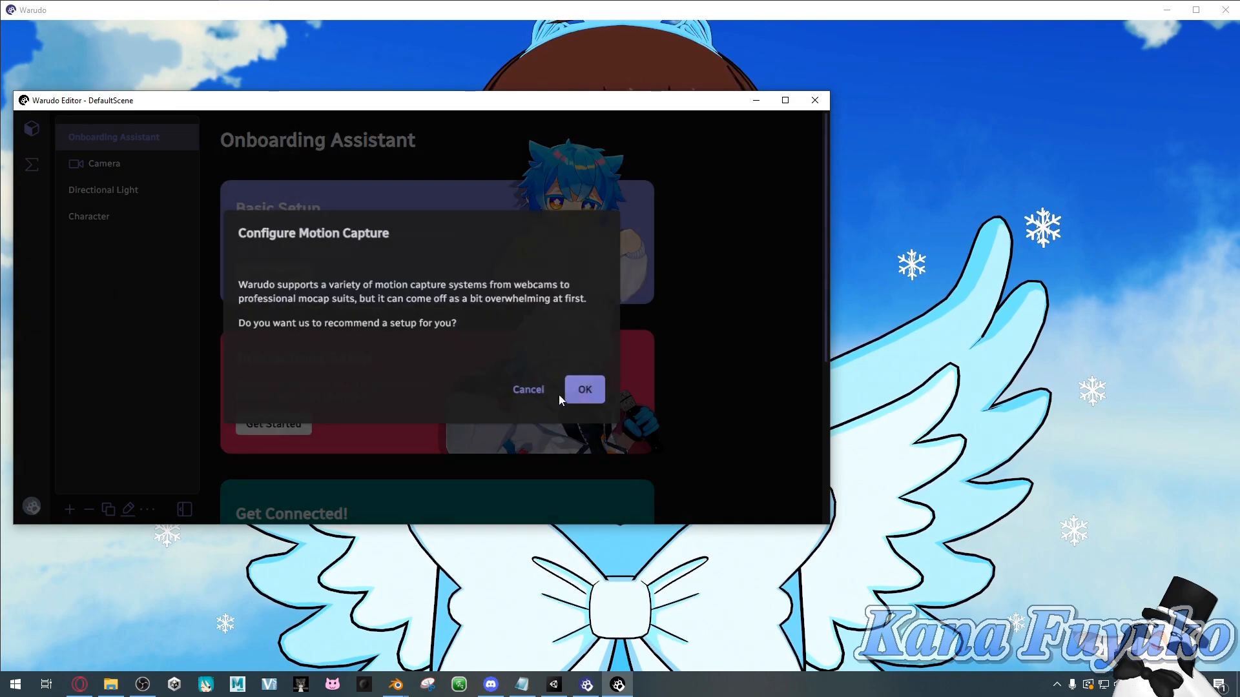
- Read the motion capture introduction and confirm the "Yes, recommend for me." option
left_click_drag(262, 193, 321, 196)
left_click_drag(278, 246, 508, 262)
left_click(545, 274)
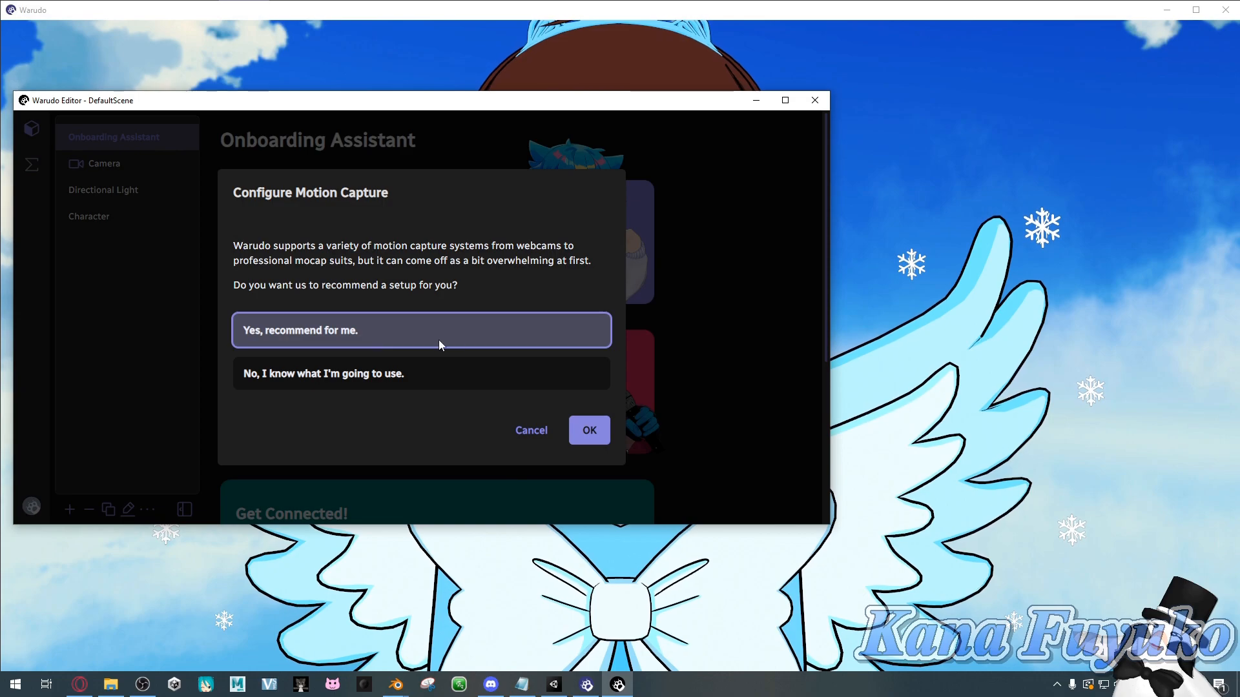
left_click(581, 424)
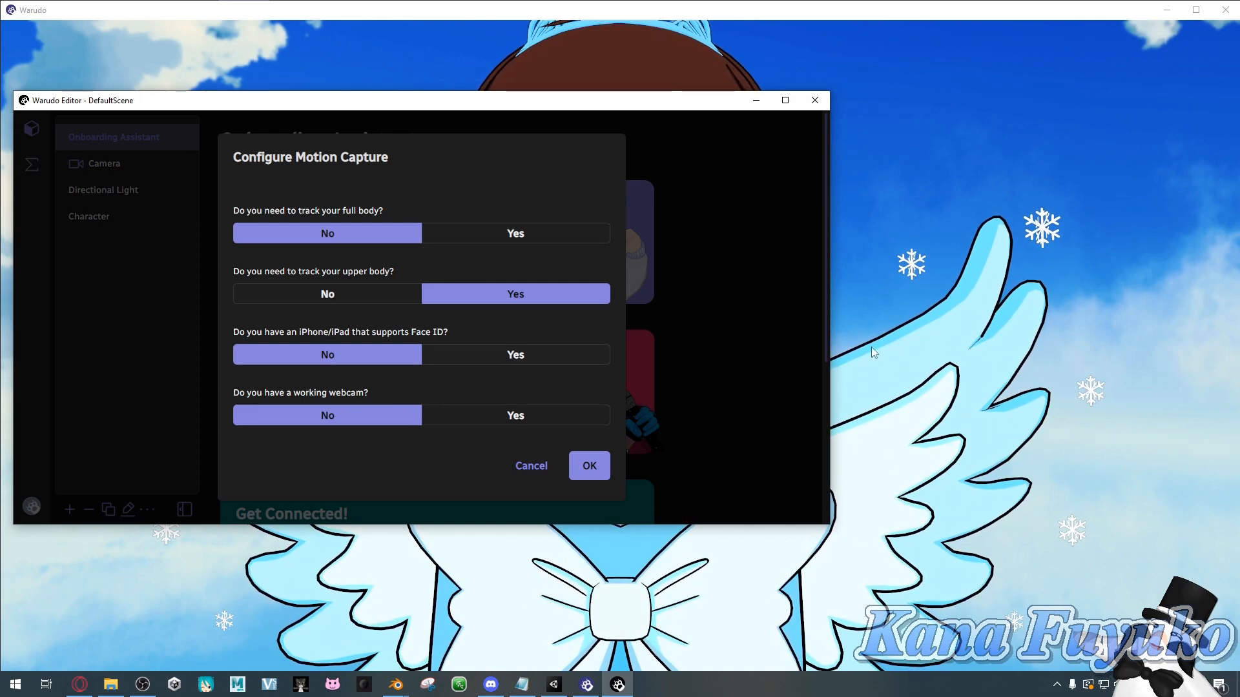
- Answer No to full-body tracking, Yes to upper-body tracking and No to having an iPhone/iPad with Face ID
left_click(397, 242)
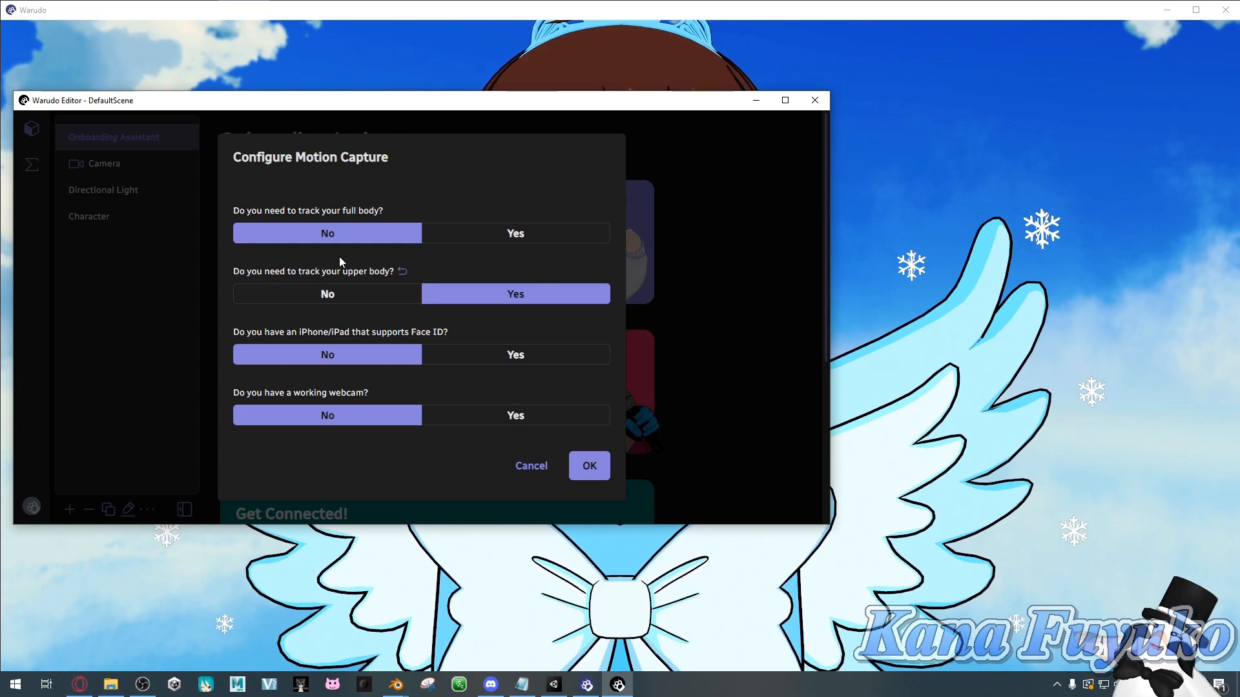
left_click(526, 294)
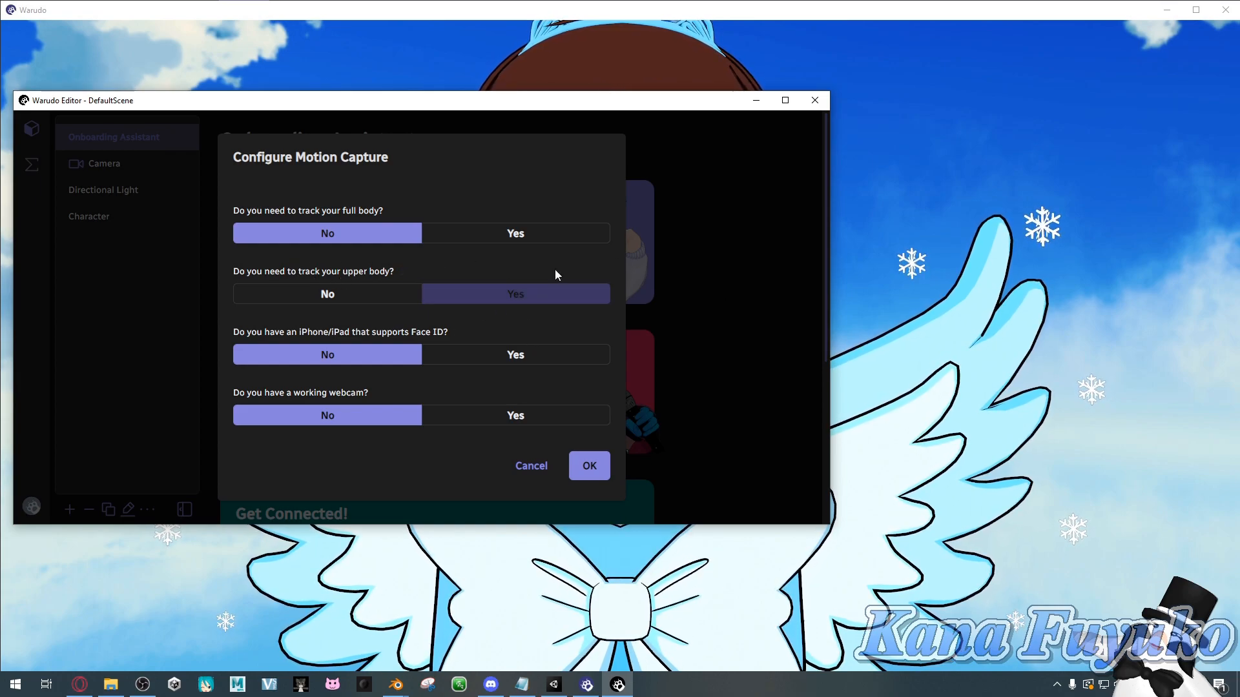
left_click(310, 351)
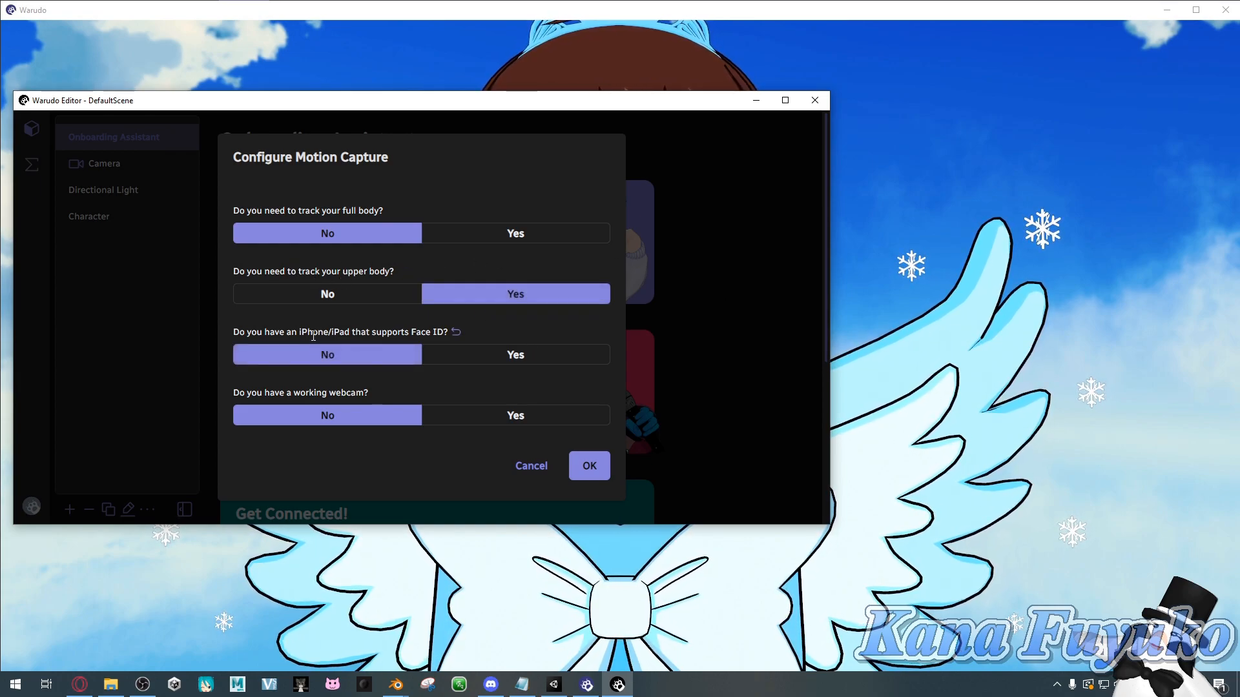
left_click(381, 355)
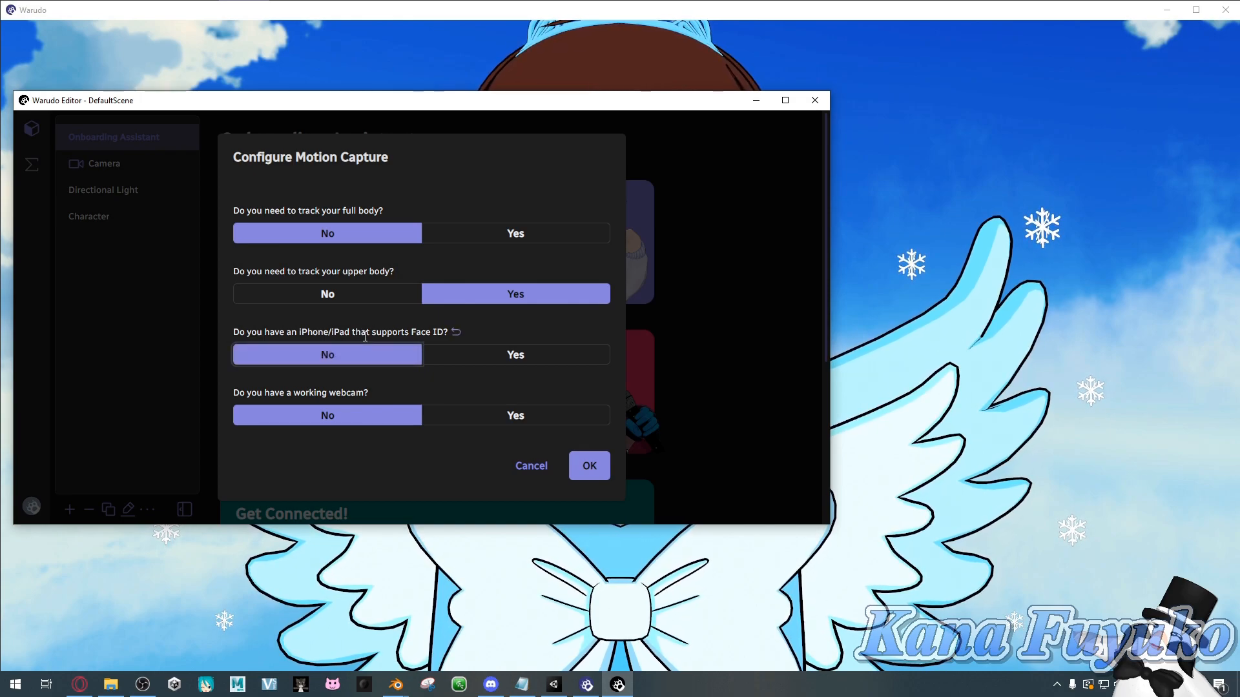
left_click(383, 364)
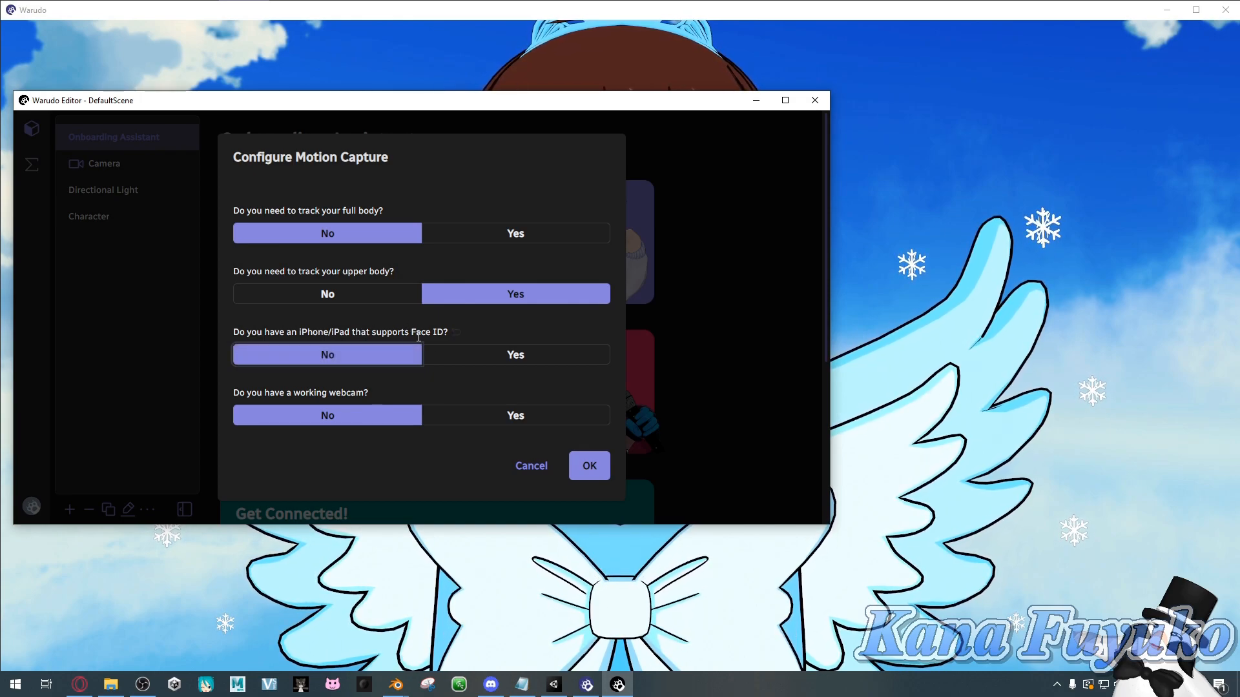
- Try answering Yes to the Face ID device question and to the working webcam question in turn
left_click(441, 352)
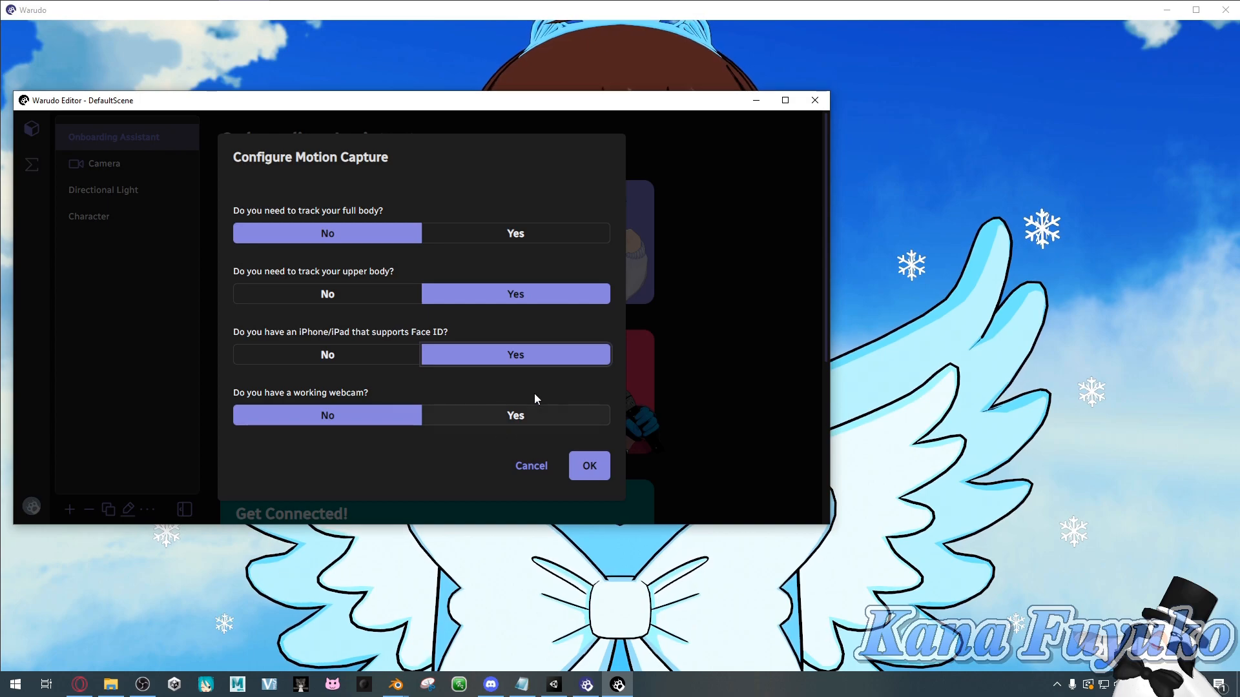
left_click(481, 417)
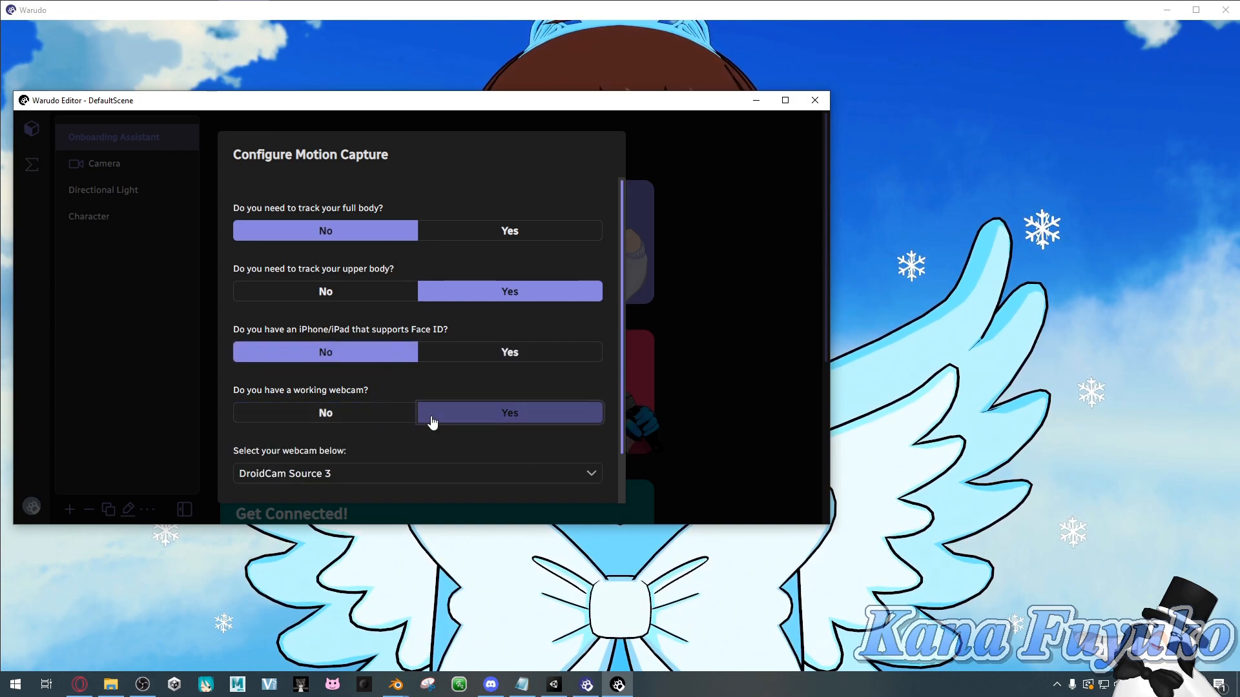
left_click(373, 412)
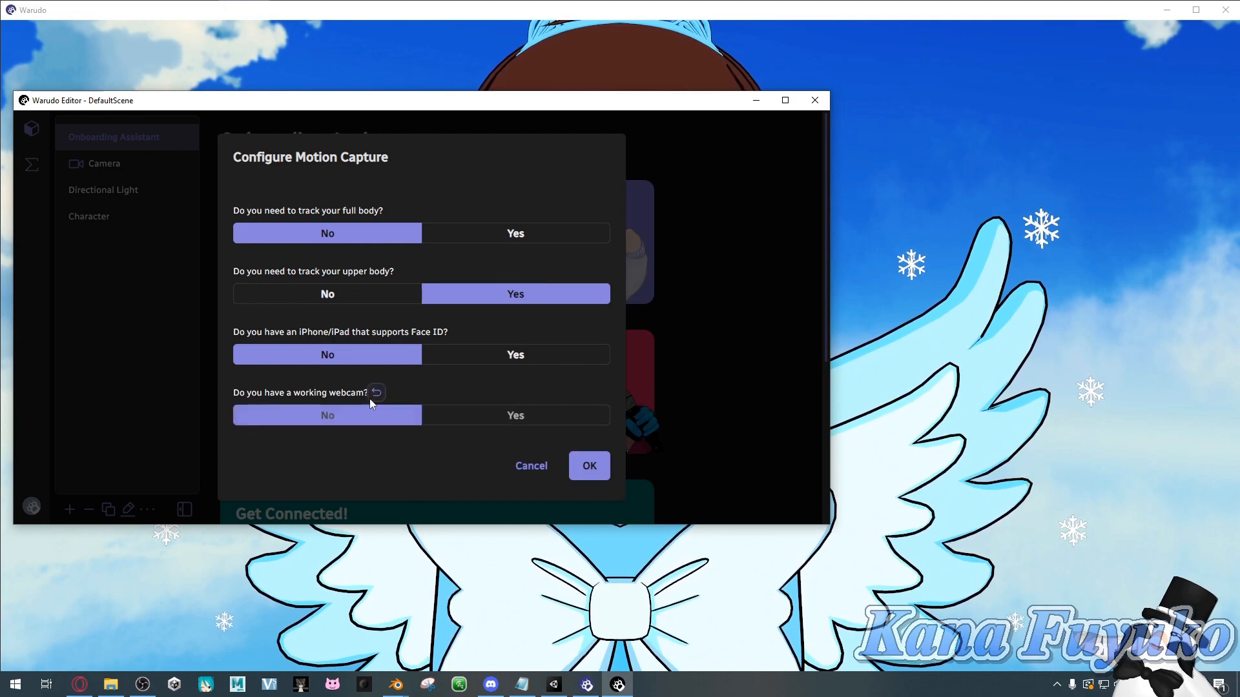
- Answer Yes to having an iPhone/iPad that supports Face ID and No to having a working webcam
left_click(476, 355)
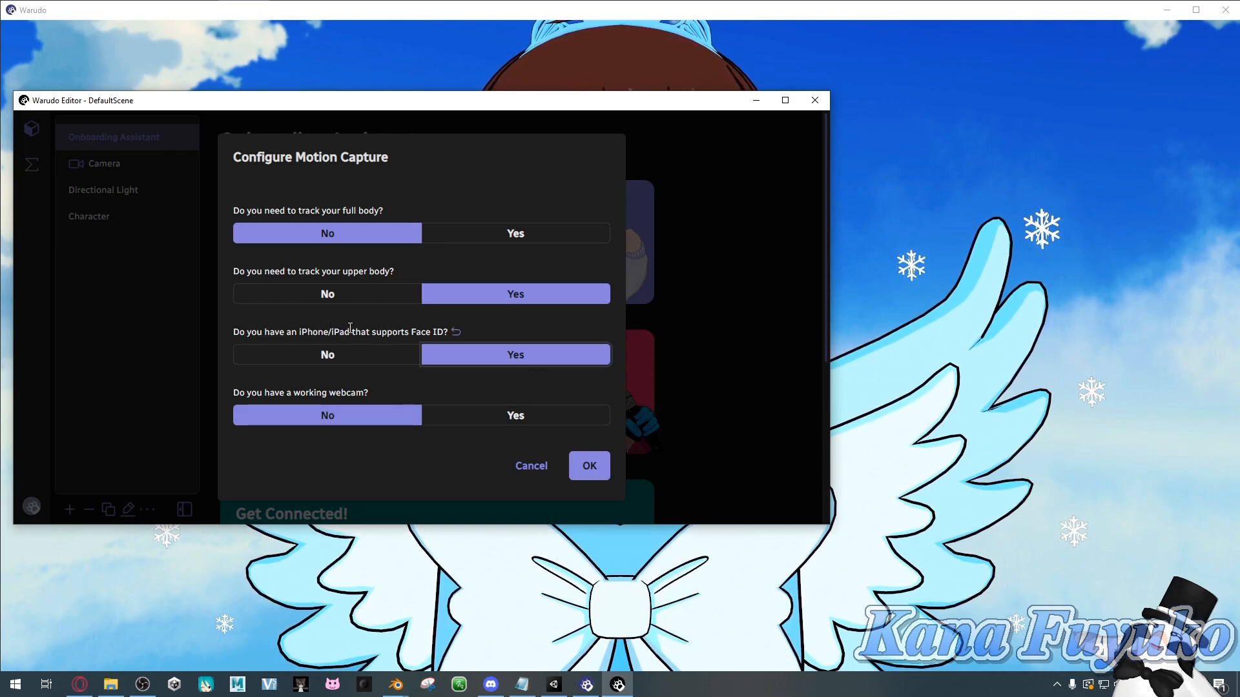
left_click(326, 418)
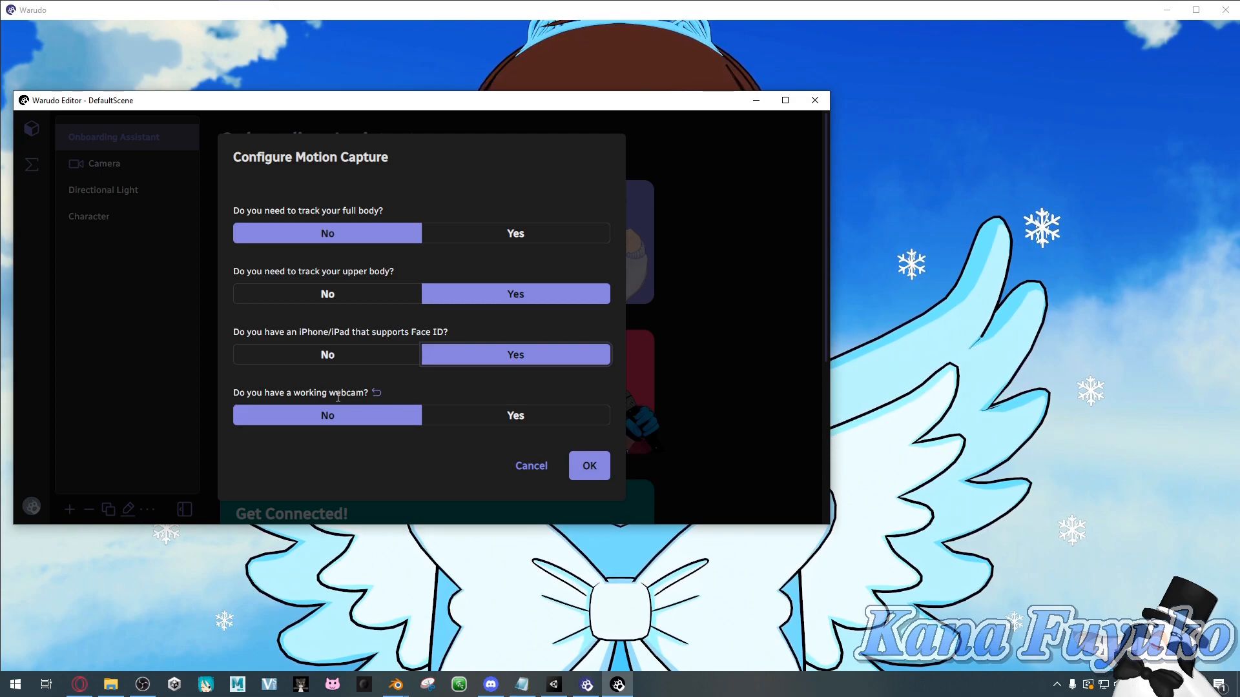
left_click(331, 415)
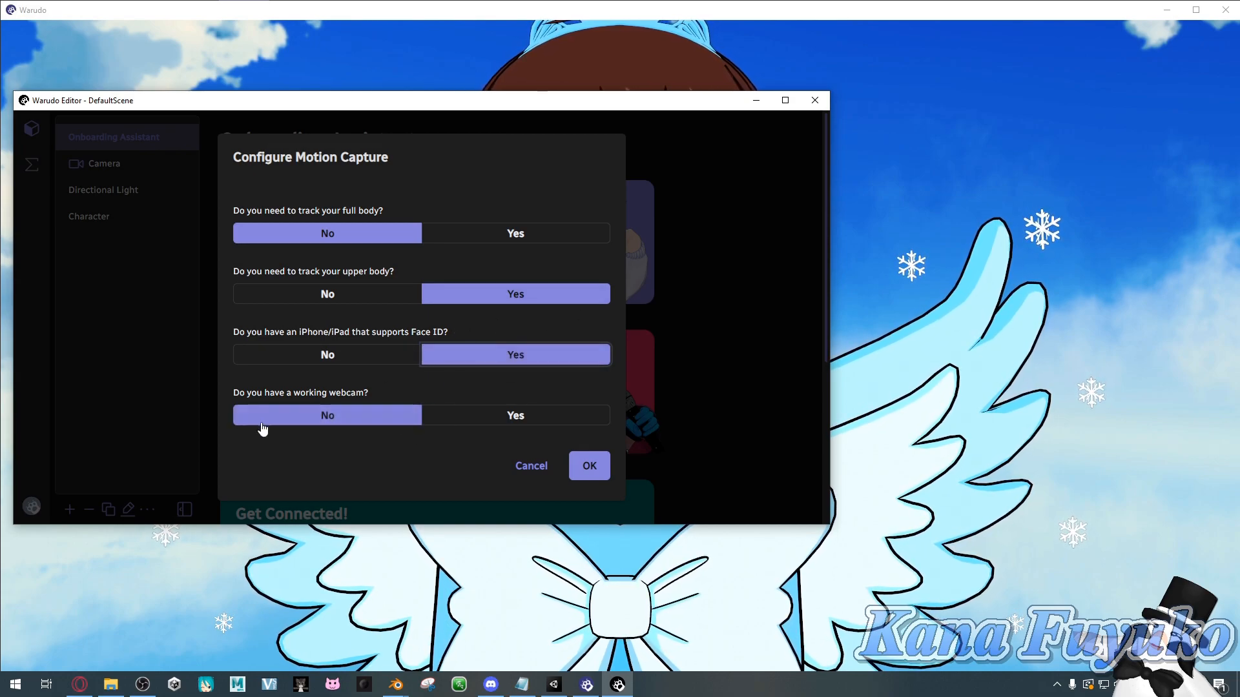
- Confirm the motion capture answers, set the Face Tracking Template to iFacialMocap (iPhone / iPad) and read its description
left_click(581, 464)
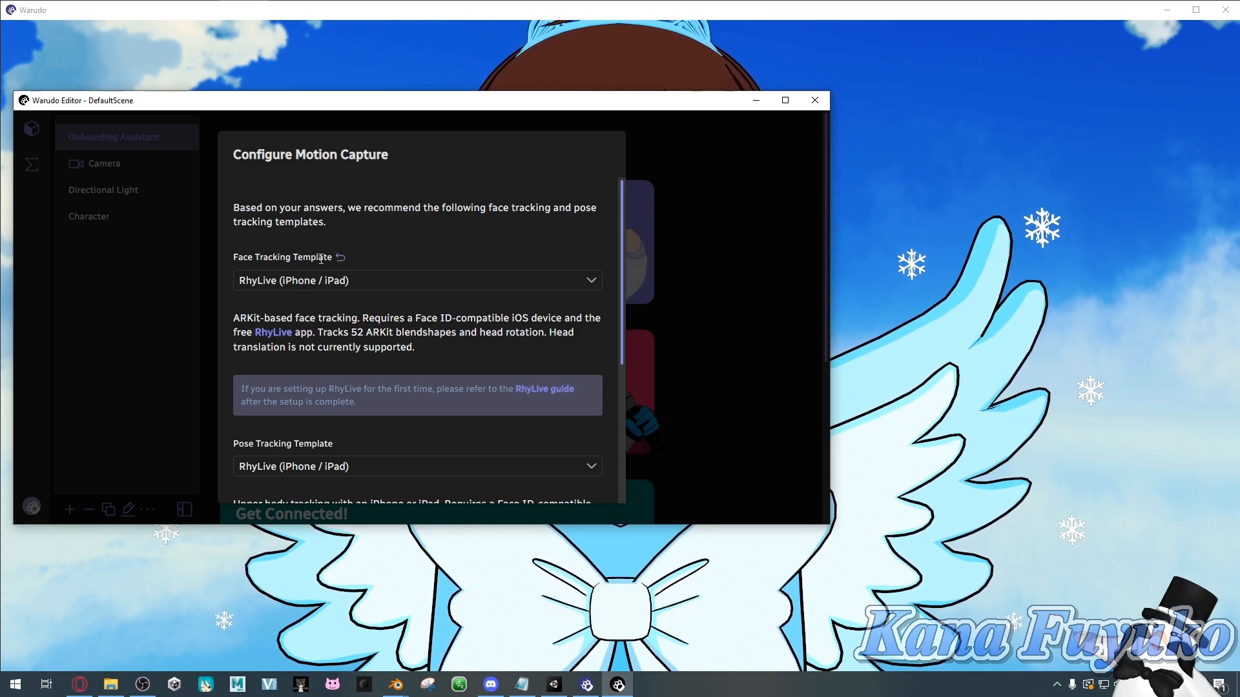
left_click(345, 280)
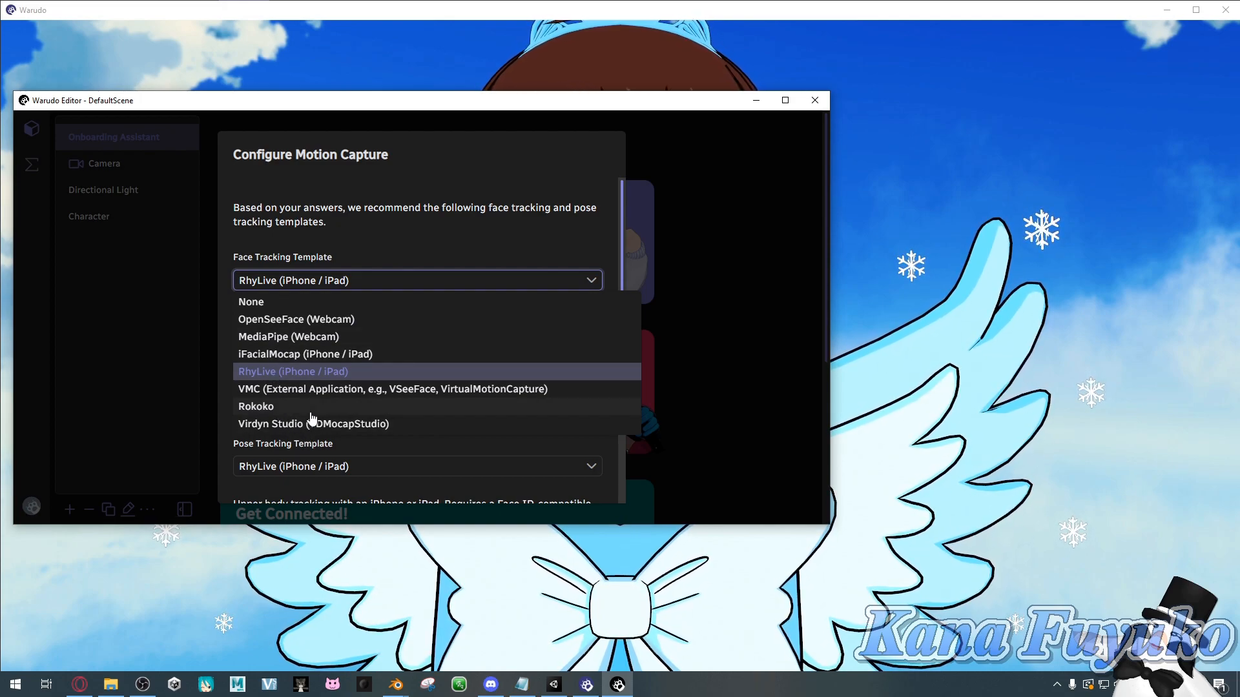
left_click(307, 354)
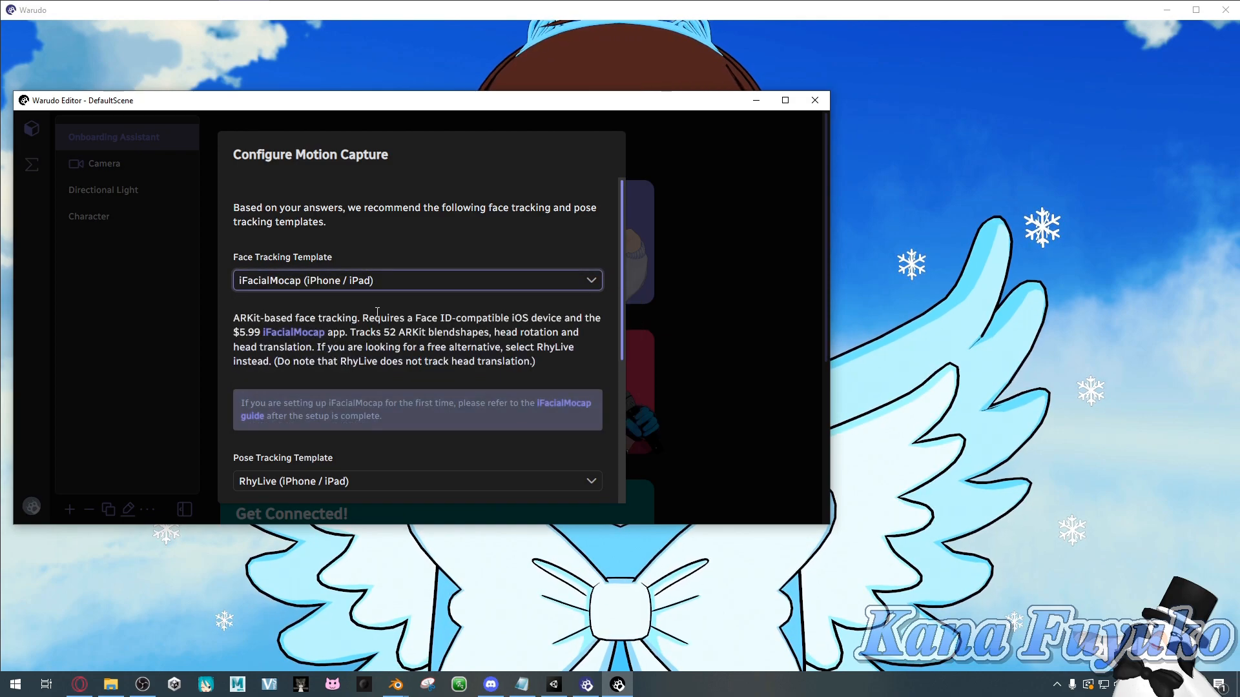
left_click_drag(262, 316, 394, 332)
left_click(342, 319)
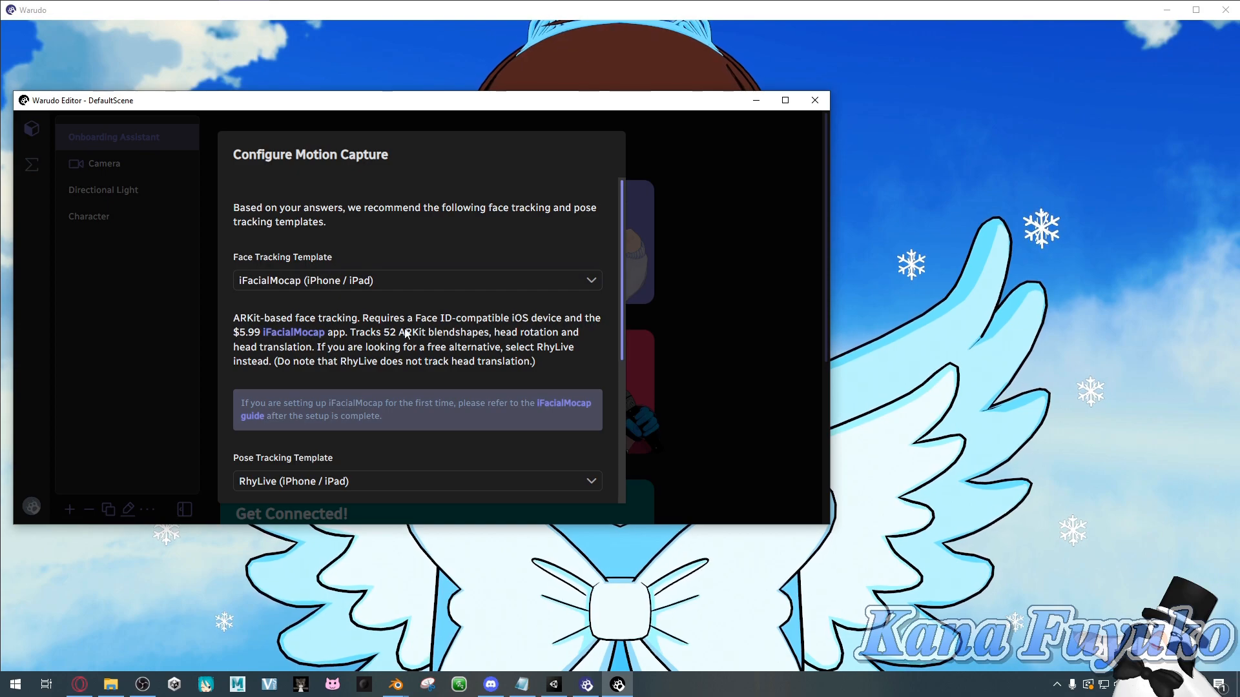
- Try setting the Pose Tracking Template to None
scroll(459, 356, "down", 1)
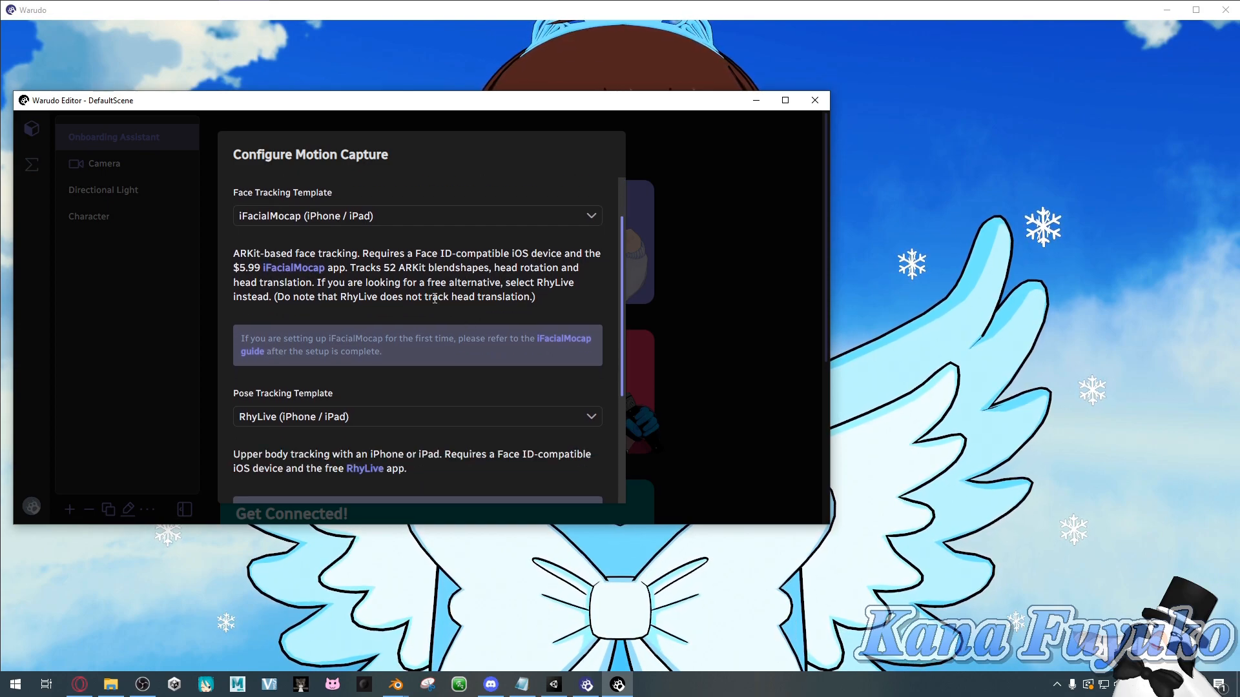
scroll(379, 373, "down", 2)
scroll(379, 373, "down", 2)
left_click(348, 287)
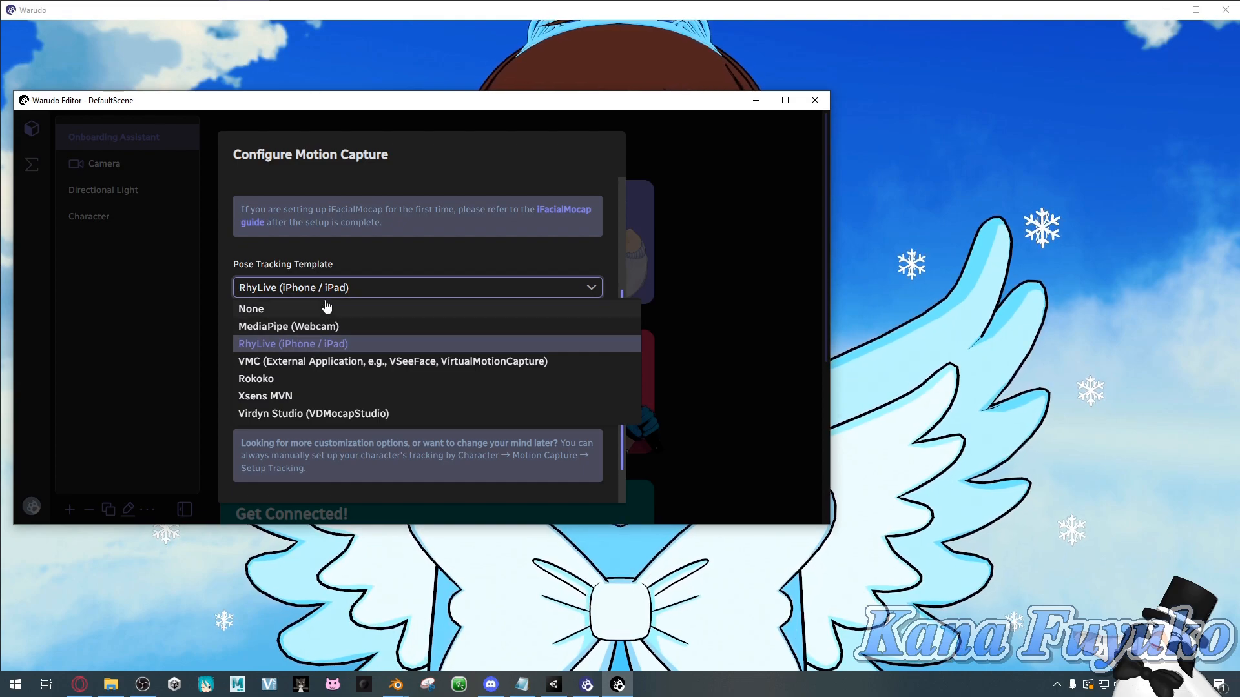
left_click(341, 270)
scroll(341, 269, "up", 2)
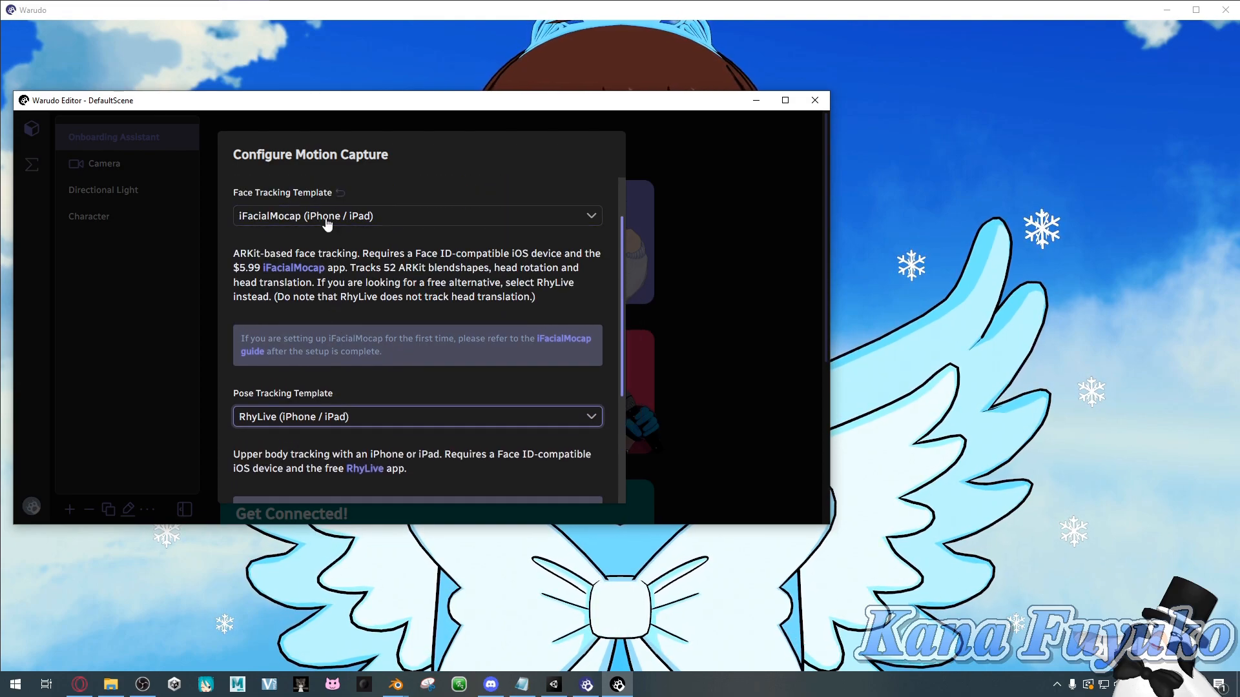
left_click(292, 416)
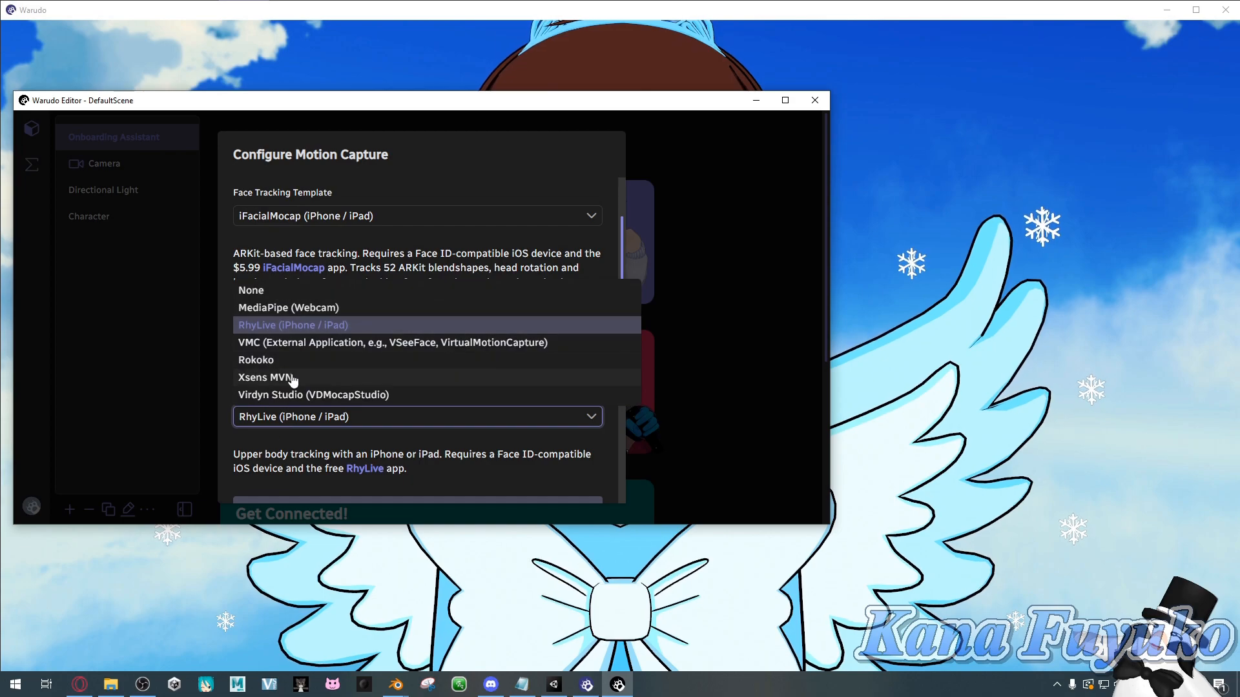
left_click(283, 292)
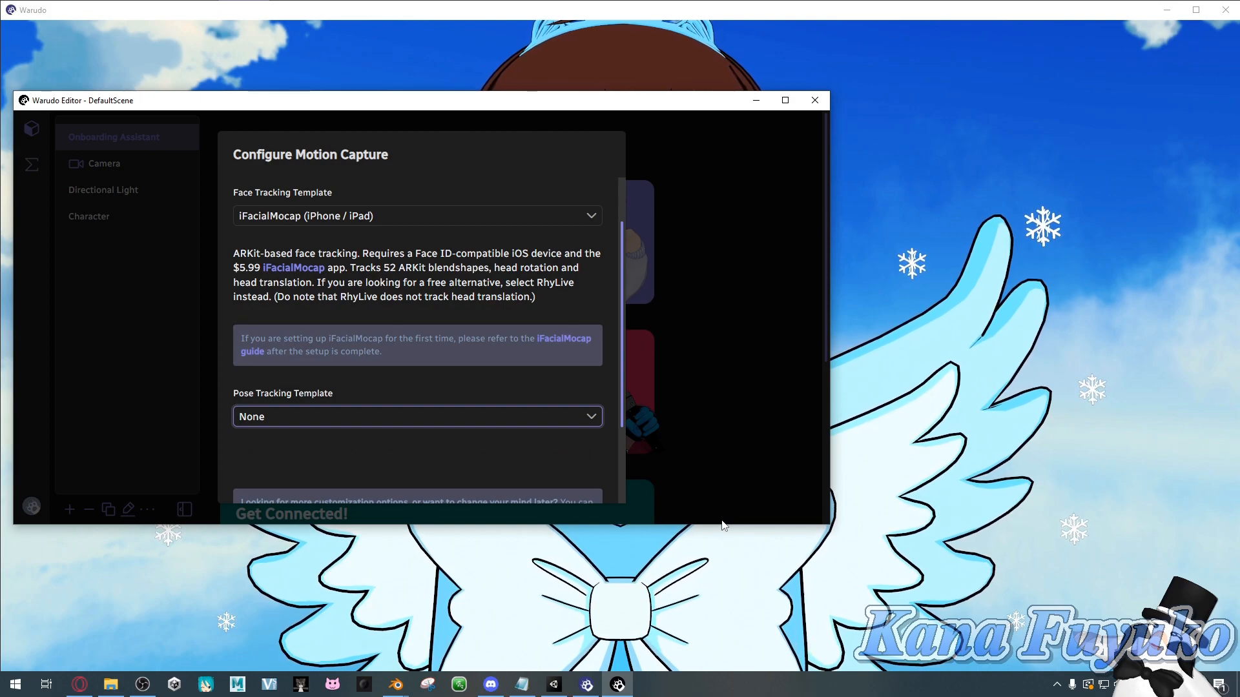
- Set the Pose Tracking Template to MediaPipe (Webcam), comparing it with None
left_click(280, 418)
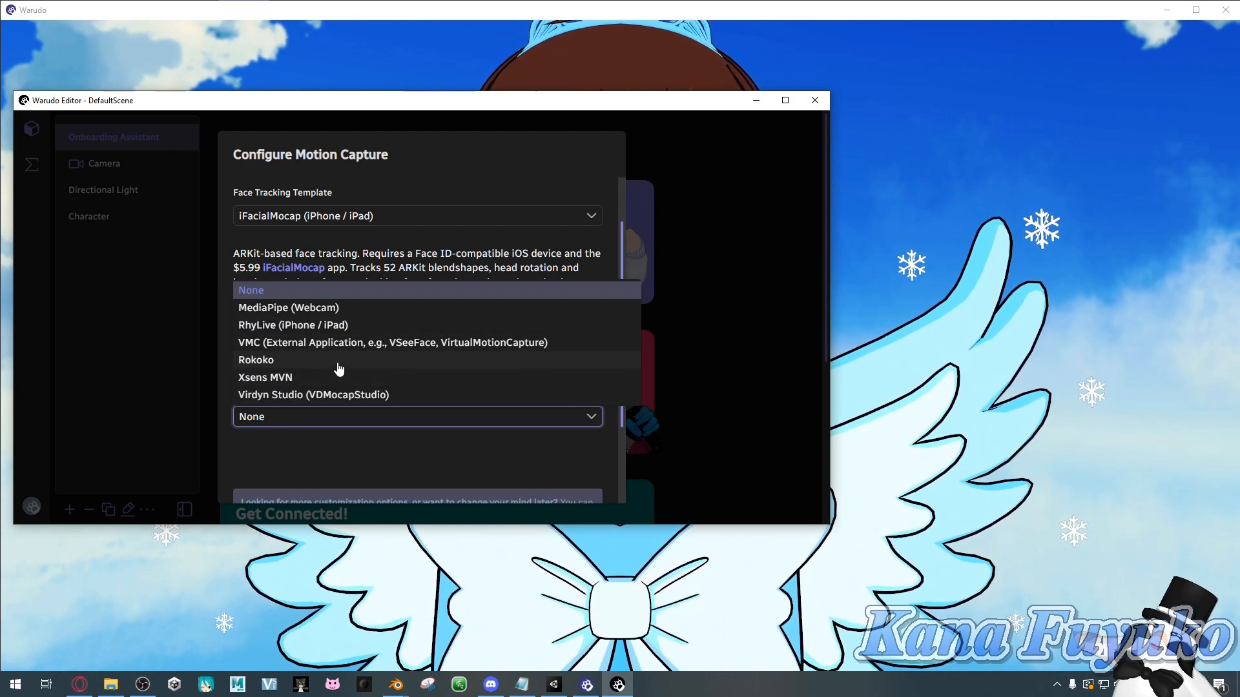
left_click(274, 310)
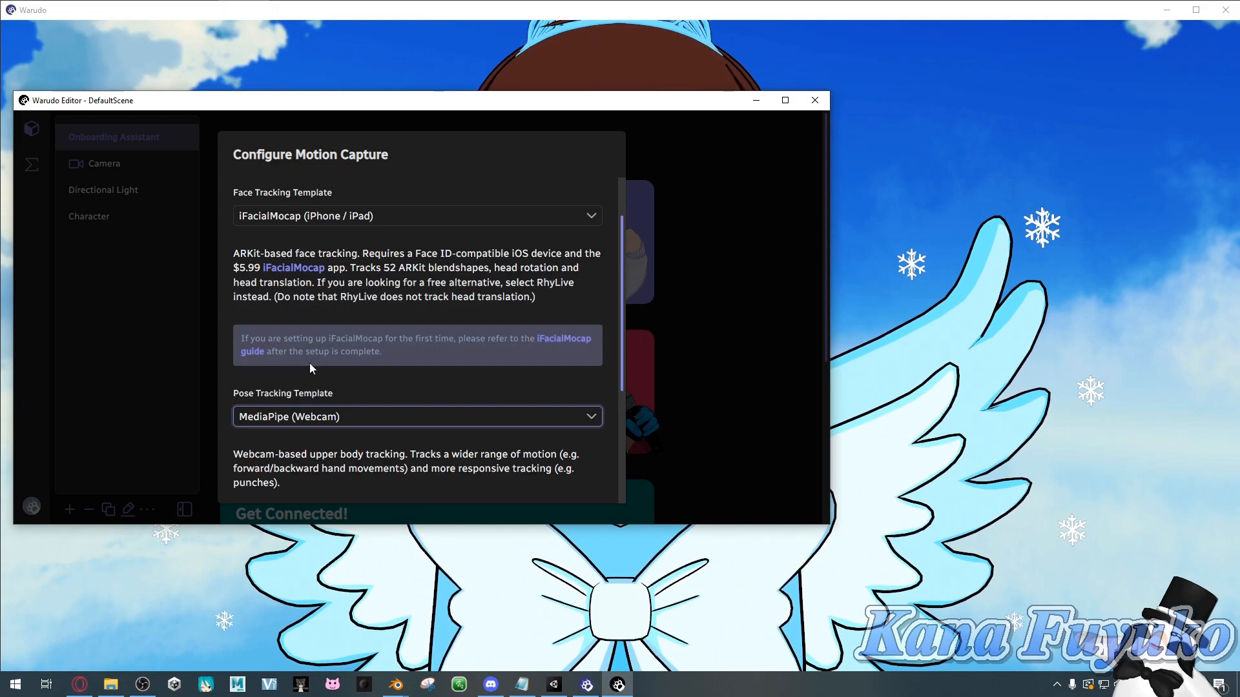
left_click(302, 424)
left_click(285, 290)
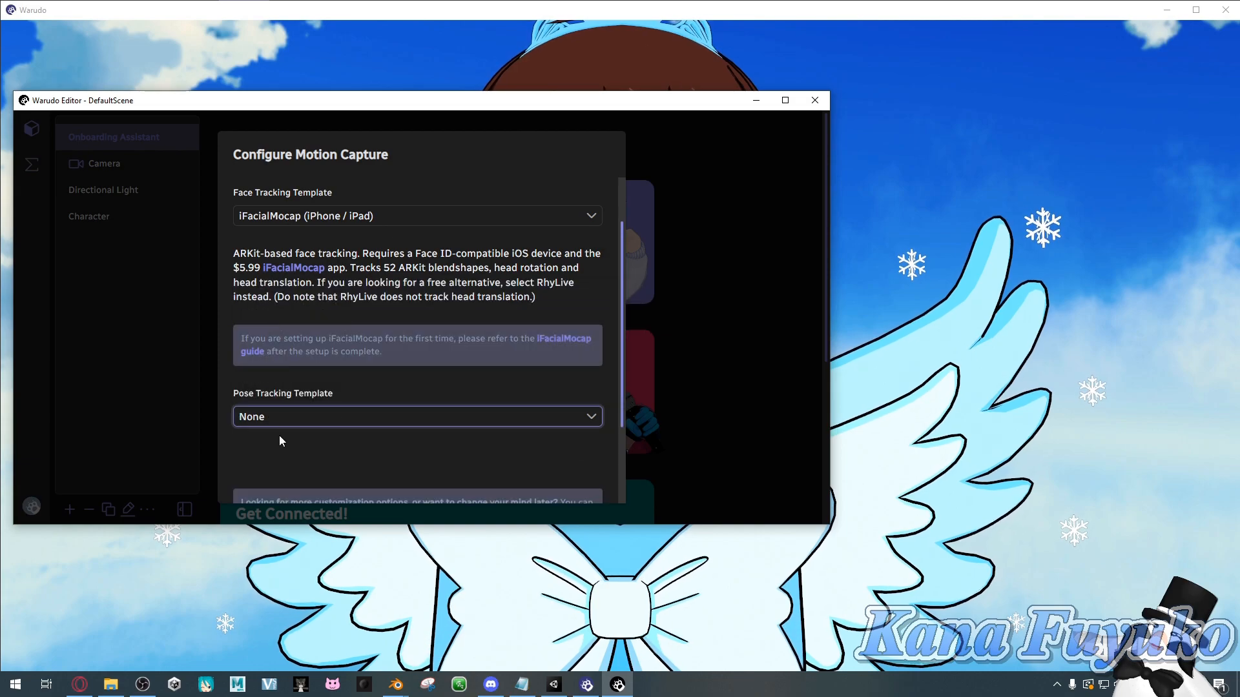
left_click(281, 418)
left_click(306, 309)
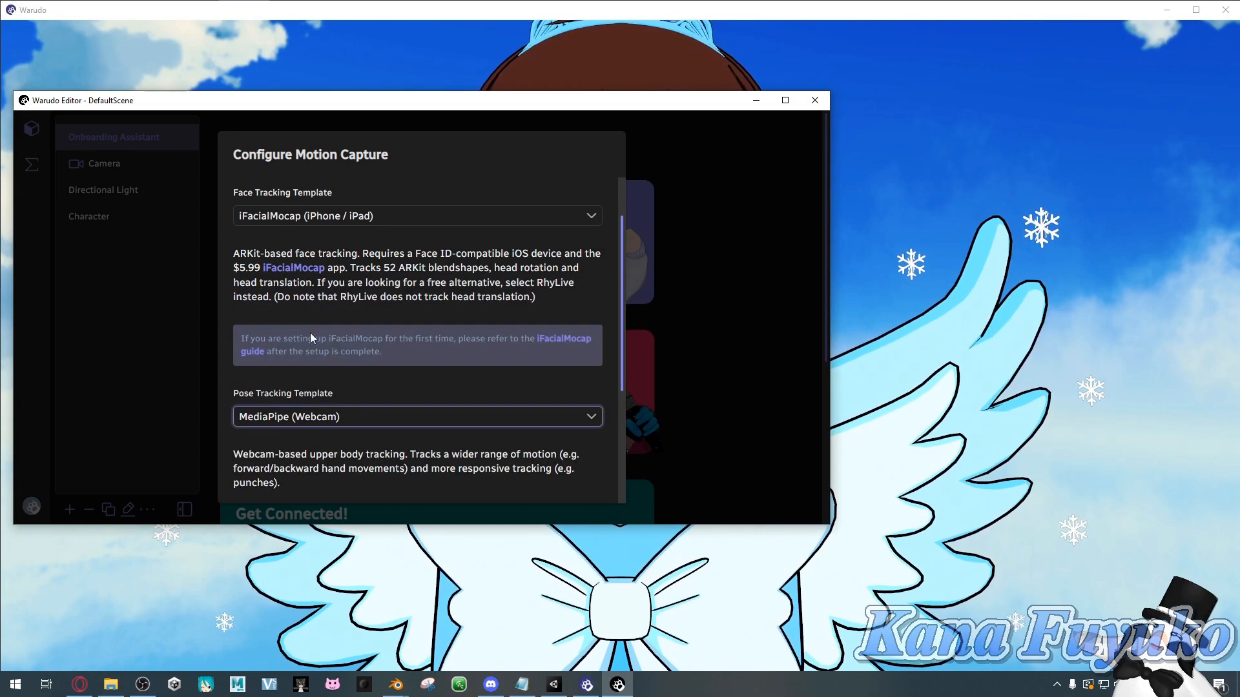
- Read the MediaPipe template's description, its hand tracking advice and the note on manually customizing the character's tracking
scroll(356, 315, "down", 3)
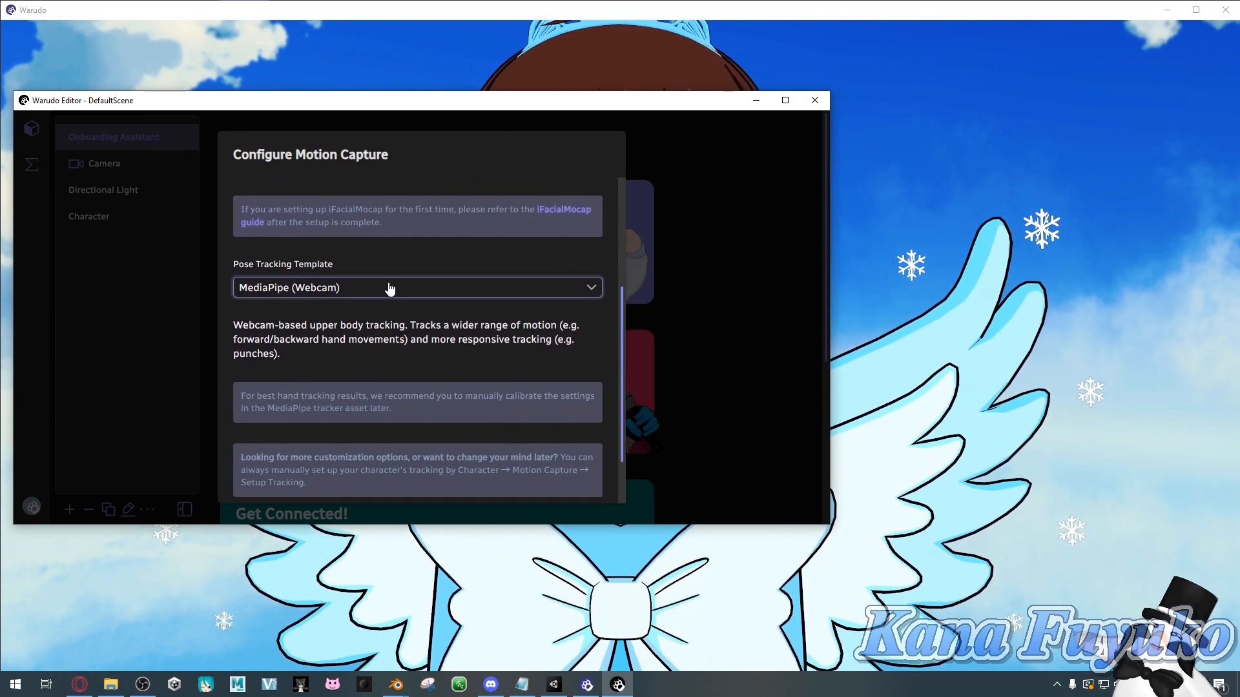
scroll(327, 432, "down", 2)
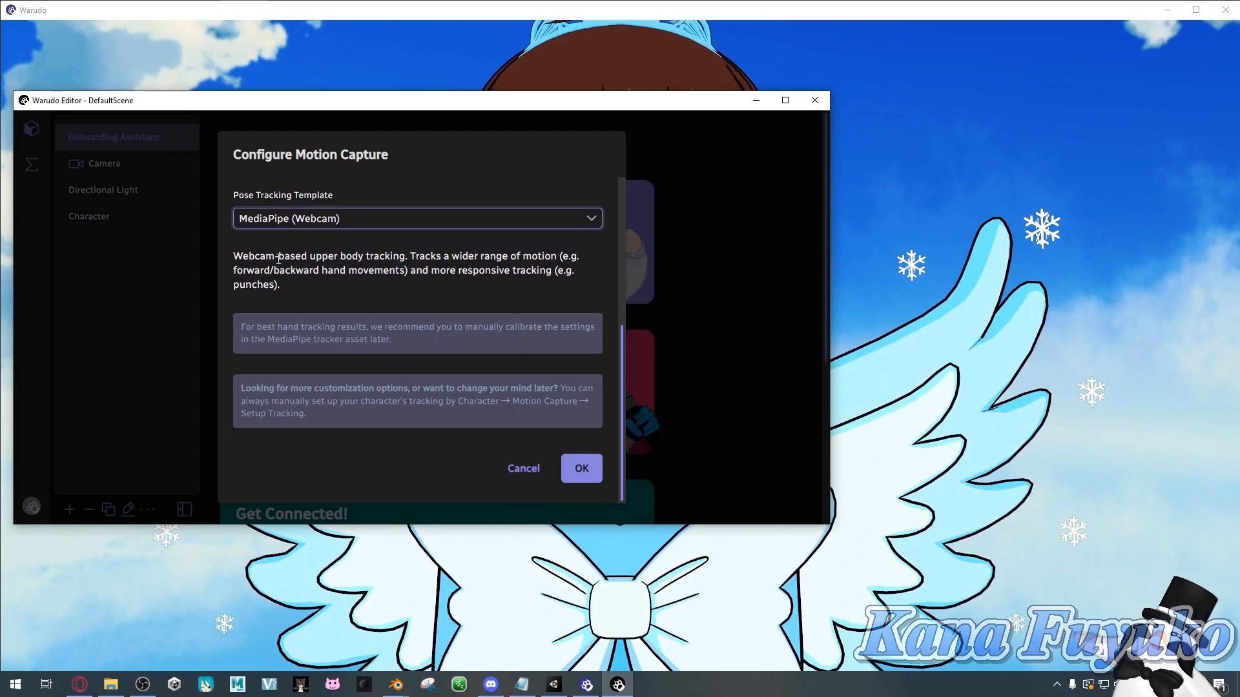
left_click_drag(277, 261, 350, 285)
left_click(393, 344)
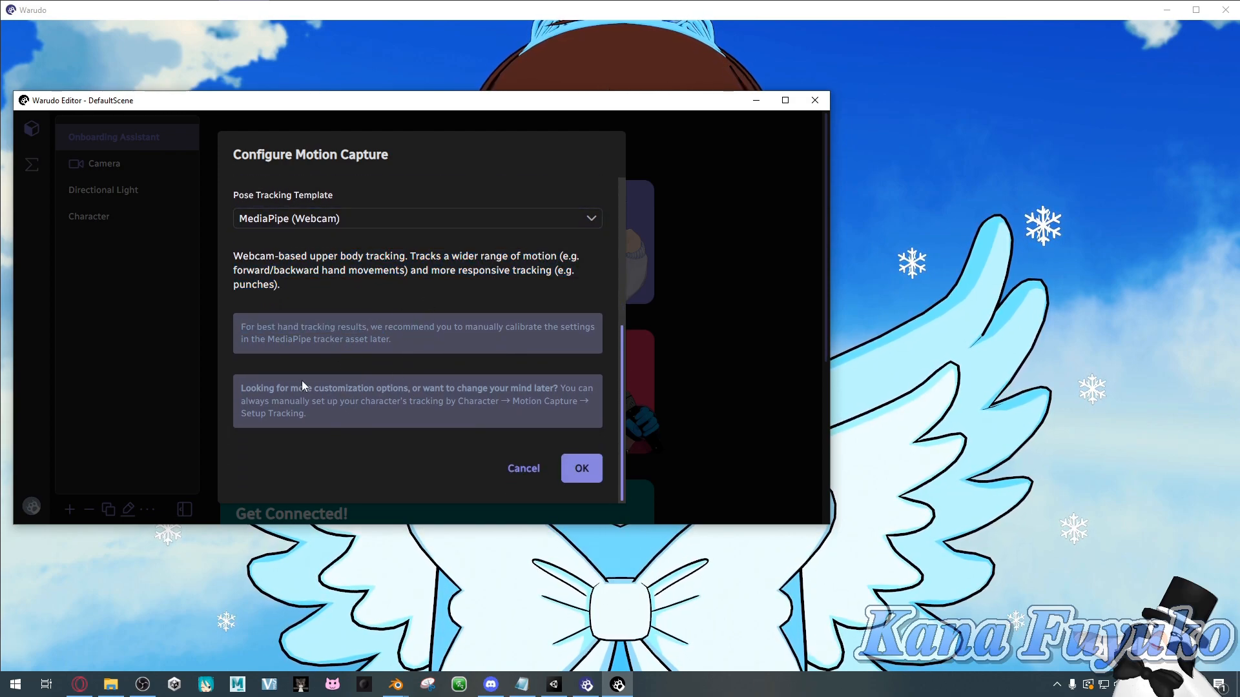
left_click_drag(248, 390, 487, 391)
left_click(488, 403)
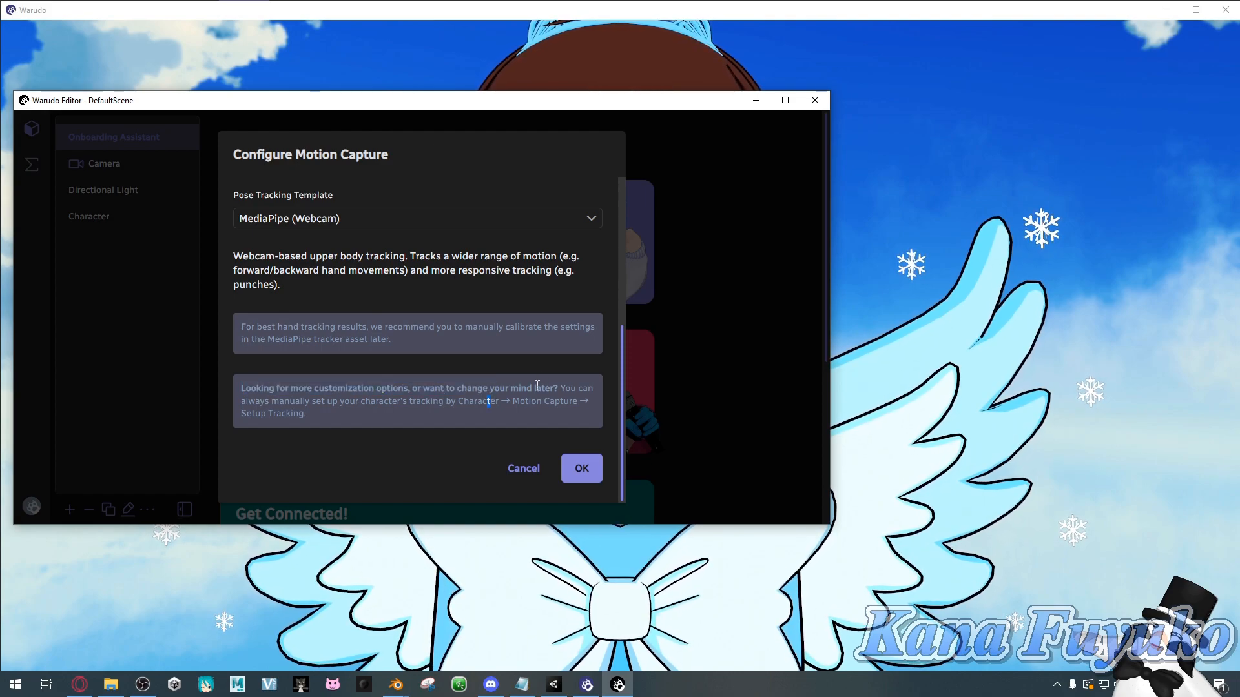
left_click_drag(465, 402, 345, 419)
left_click(399, 401)
scroll(410, 374, "up", 1)
scroll(426, 381, "down", 1)
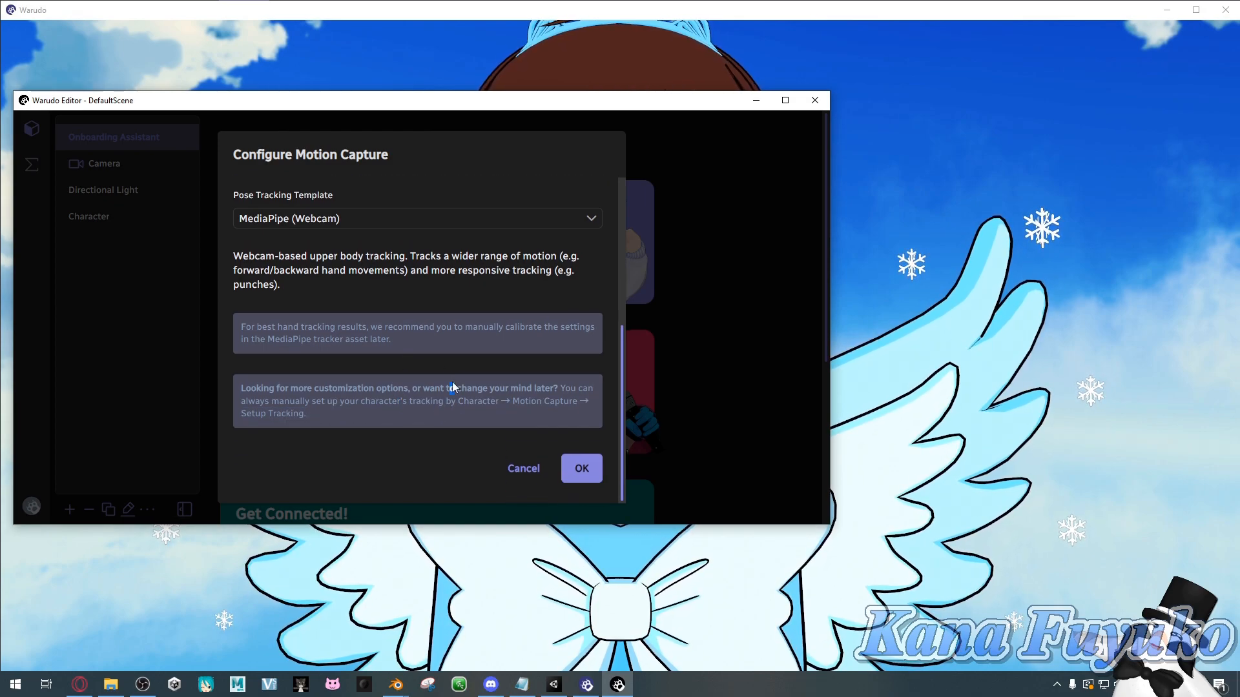
- Apply the chosen motion capture templates and acknowledge the setup message
left_click(581, 467)
left_click(585, 342)
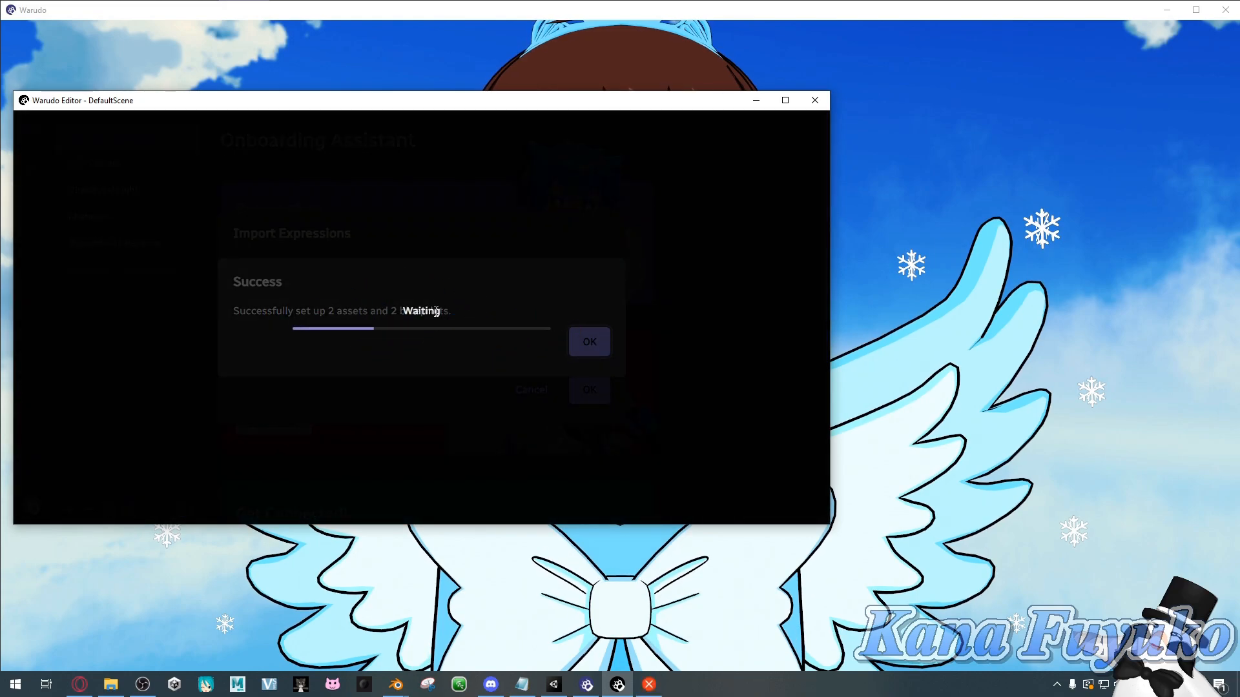
left_click(584, 342)
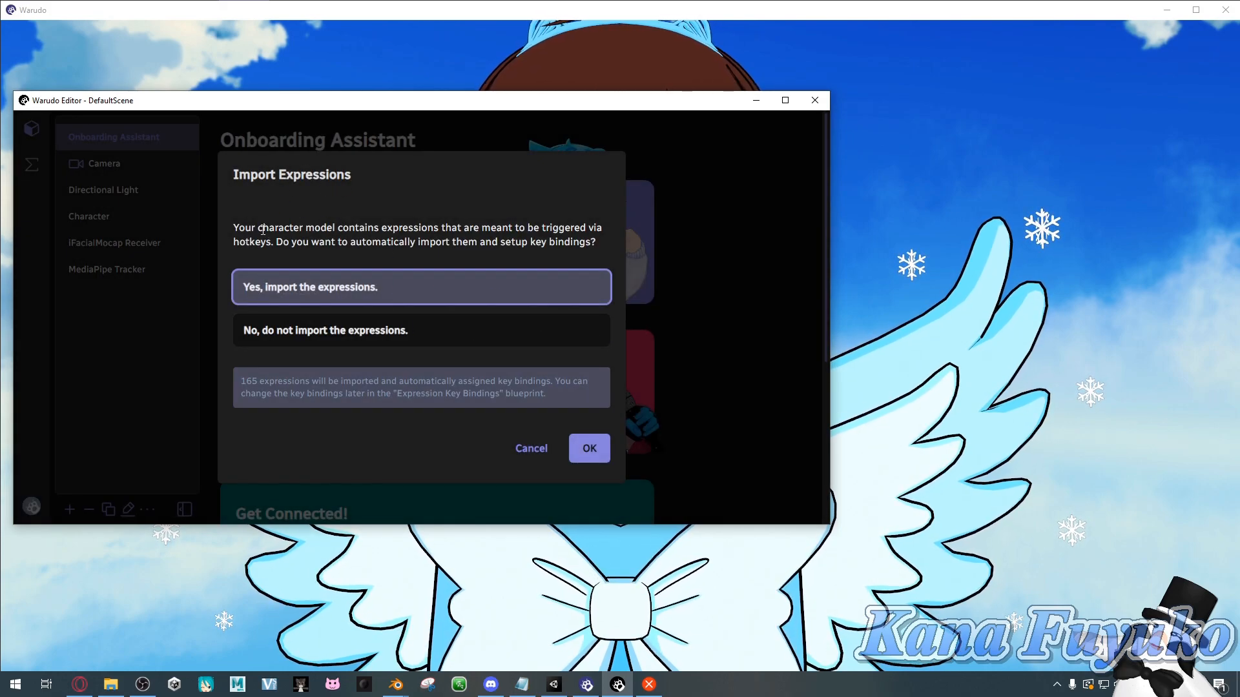
- Read the Import Expressions prompt, compare both options and confirm "Yes, import the expressions."
left_click_drag(264, 221, 465, 233)
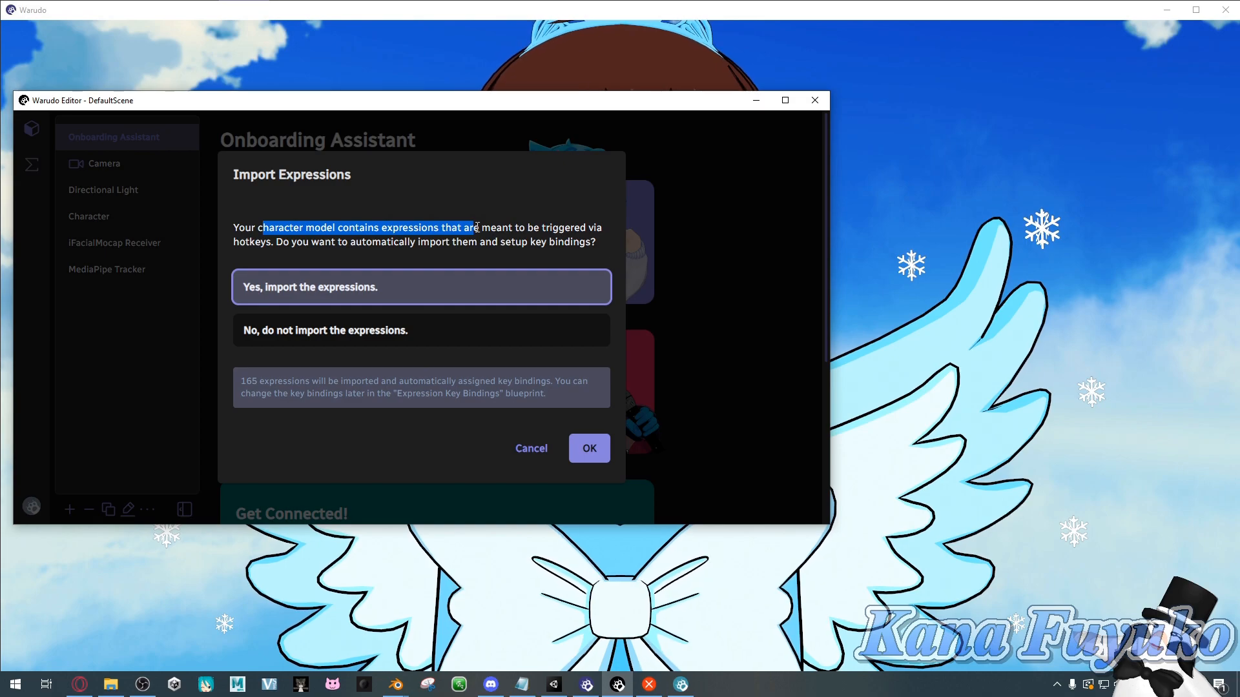
left_click_drag(319, 242, 553, 240)
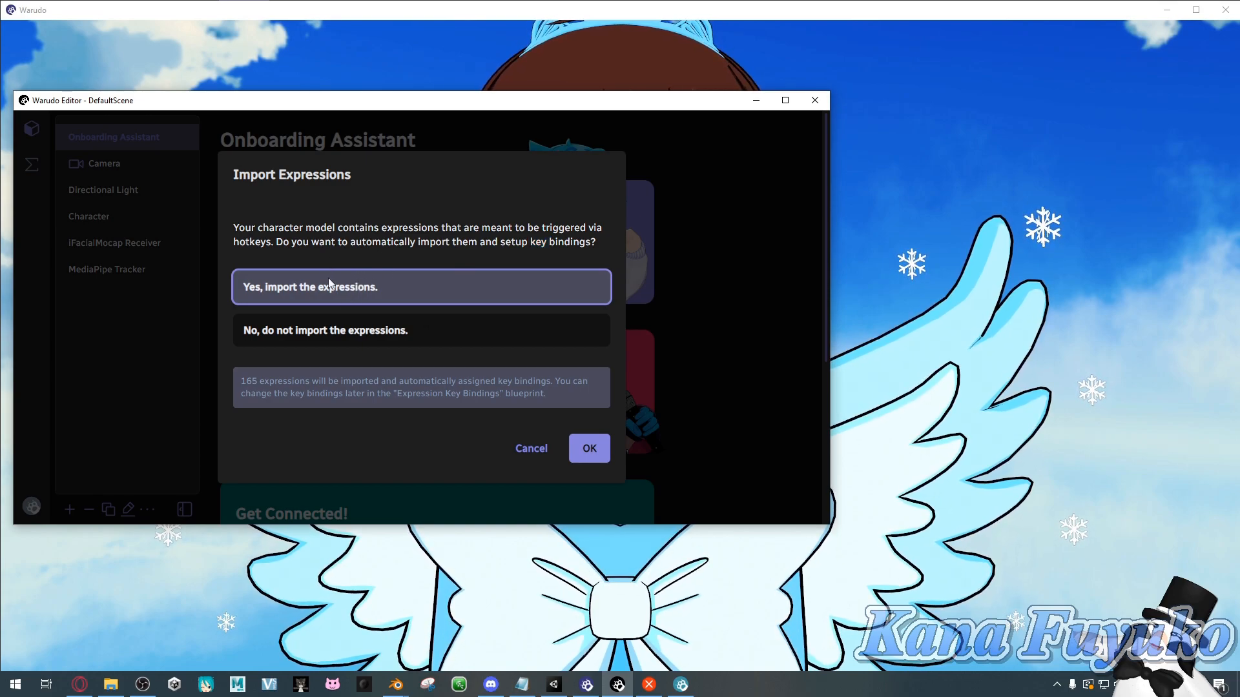
left_click(325, 331)
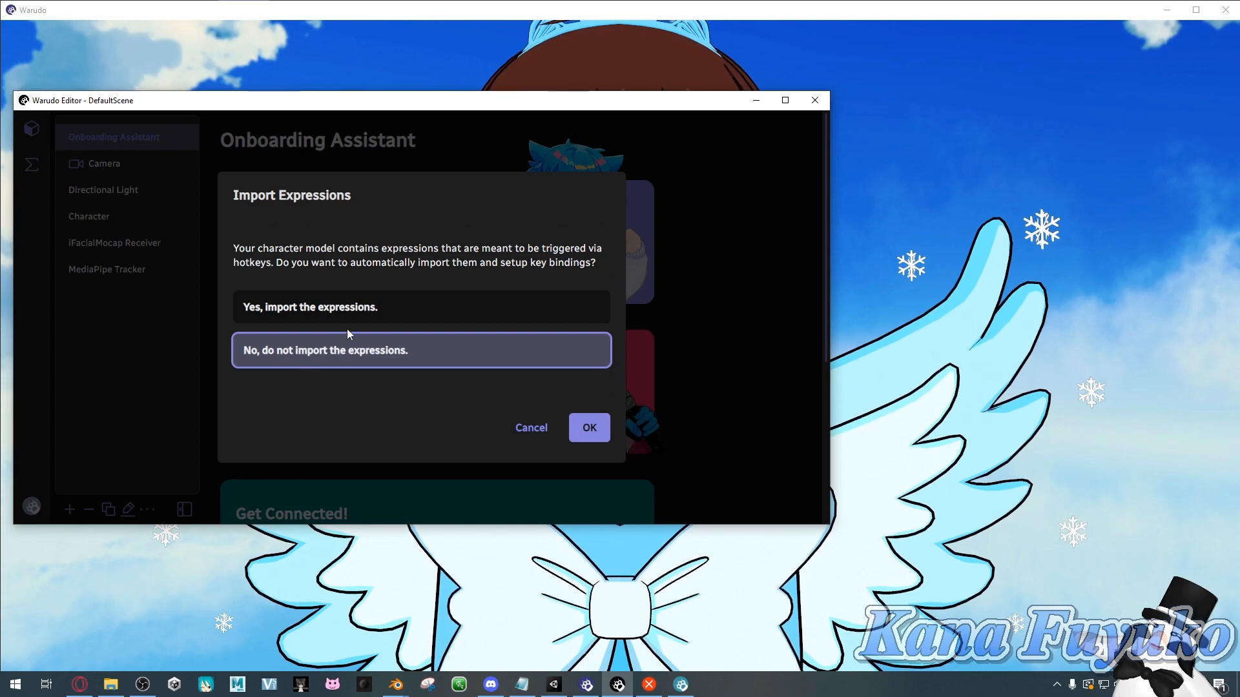
left_click(357, 312)
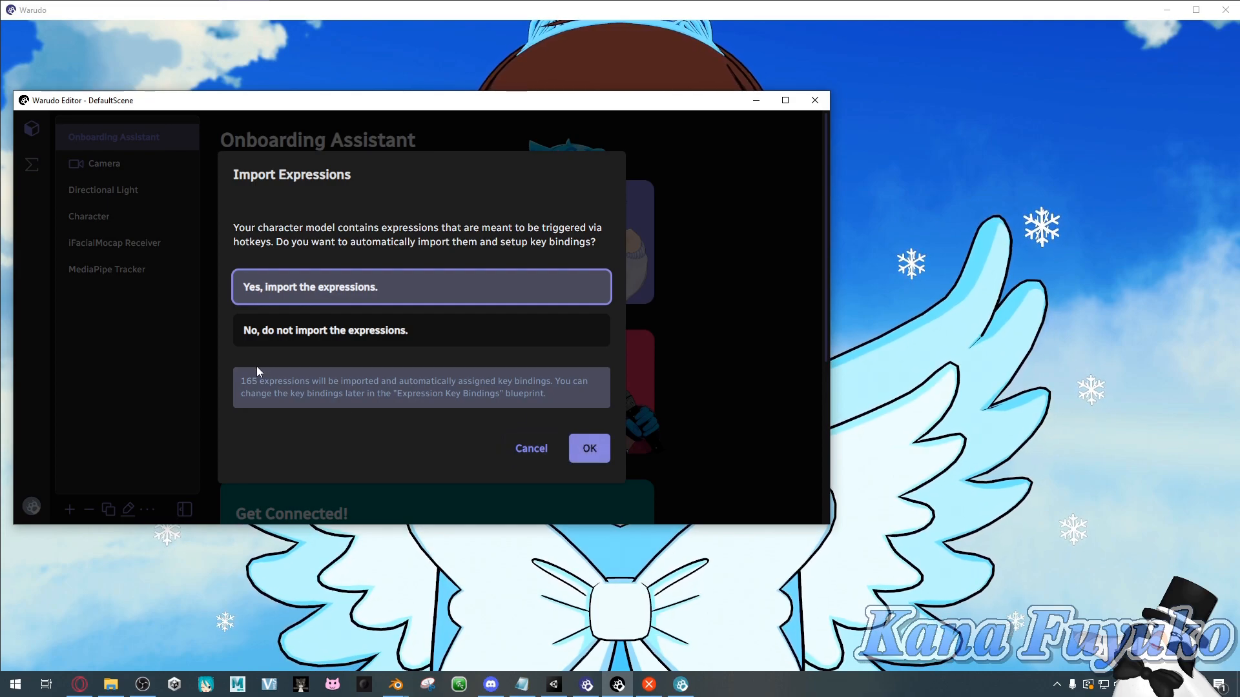
left_click_drag(245, 378, 426, 381)
left_click(446, 379)
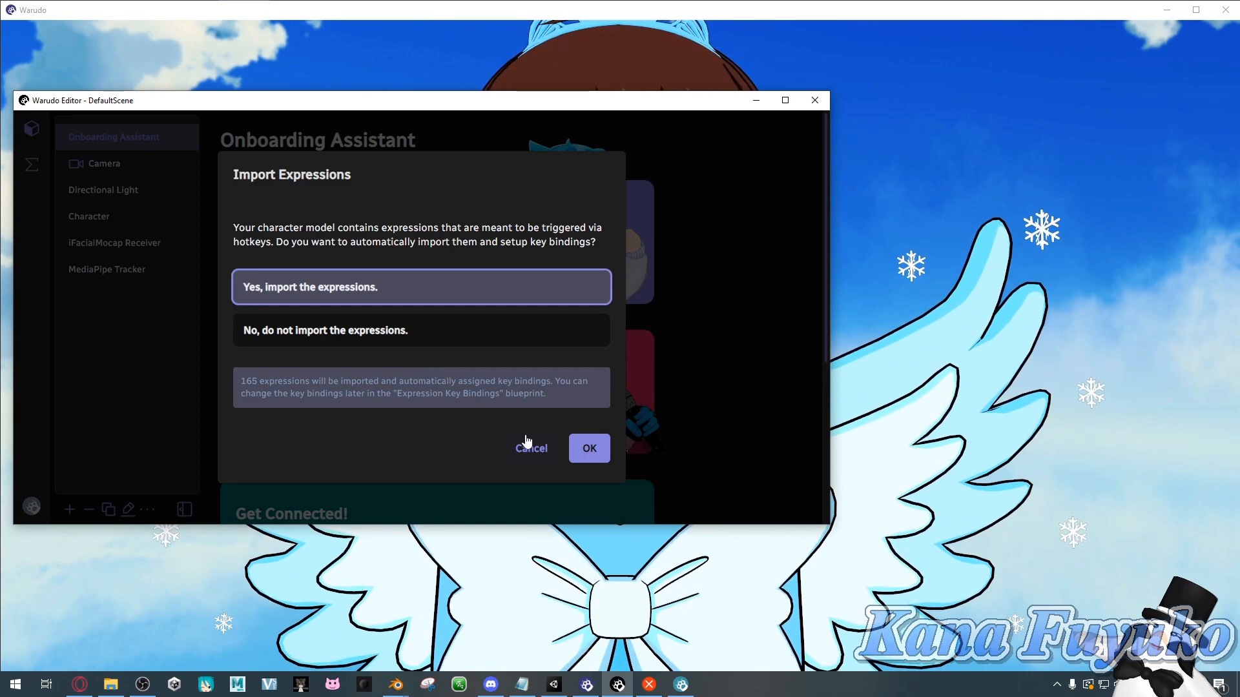
left_click(584, 450)
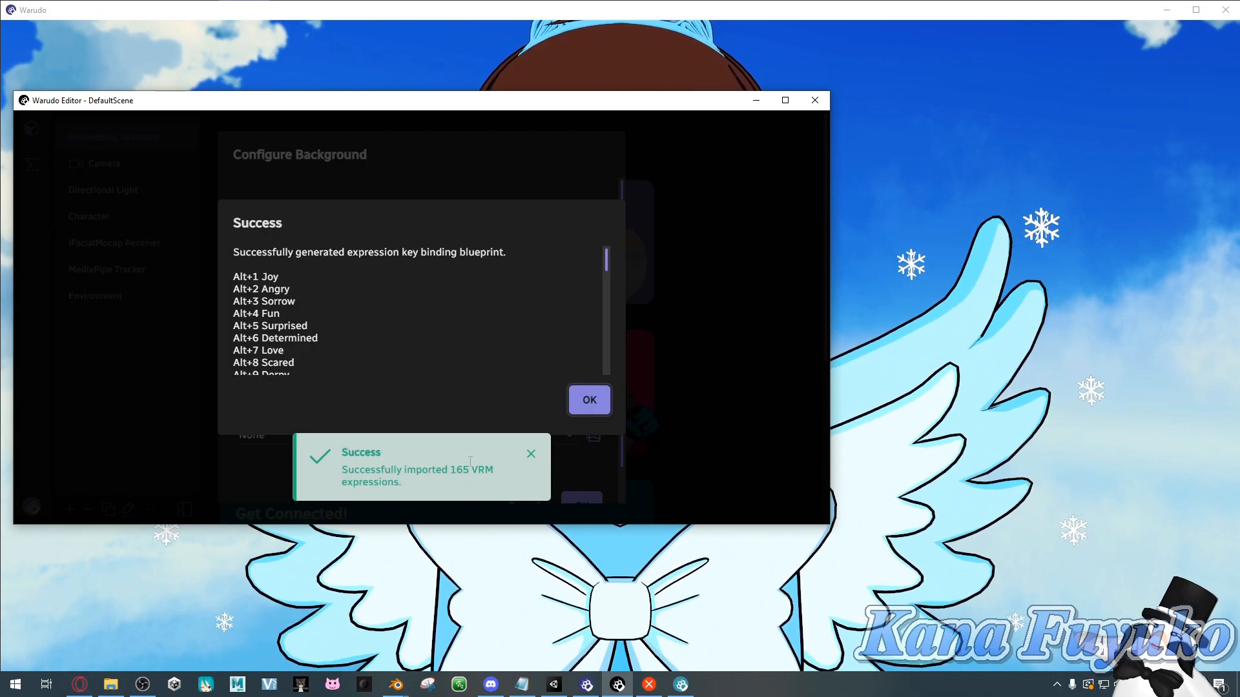
- Review the whole list of generated expression key bindings and dismiss it
scroll(279, 302, "down", 8)
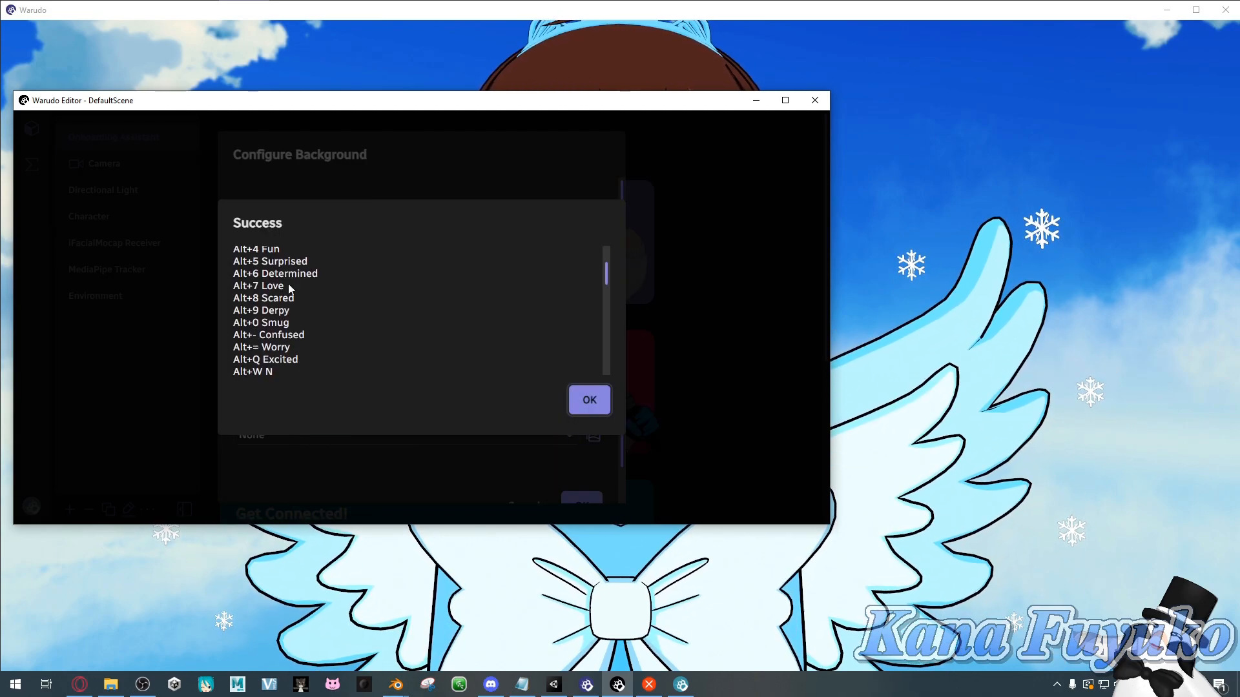
scroll(279, 302, "down", 5)
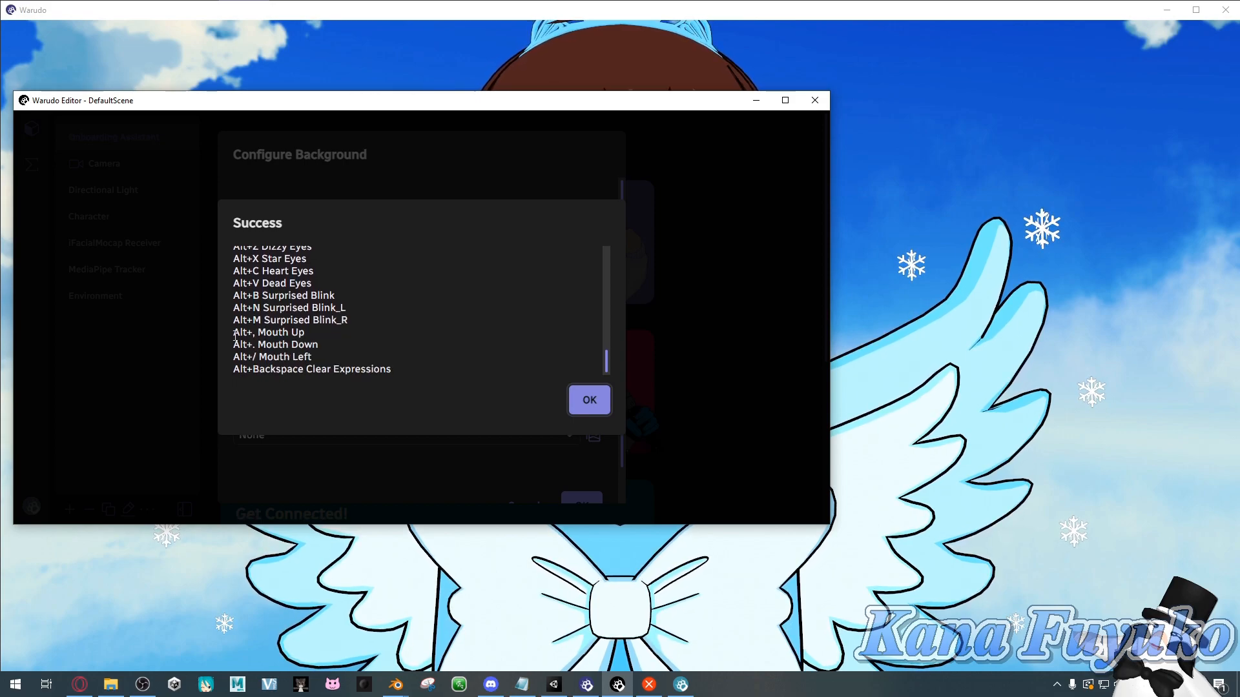
scroll(347, 286, "up", 13)
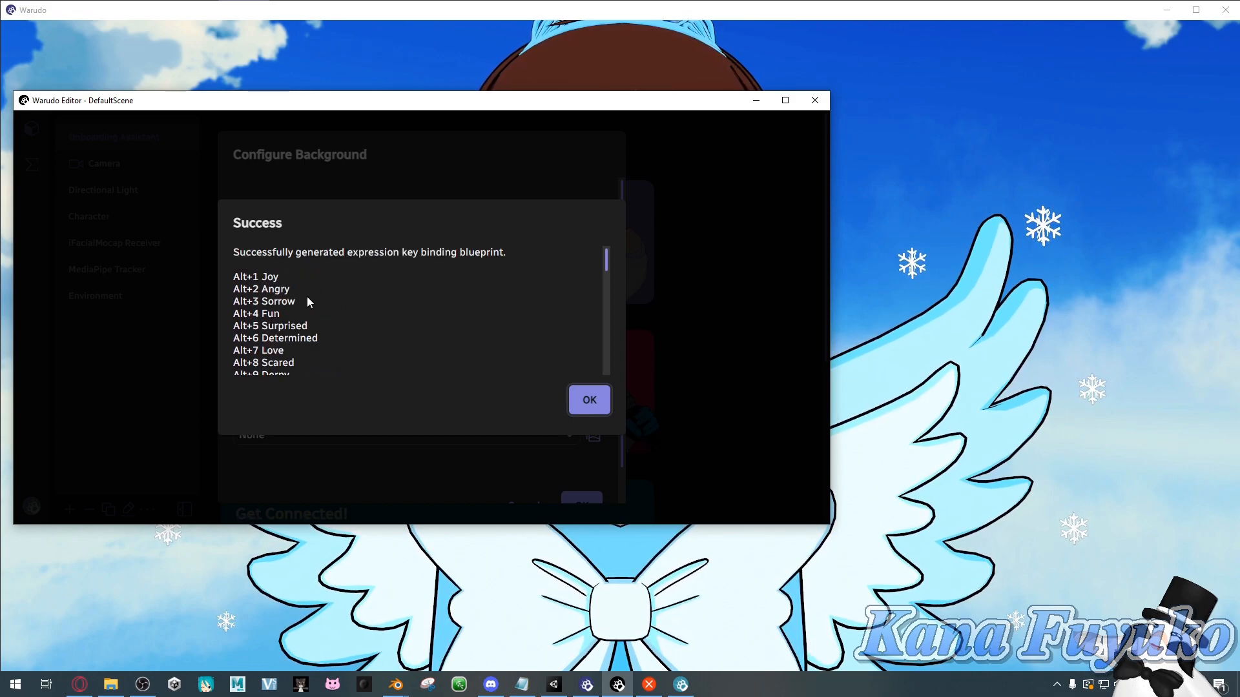
left_click_drag(307, 297, 319, 288)
left_click_drag(234, 289, 332, 304)
left_click(332, 304)
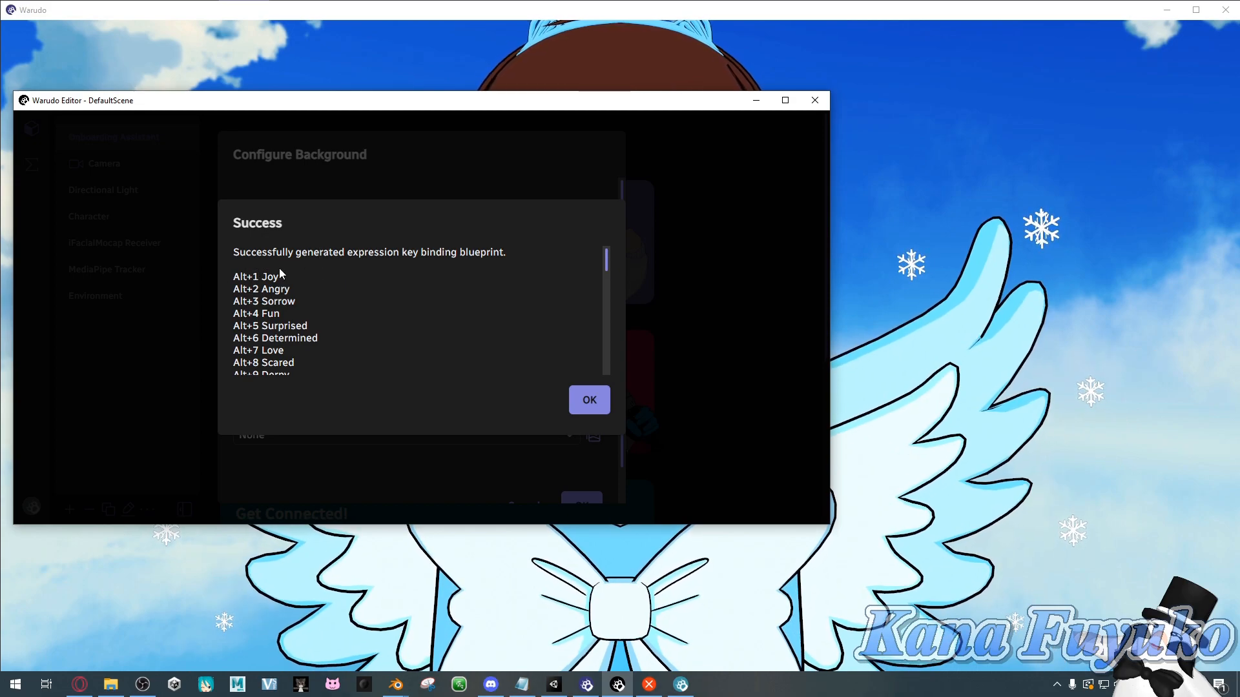
left_click(590, 397)
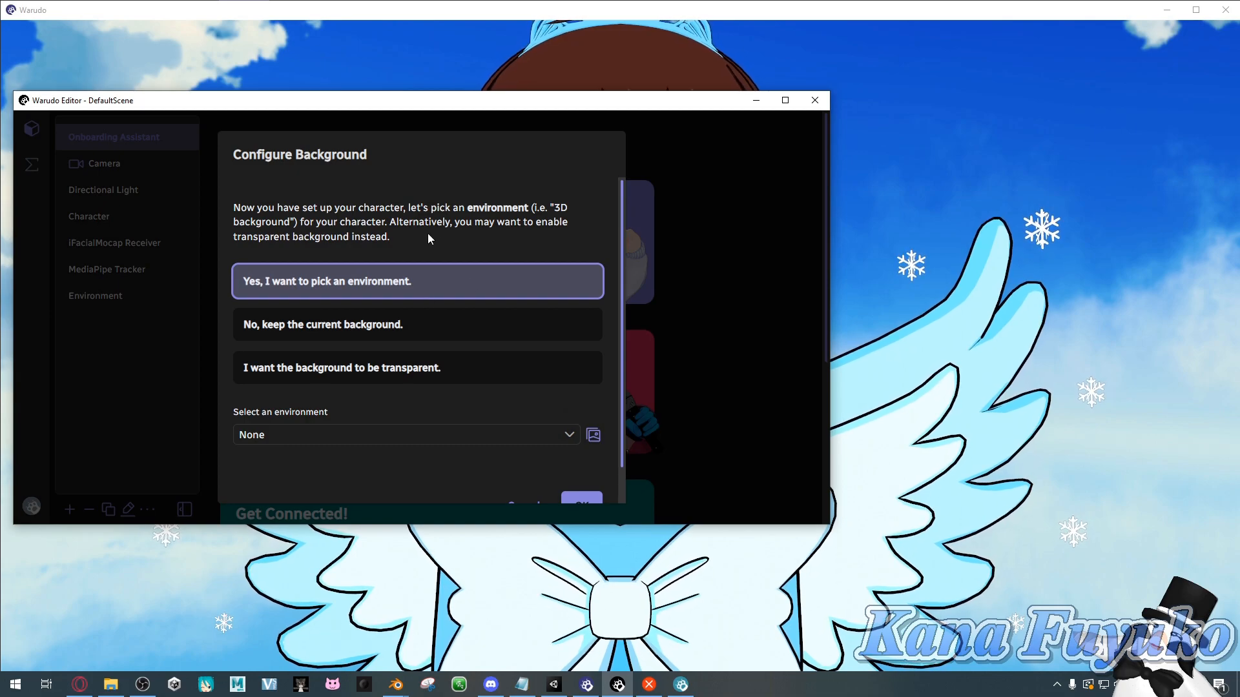
- Read the Configure Background introduction and confirm "I want the background to be transparent."
left_click_drag(268, 207, 444, 226)
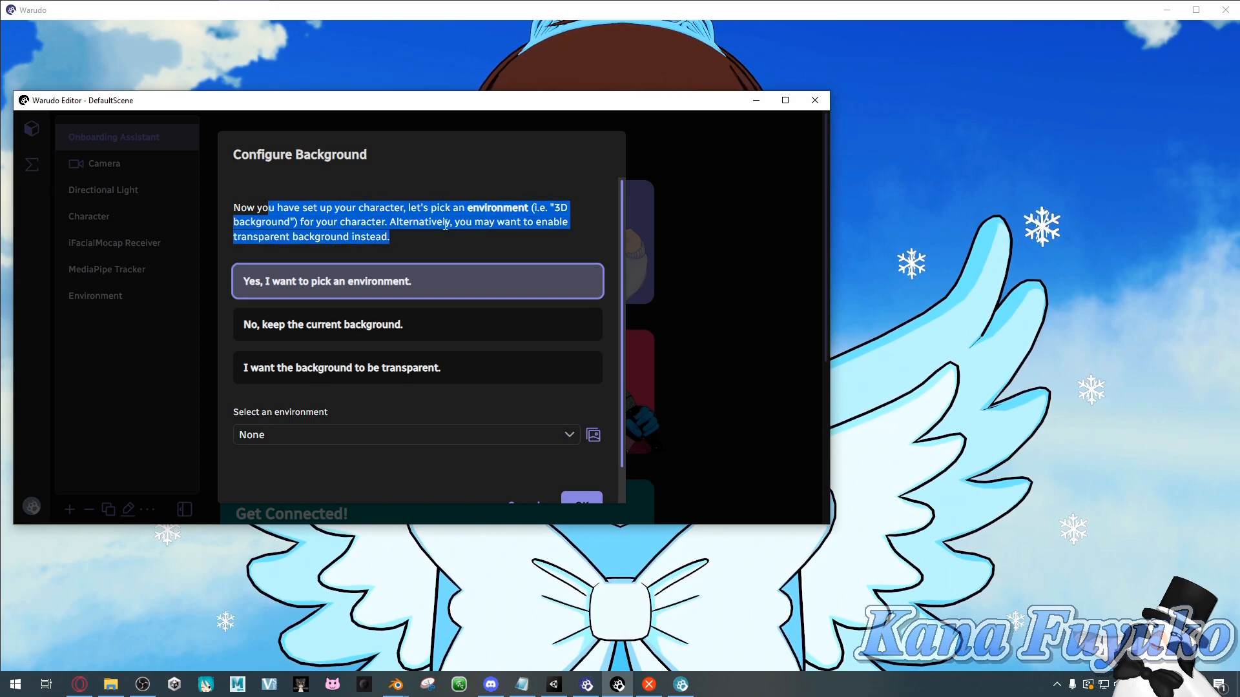
left_click(444, 226)
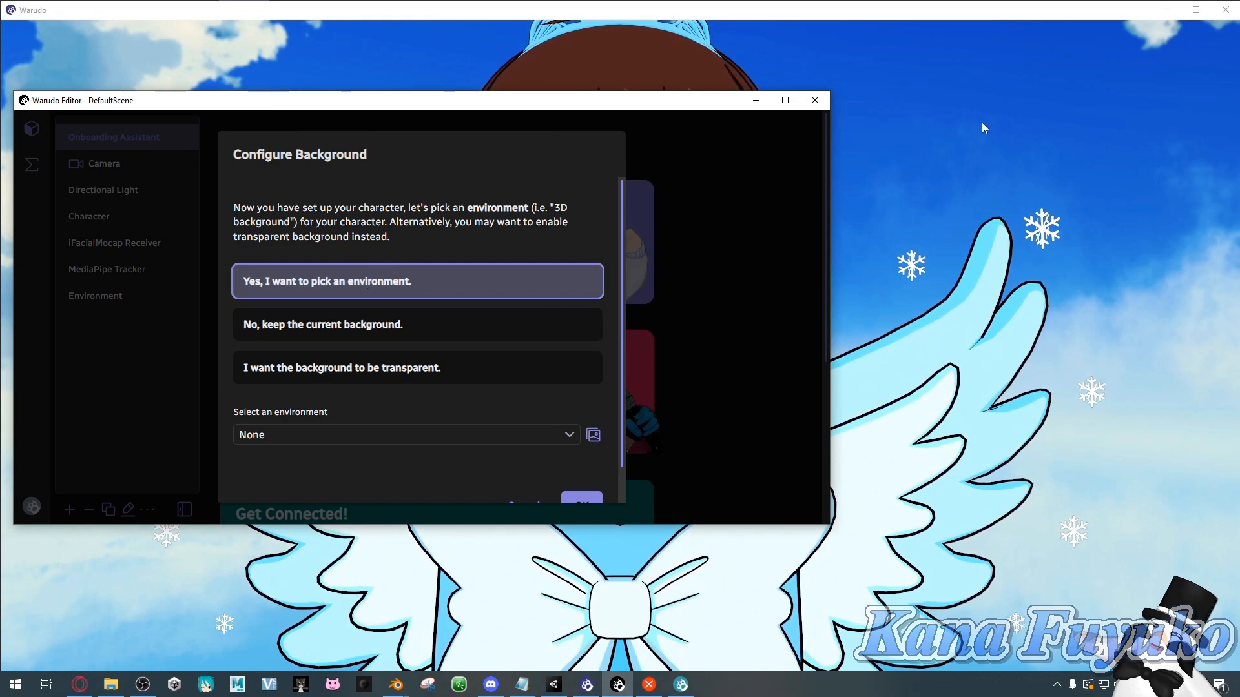
left_click(445, 372)
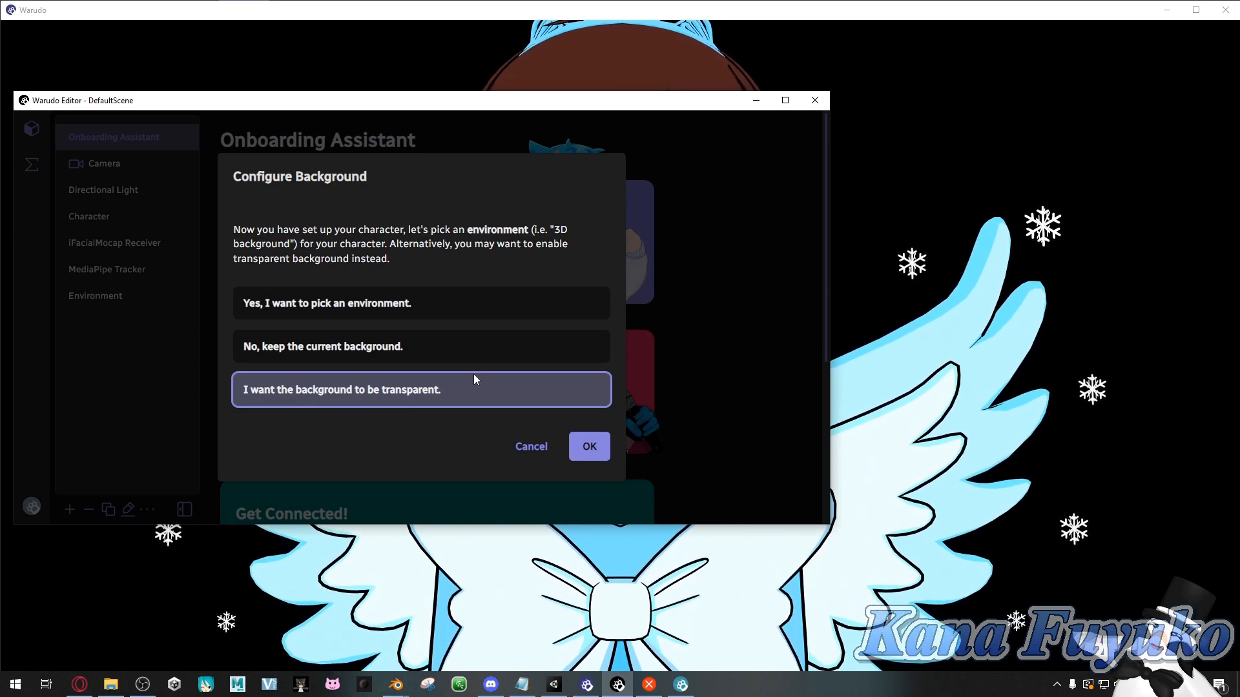
left_click(580, 444)
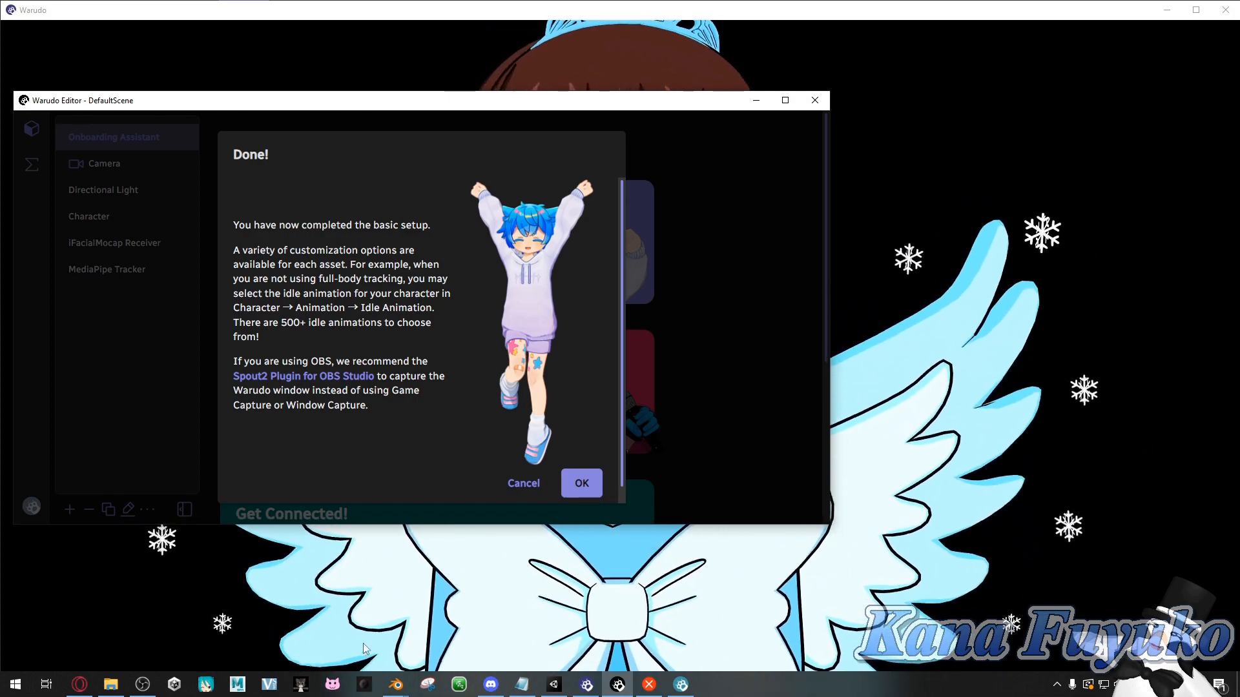
- Bring up the MediaPipe Tracker window, place it beside the avatar's head and reposition the editor window below it
left_click_drag(618, 102, 613, 449)
left_click(718, 382)
left_click(711, 434)
left_click_drag(517, 172, 195, 72)
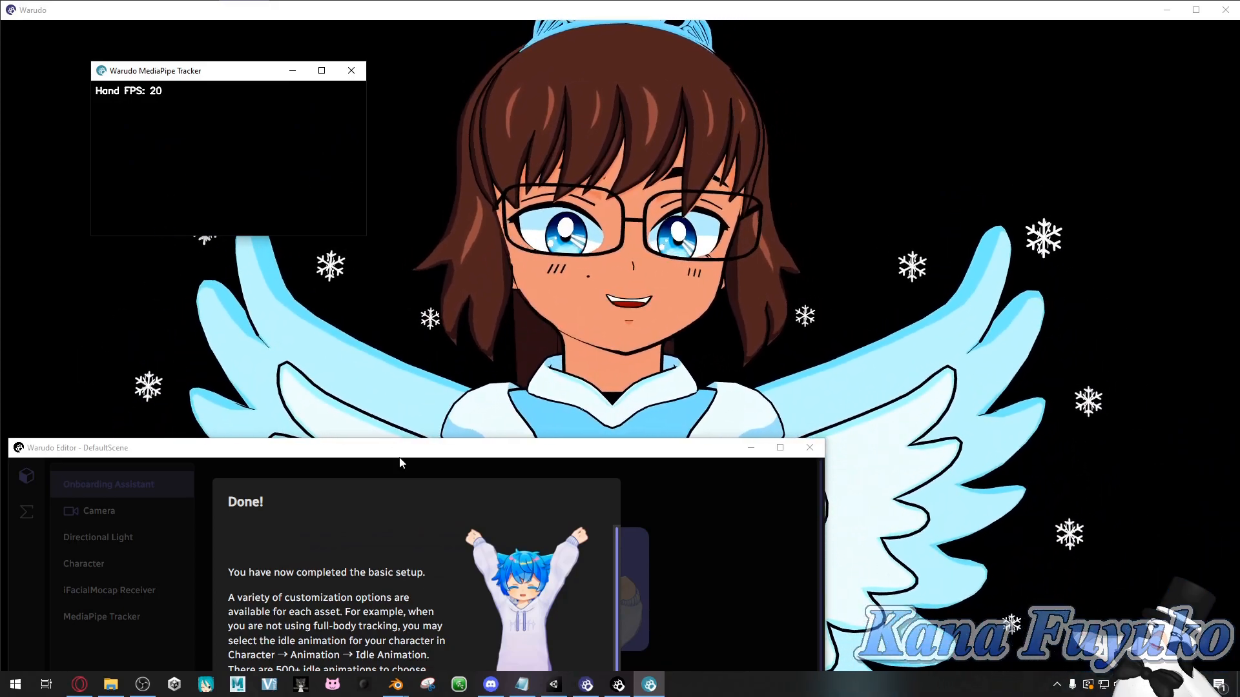
left_click_drag(396, 447, 397, 148)
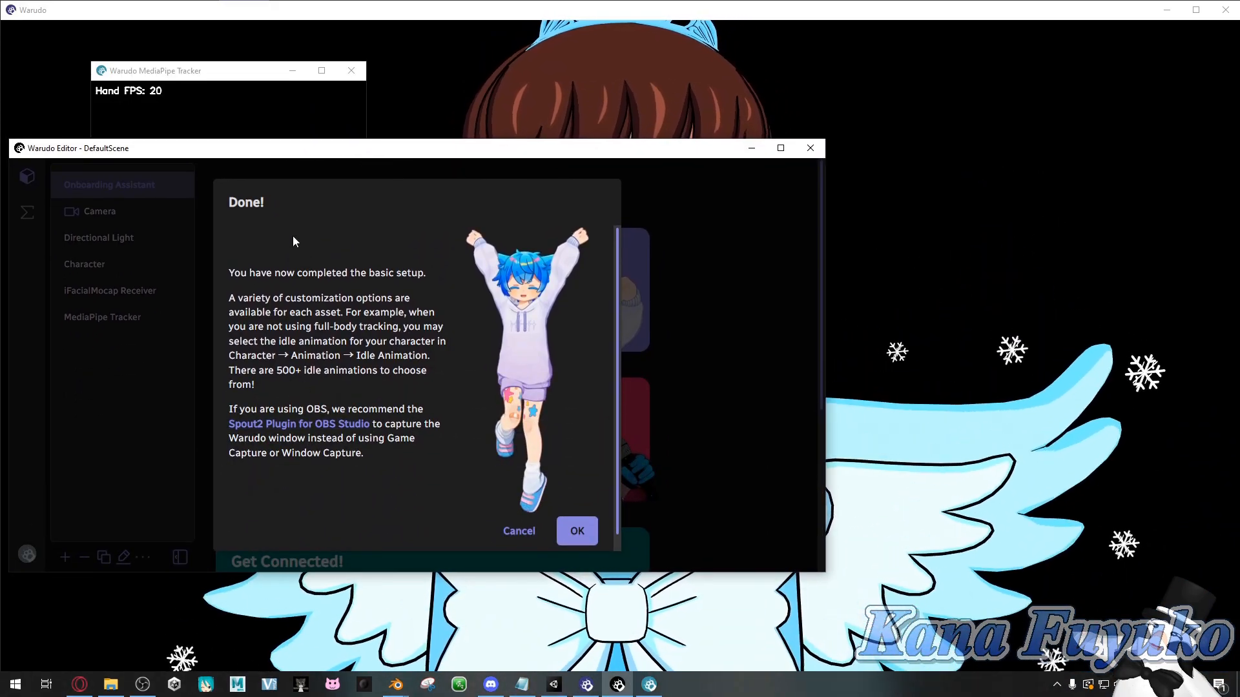
- Read the basic setup completion notes, including the idle animation and Spout2 advice, and close the Done page
left_click_drag(232, 295, 296, 341)
left_click(251, 361)
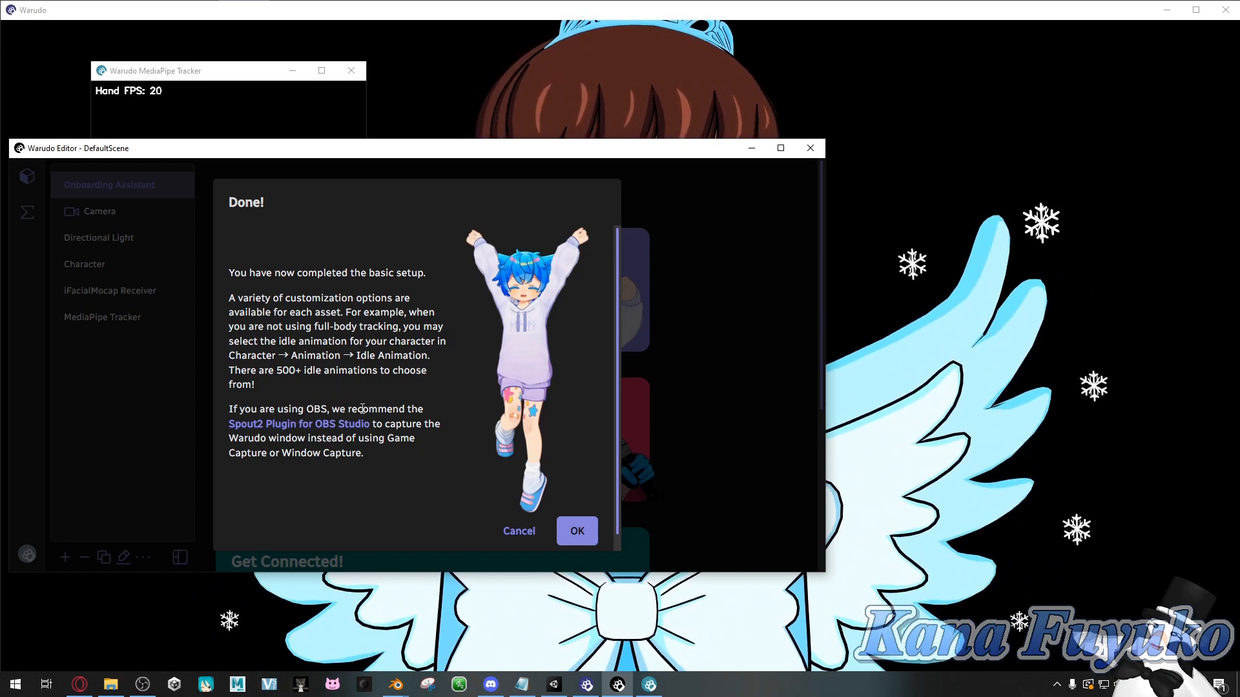
left_click_drag(438, 147, 450, 329)
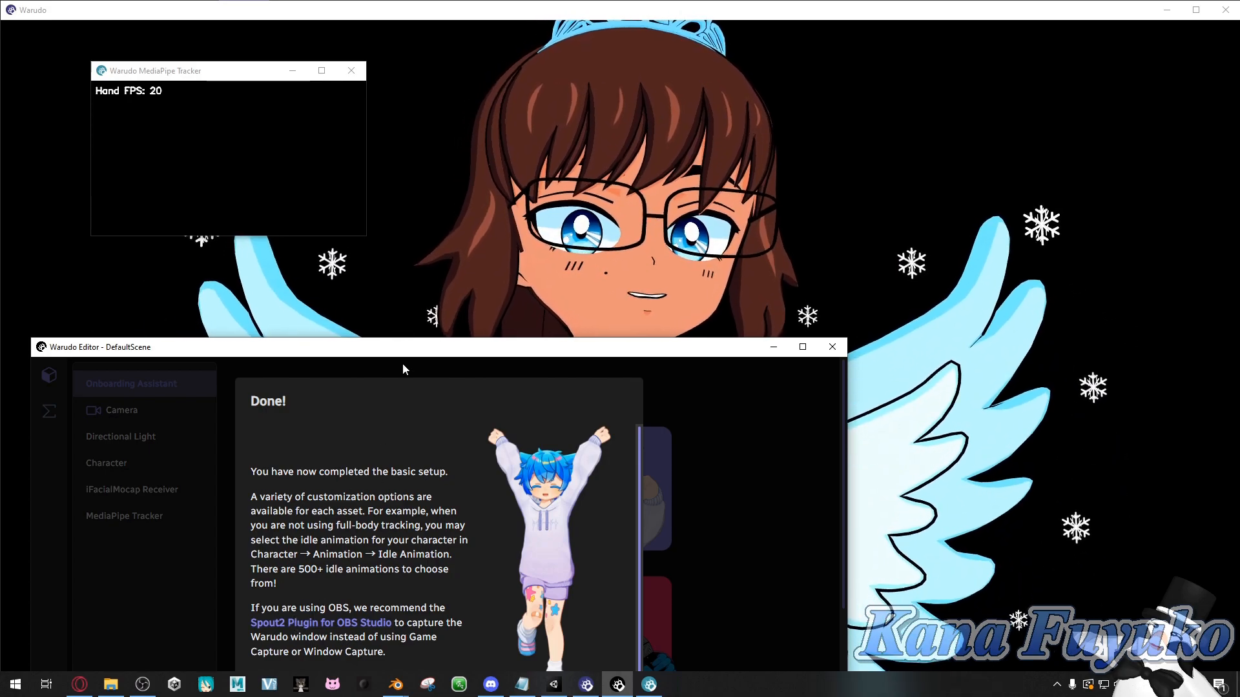
left_click_drag(409, 353, 422, 155)
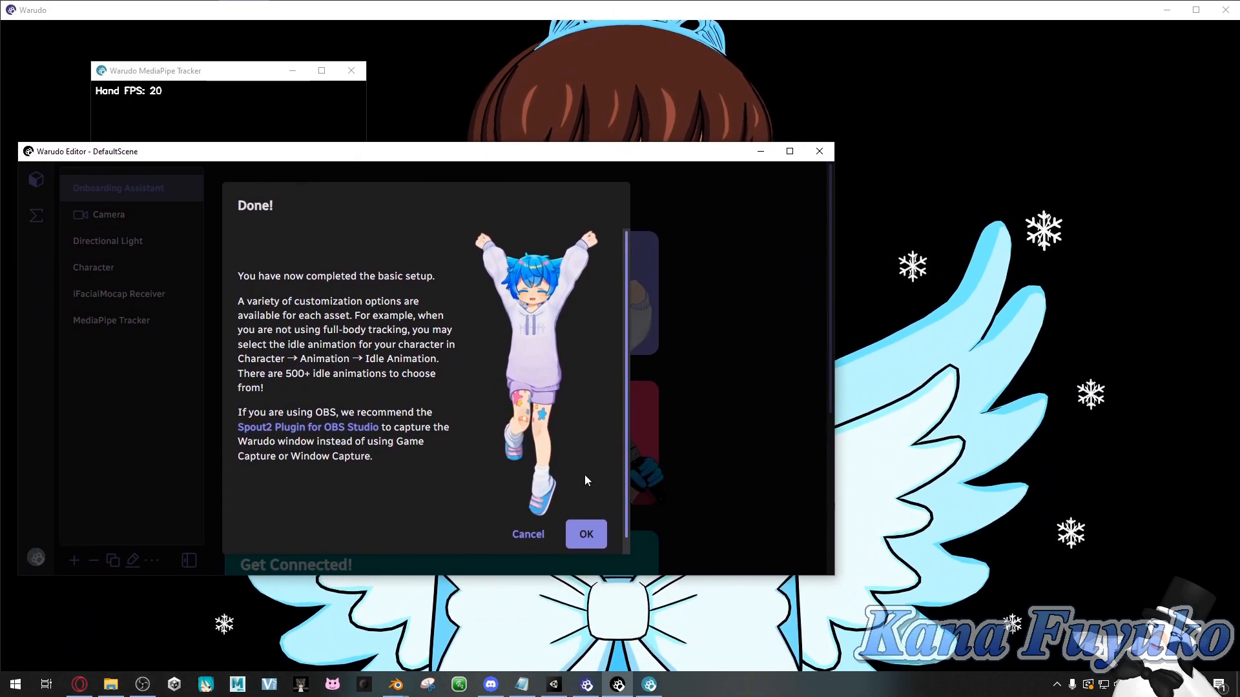
left_click(588, 531)
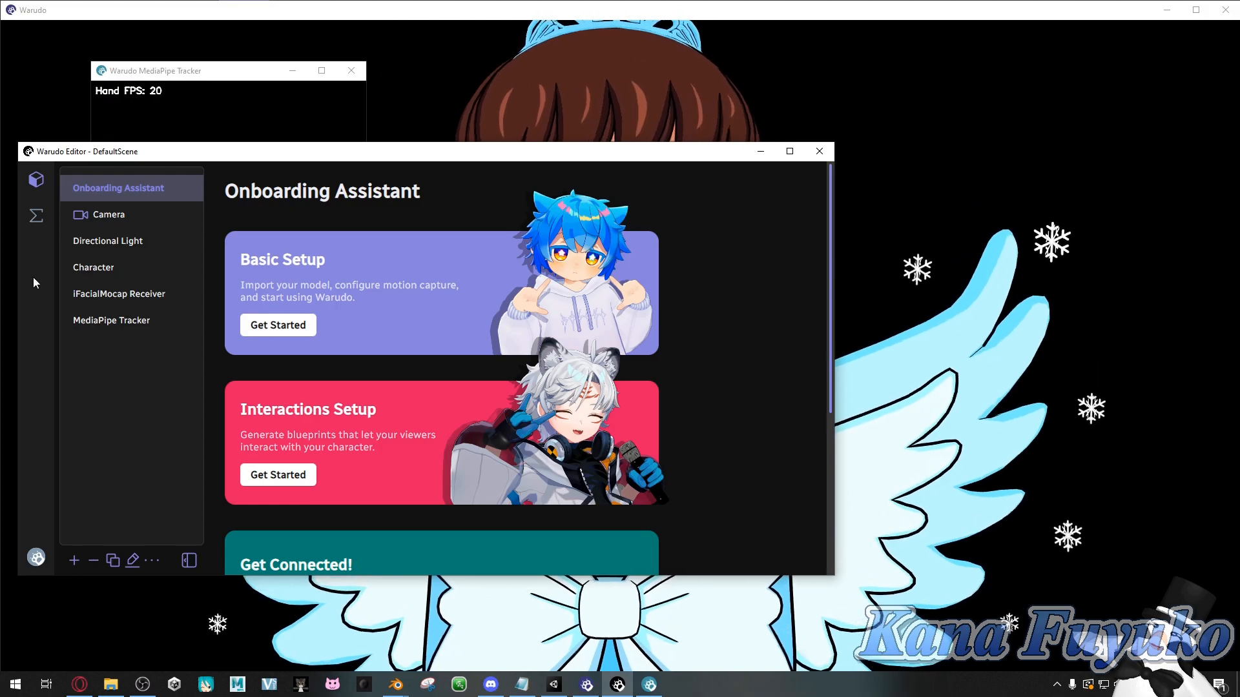
- Look over the settings of the Directional Light, Character, iFacialMocap Receiver, MediaPipe Tracker and Camera assets
left_click(141, 245)
left_click(131, 279)
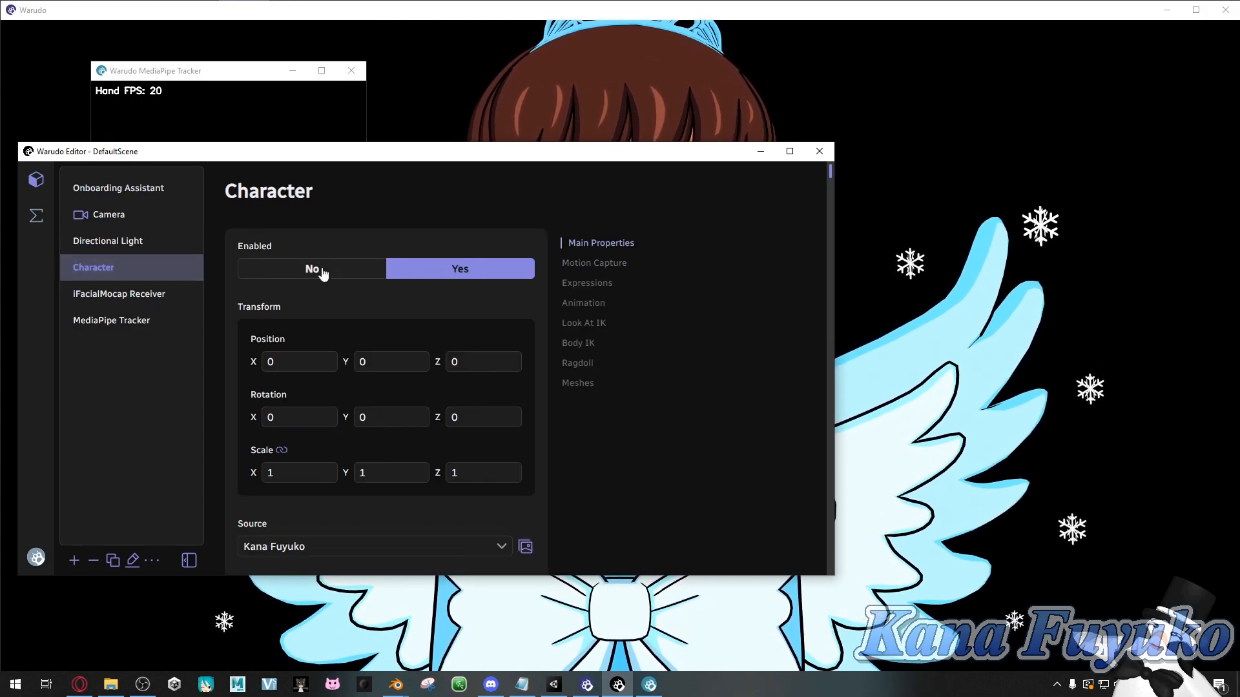
left_click(165, 298)
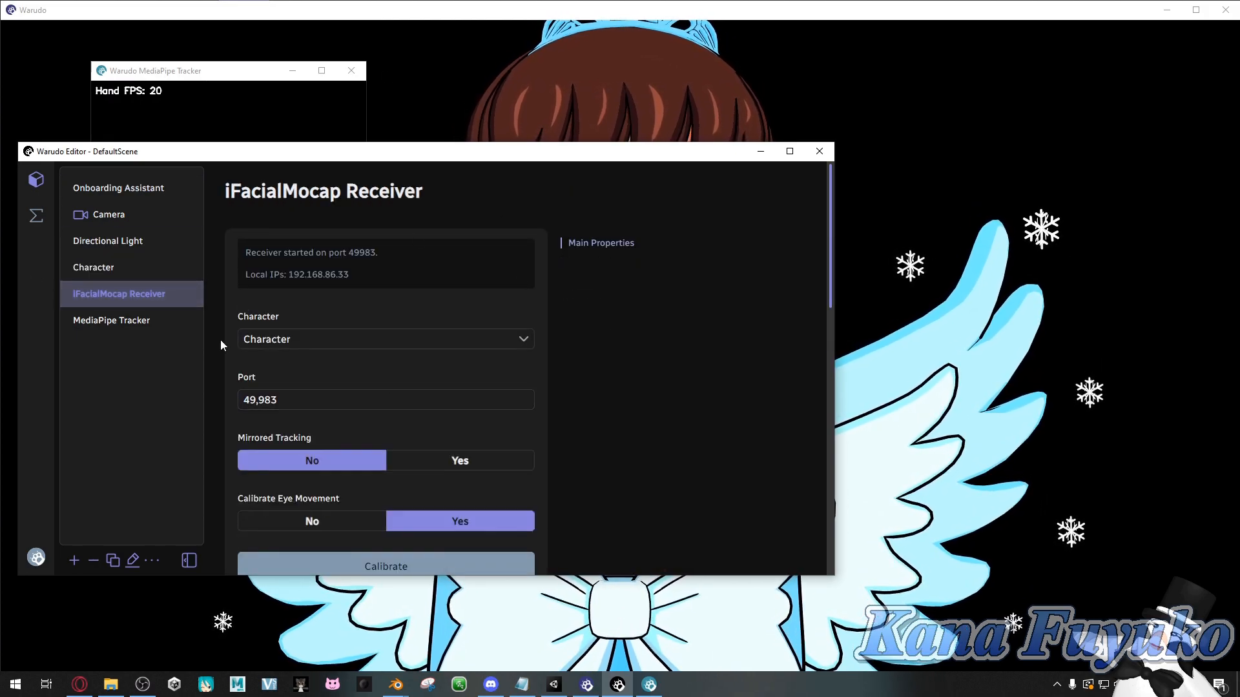
left_click(150, 327)
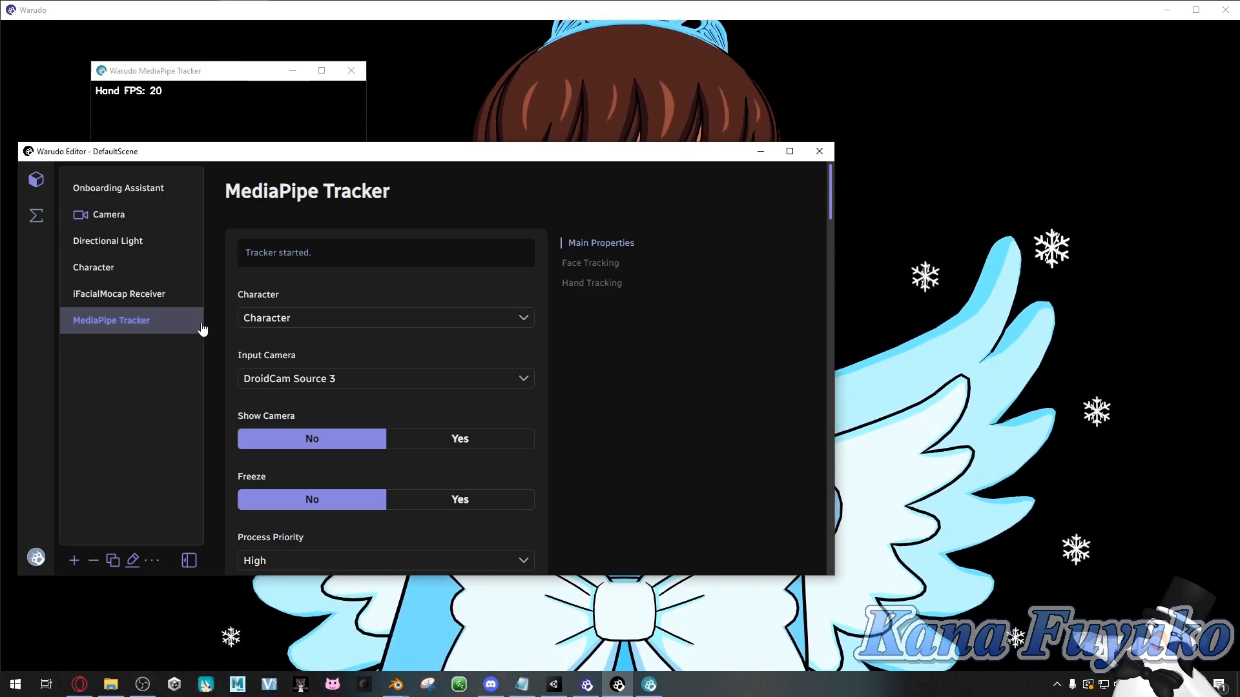
left_click(123, 217)
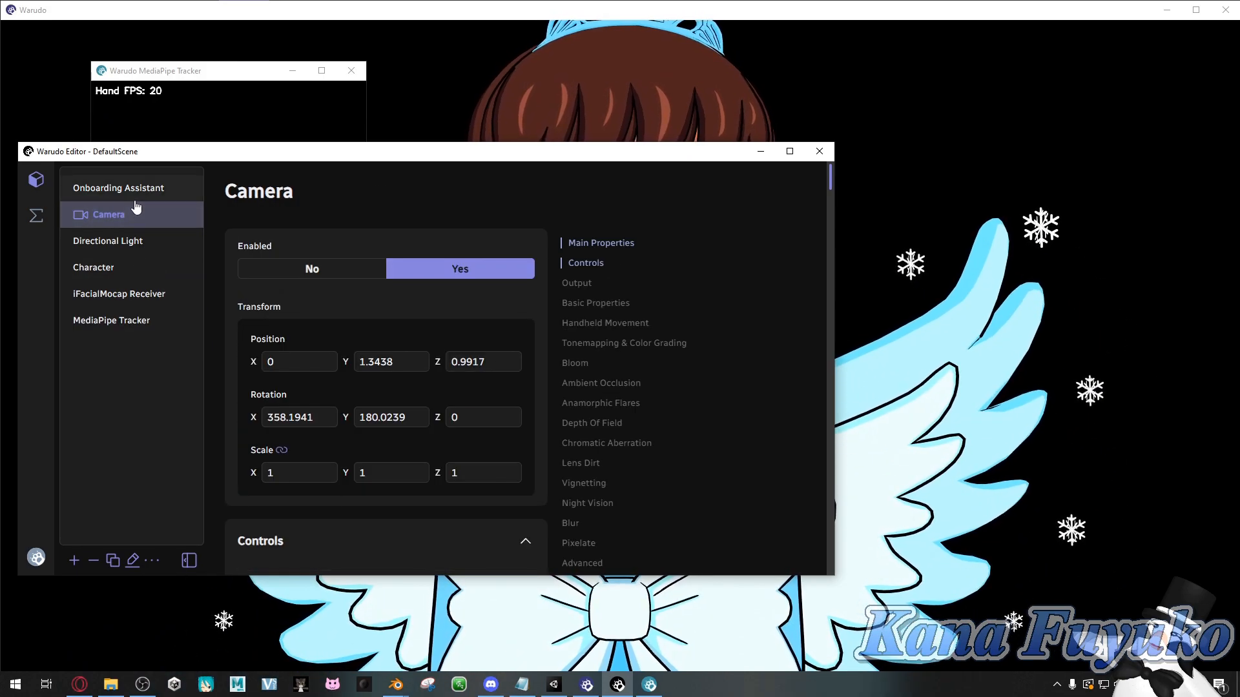
- Examine the Input Camera choices of the MediaPipe Tracker without changing the selected camera
left_click(130, 327)
left_click(413, 379)
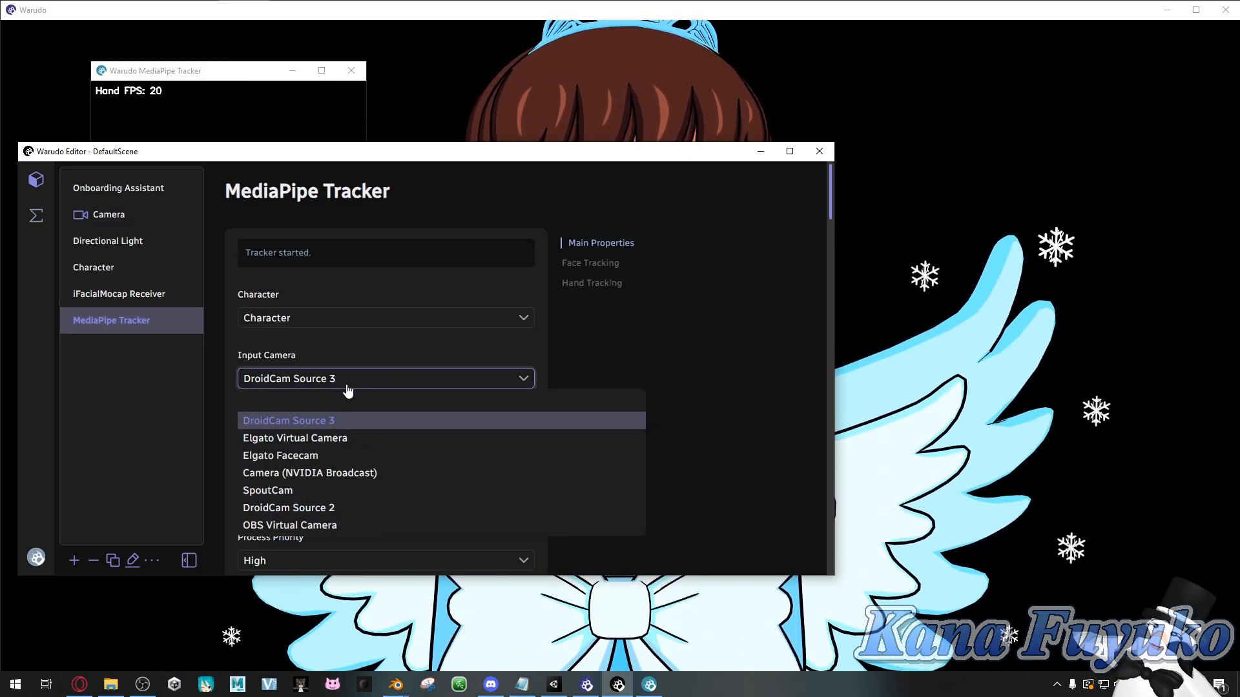
left_click(349, 378)
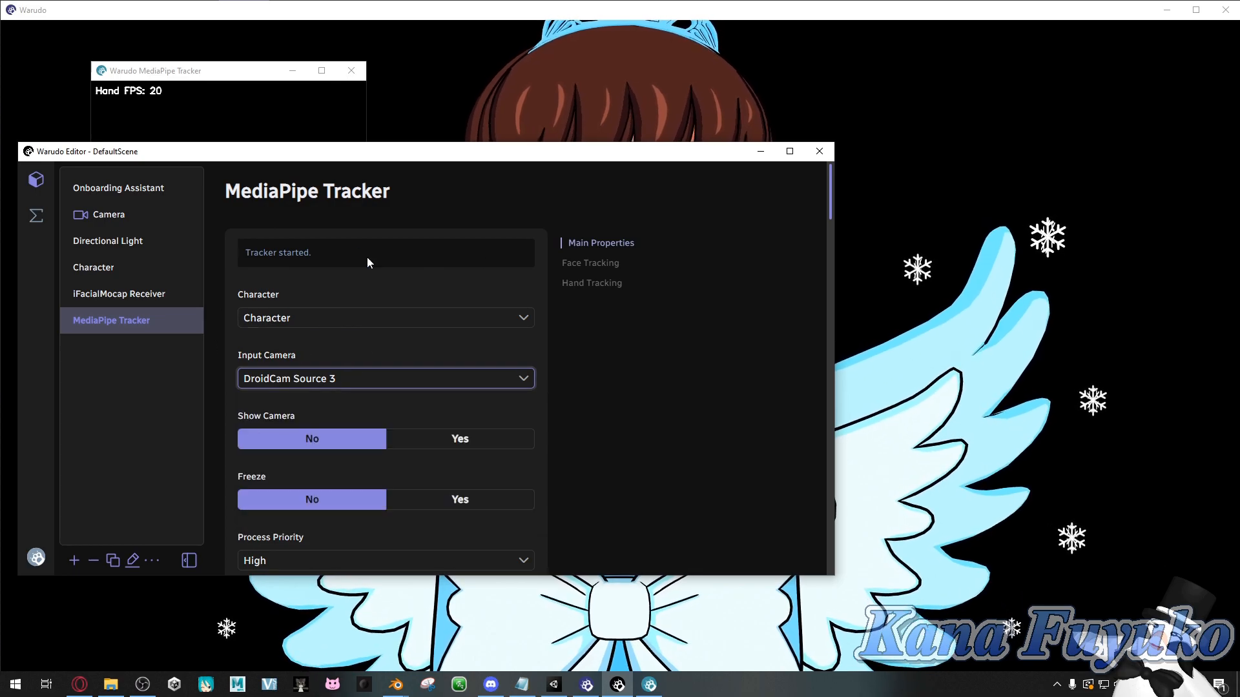
- Move the editor window aside to check the avatar, return to the Onboarding Assistant and put the window back
left_click_drag(205, 162, 214, 339)
left_click(155, 399)
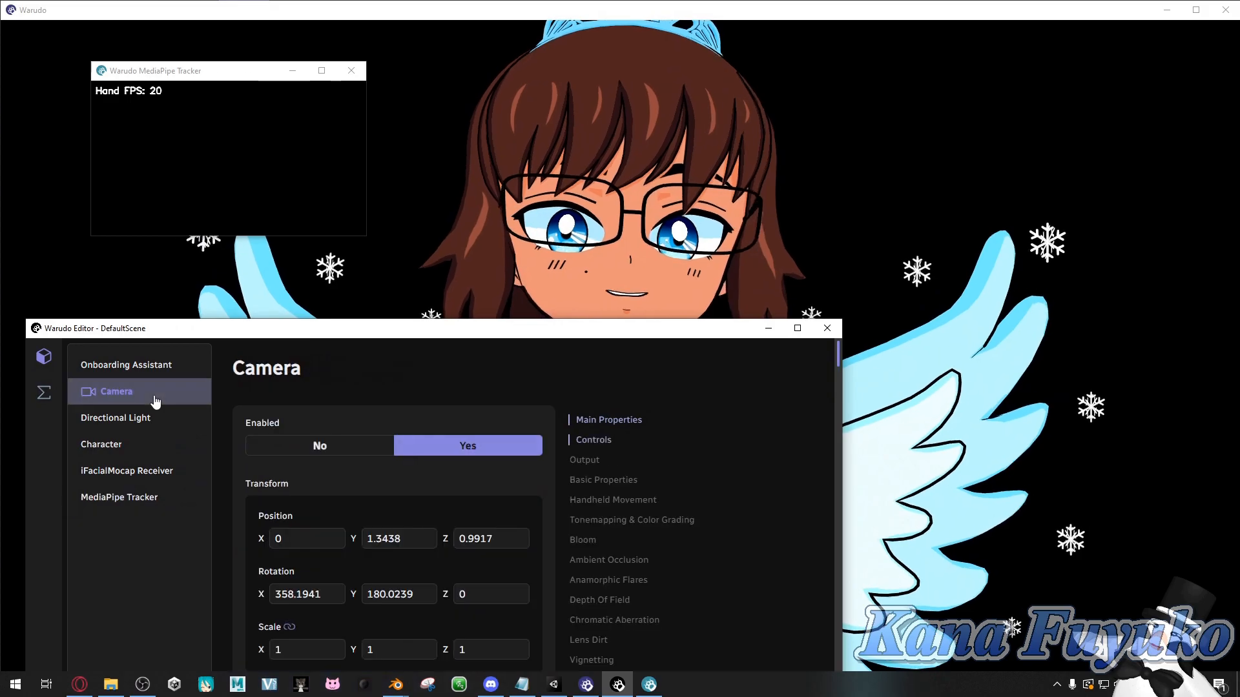
left_click(146, 365)
left_click_drag(213, 340, 191, 132)
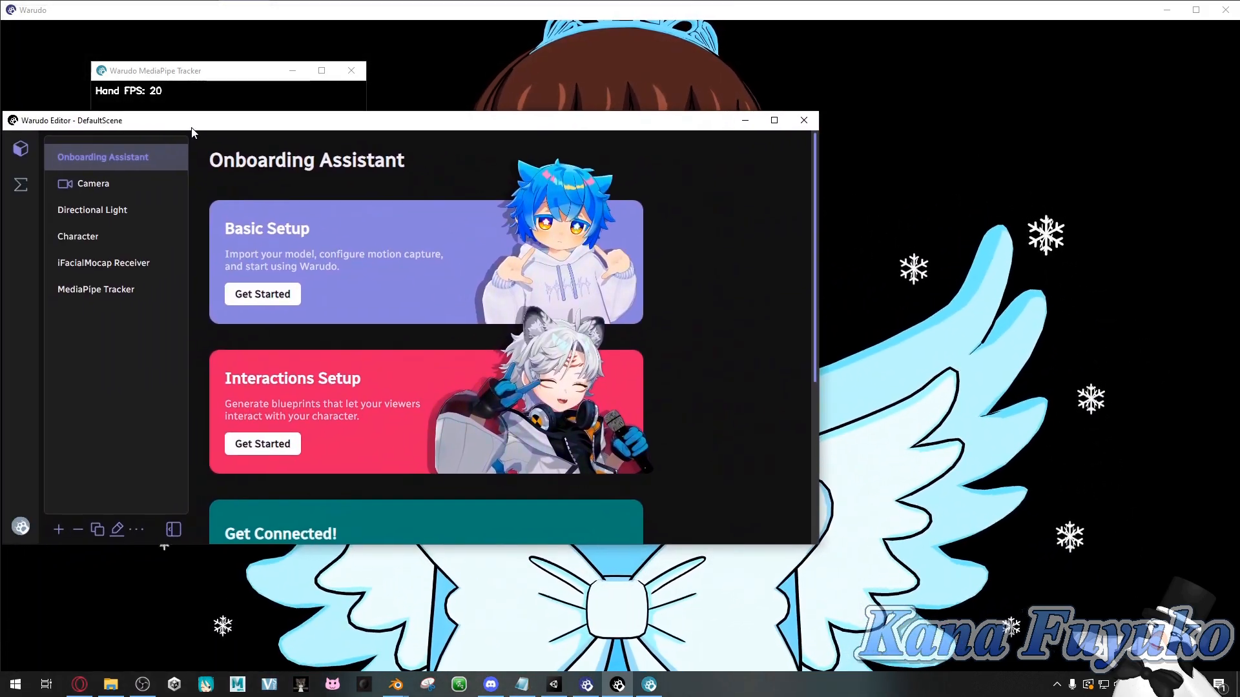
- Start the Interactions Setup, read its welcome text and confirm Twitch as the streaming platform
left_click(253, 446)
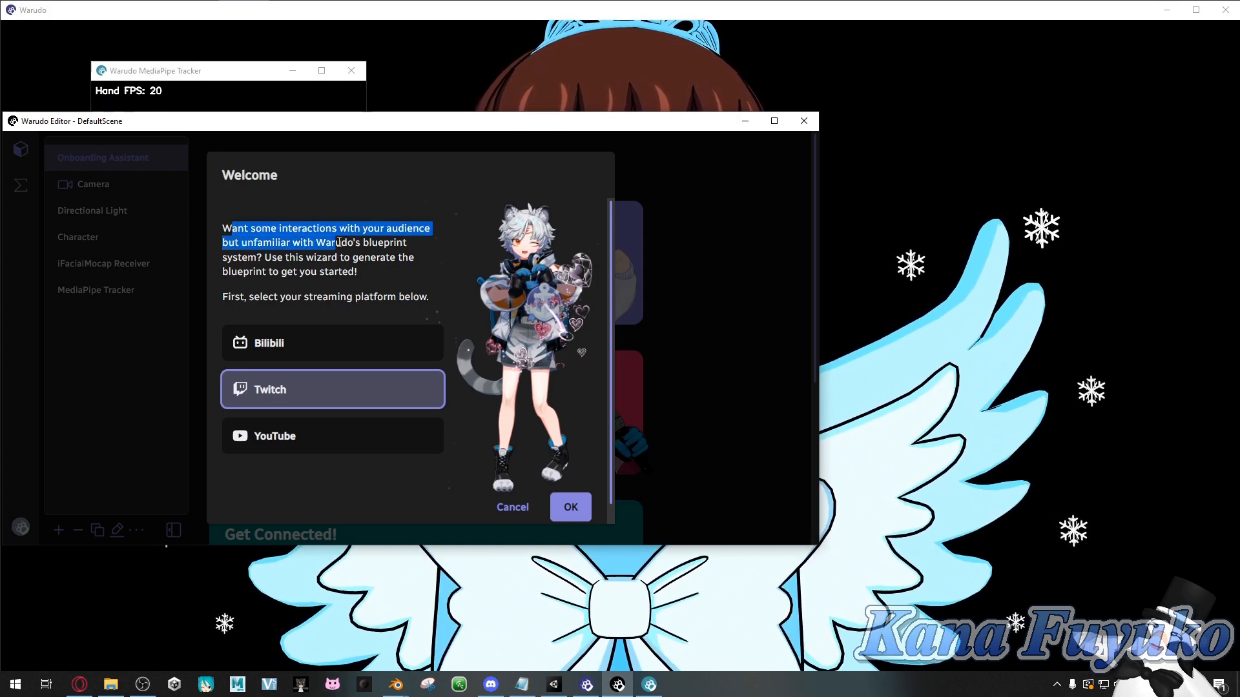
left_click_drag(407, 288, 222, 296)
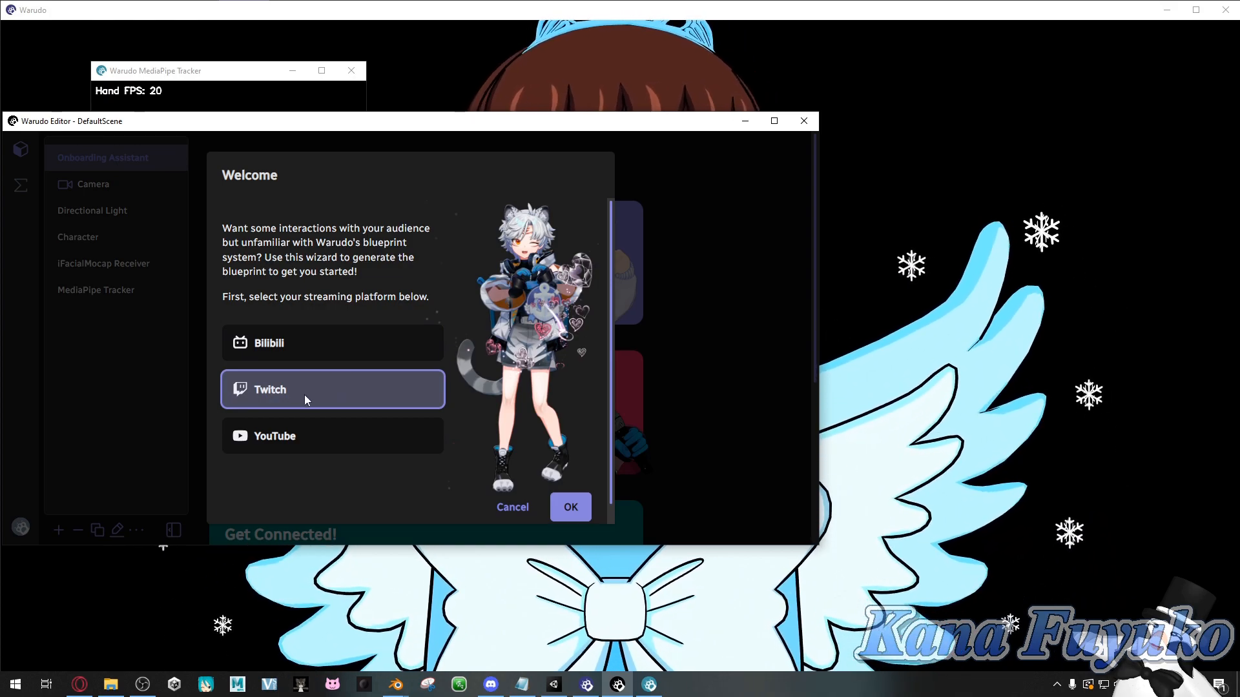
scroll(351, 382, "down", 1)
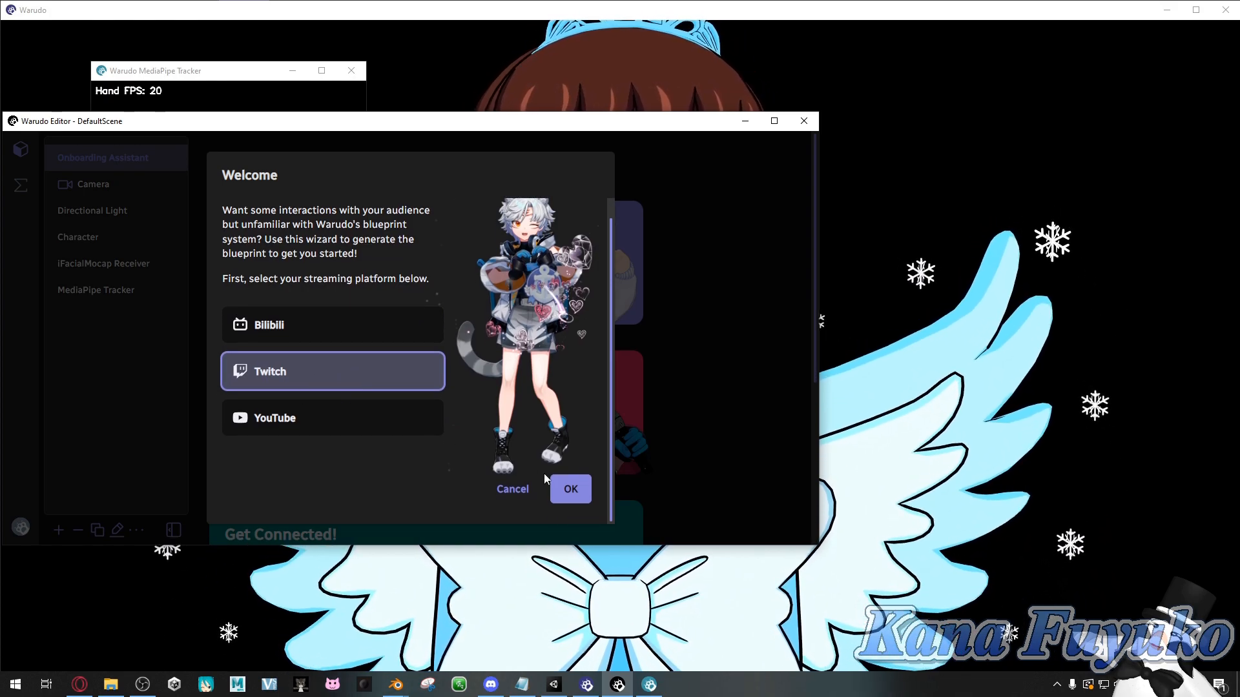
left_click(570, 491)
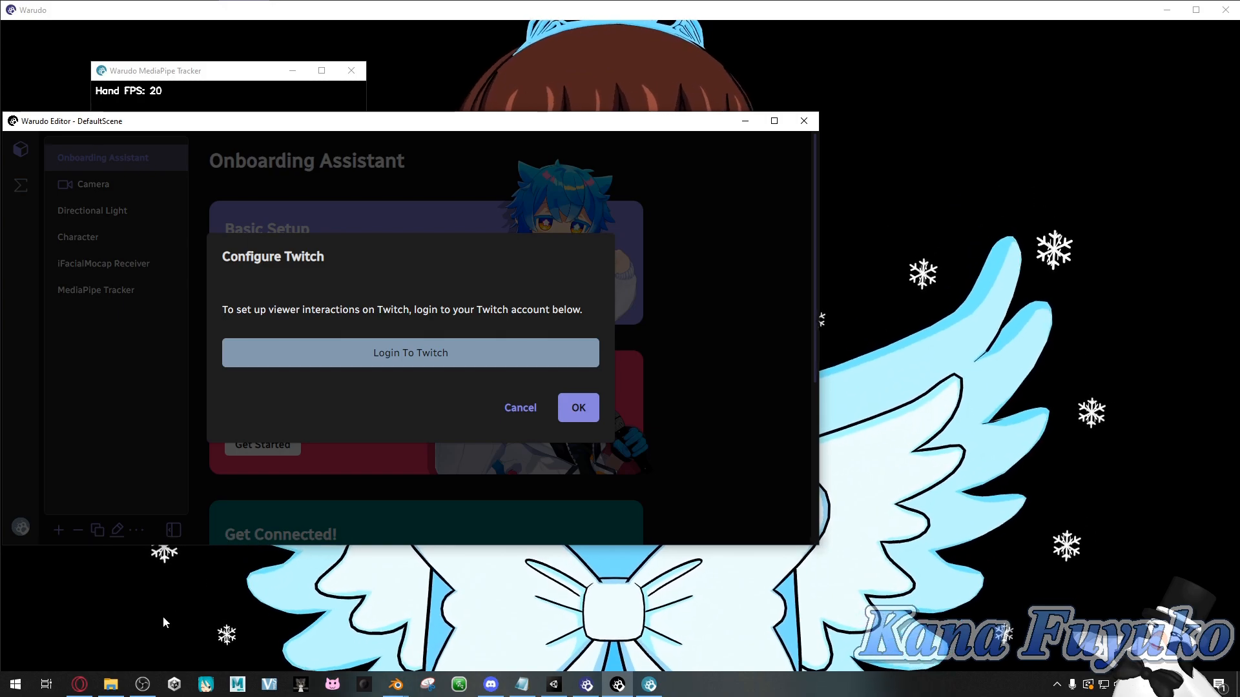
- Switch to OBS Studio, minimize it and confirm the Configure Twitch page with the logged-in account
left_click(143, 685)
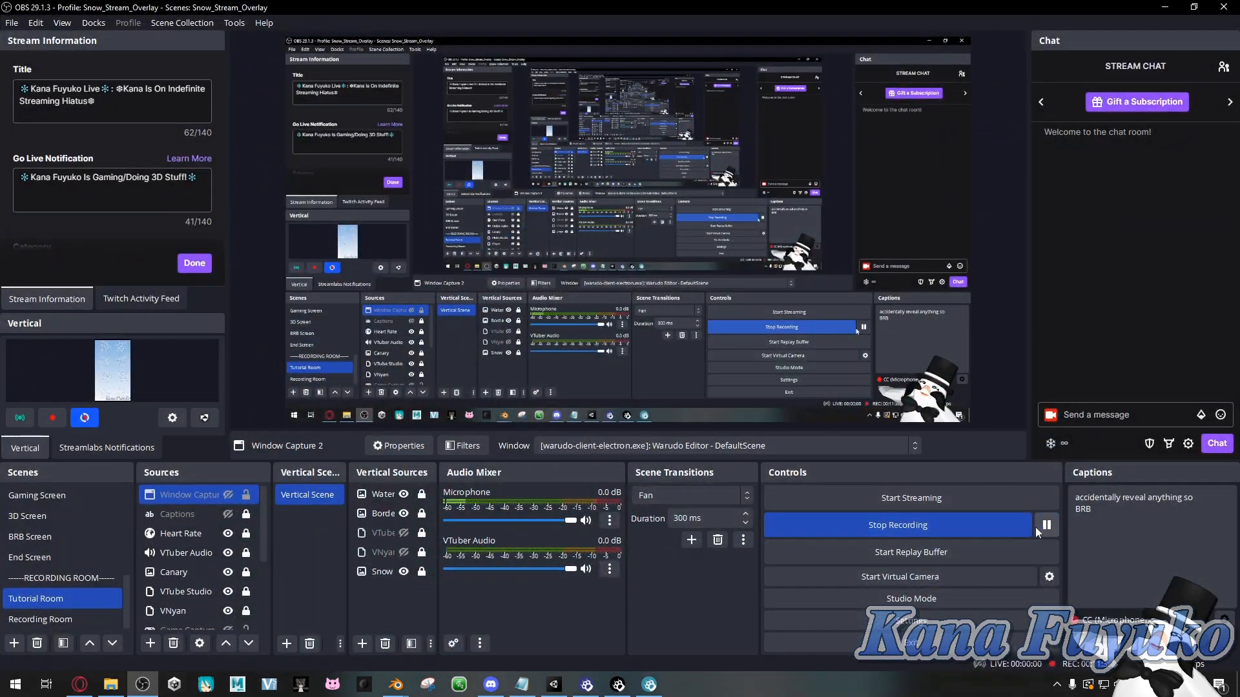
left_click(1166, 7)
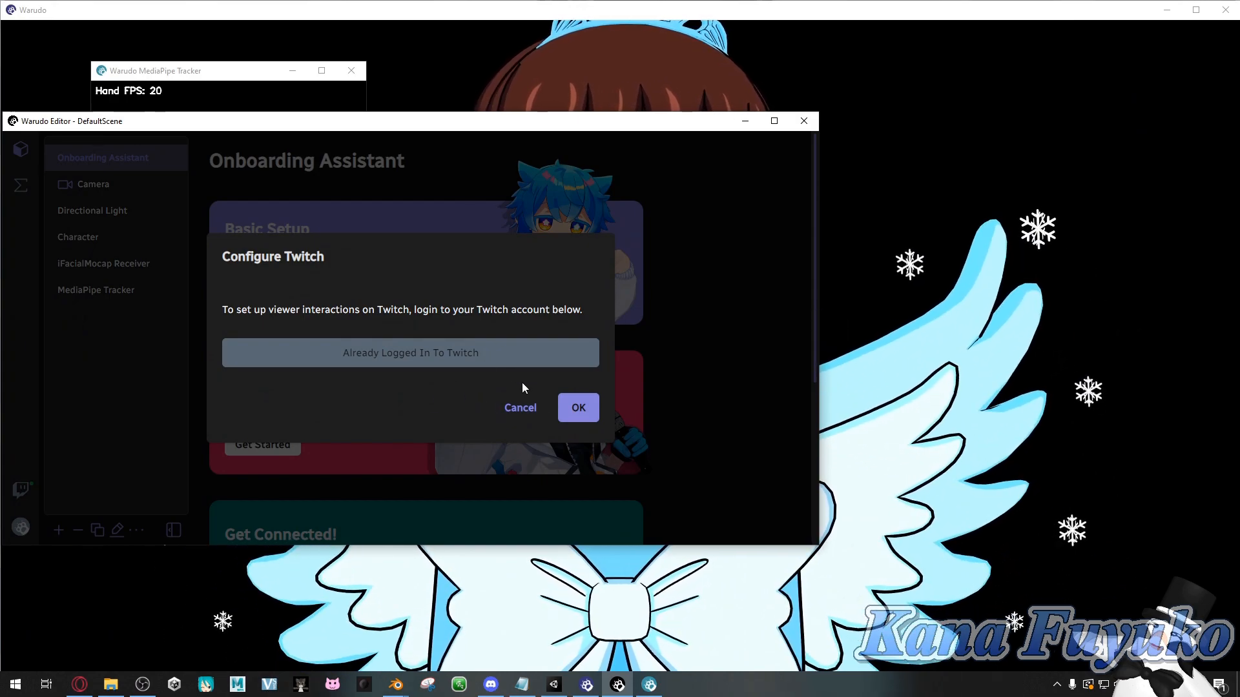
left_click(578, 408)
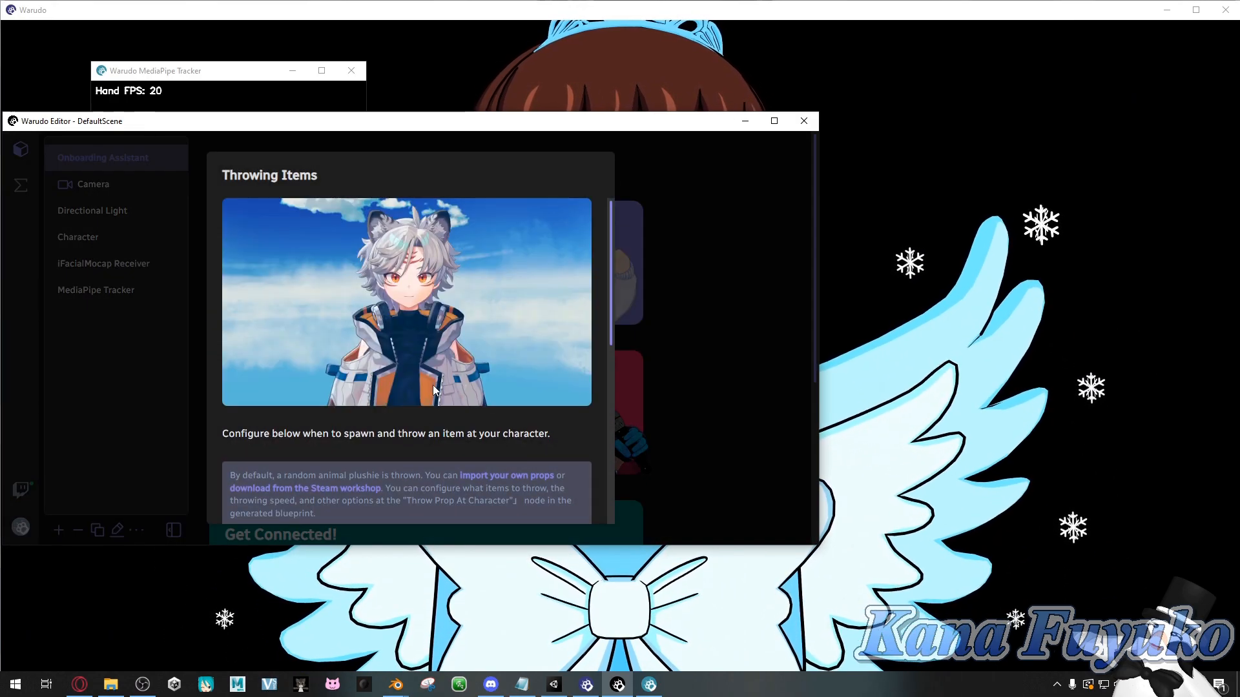
- Read the Throwing Items introduction and the note on default plushies, custom props and Steam workshop downloads
scroll(345, 350, "down", 1)
scroll(346, 354, "up", 1)
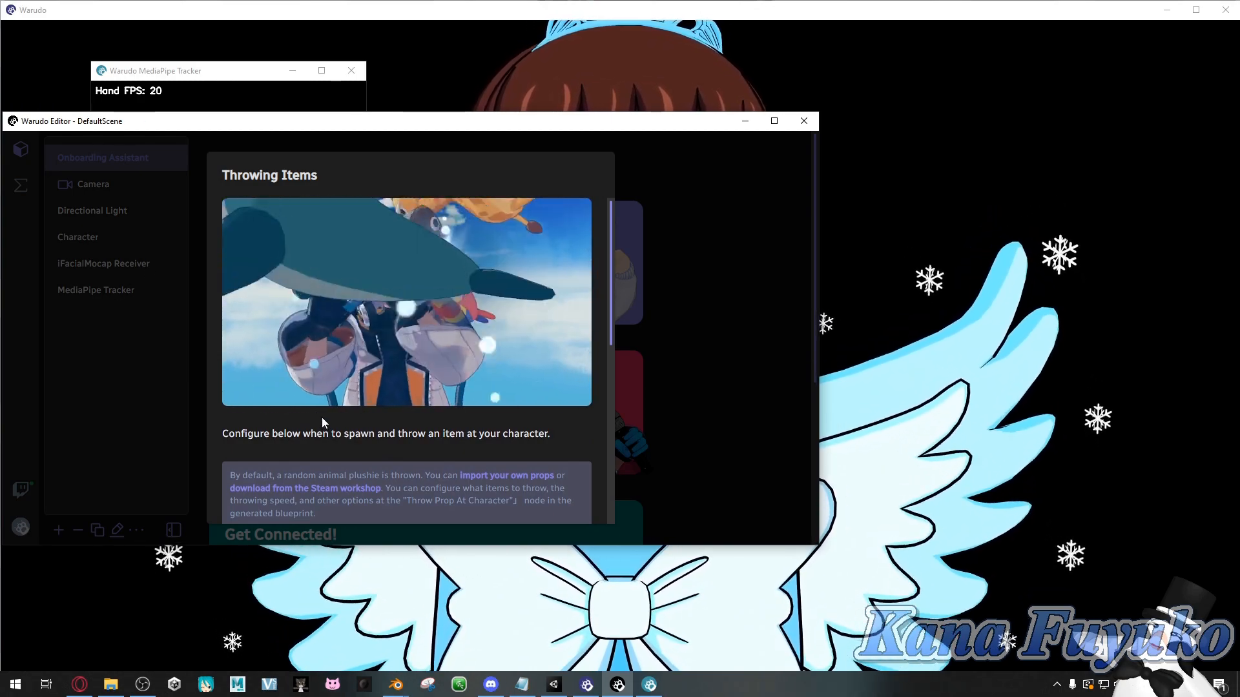
scroll(322, 417, "down", 2)
left_click_drag(269, 346, 416, 347)
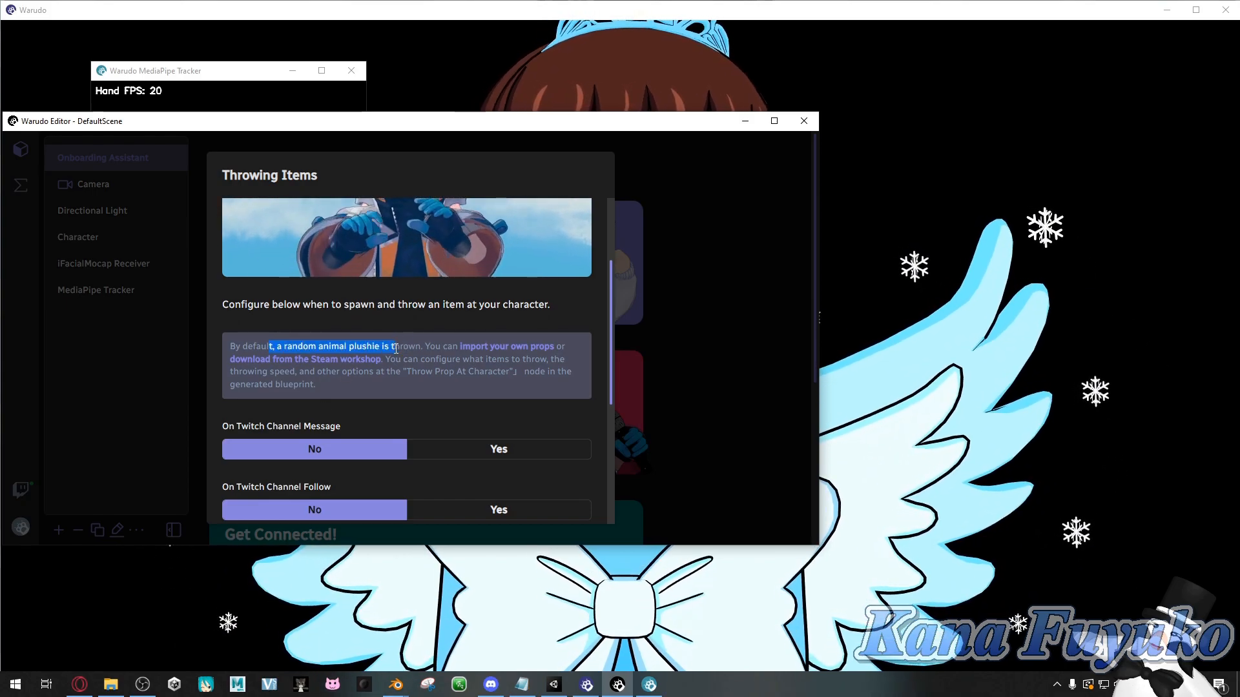
left_click(462, 381)
left_click_drag(548, 123, 522, 124)
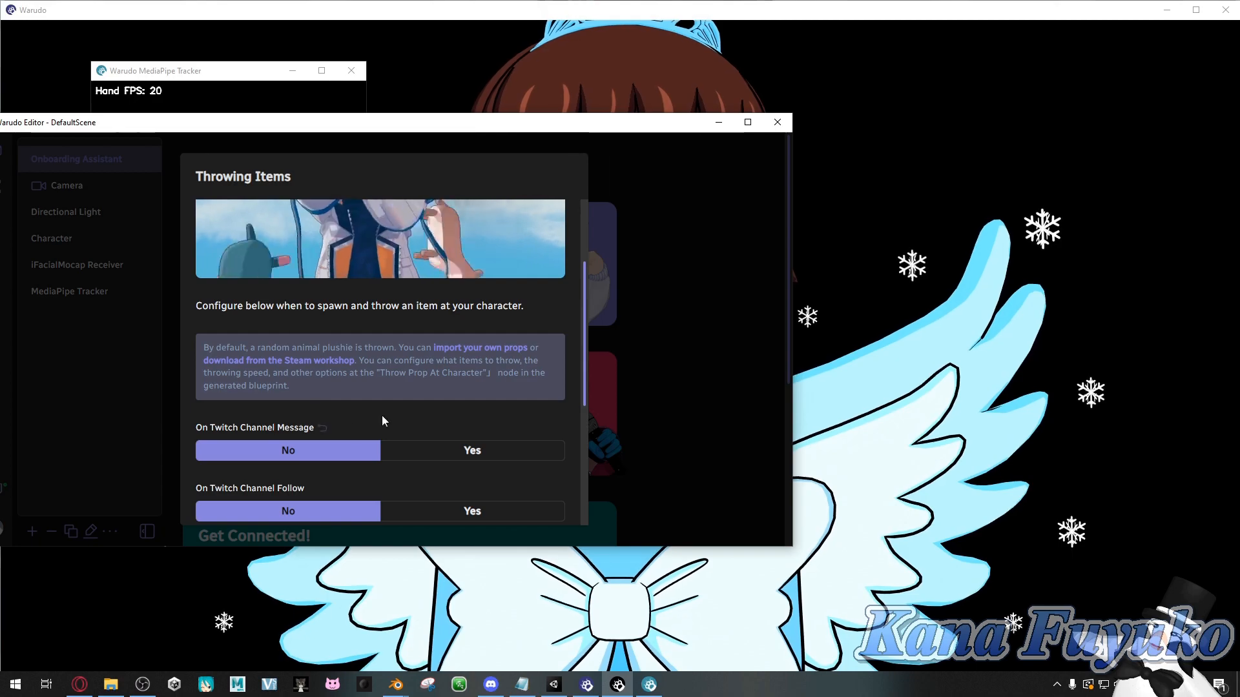
- Enable item throwing on Twitch channel messages and set the required chat message text to "!toss"
scroll(334, 416, "down", 1)
scroll(332, 416, "down", 1)
left_click(291, 317)
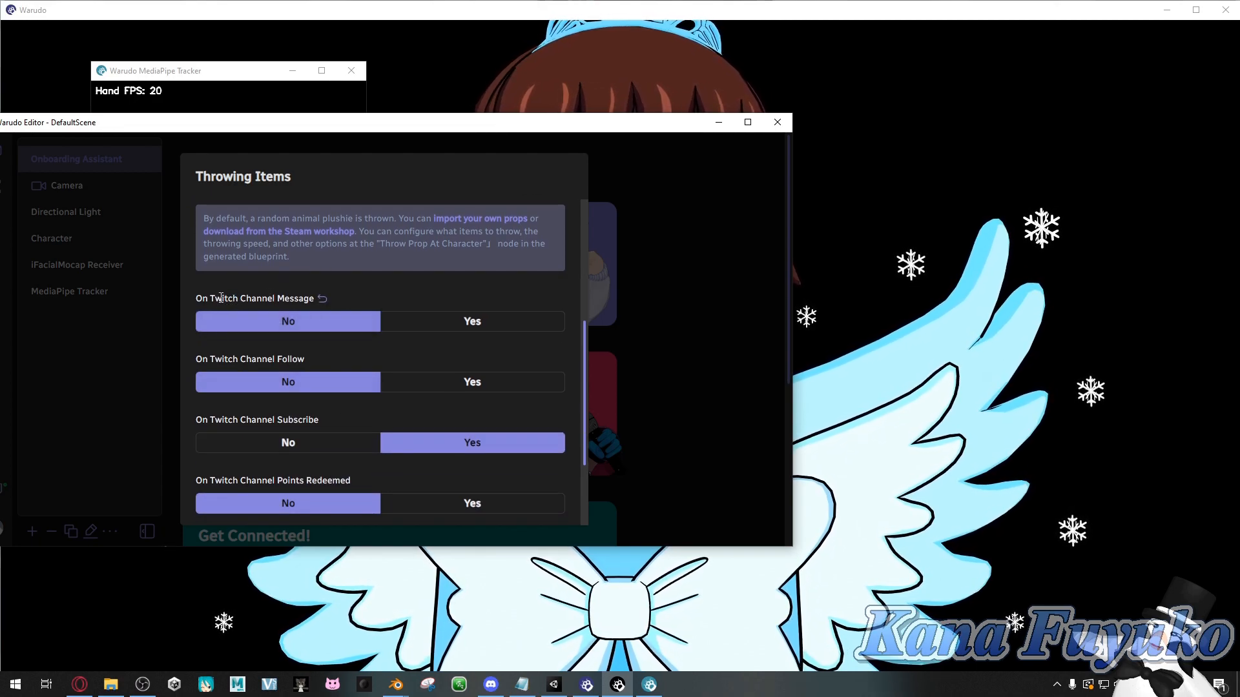
left_click(393, 325)
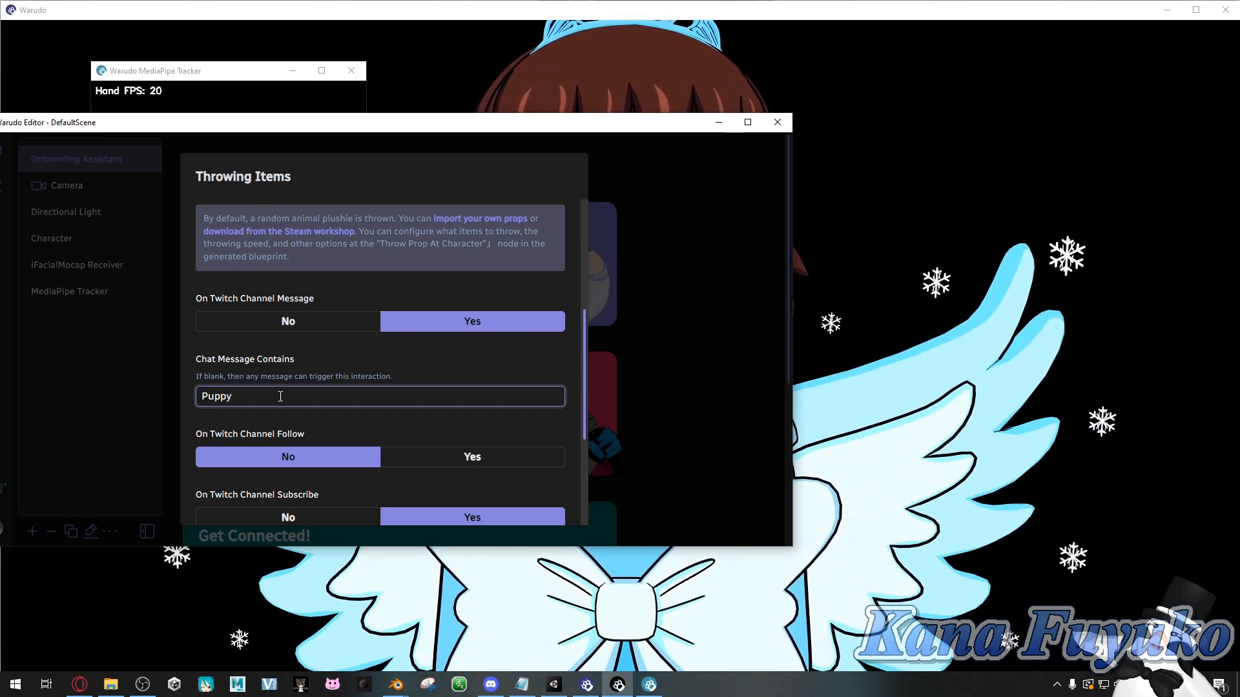
type("!toss")
triple_click(253, 396)
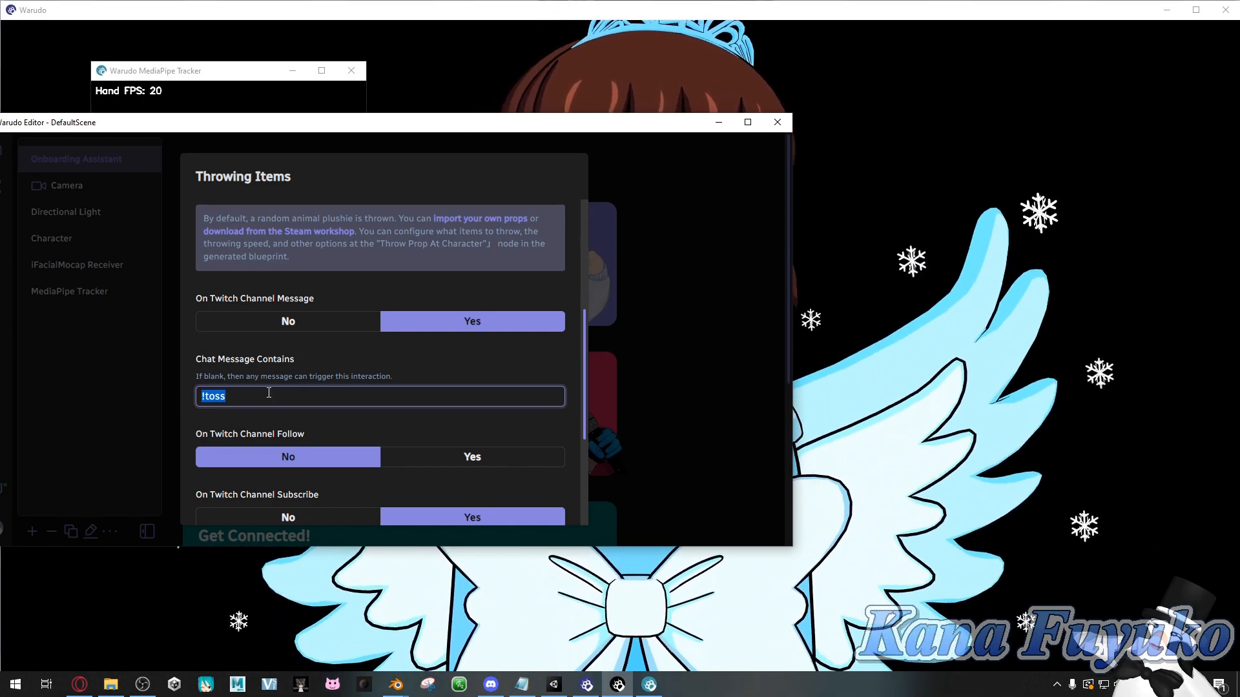
- Clear the required chat message text and set On Twitch Channel Message back to No
scroll(324, 284, "up", 4)
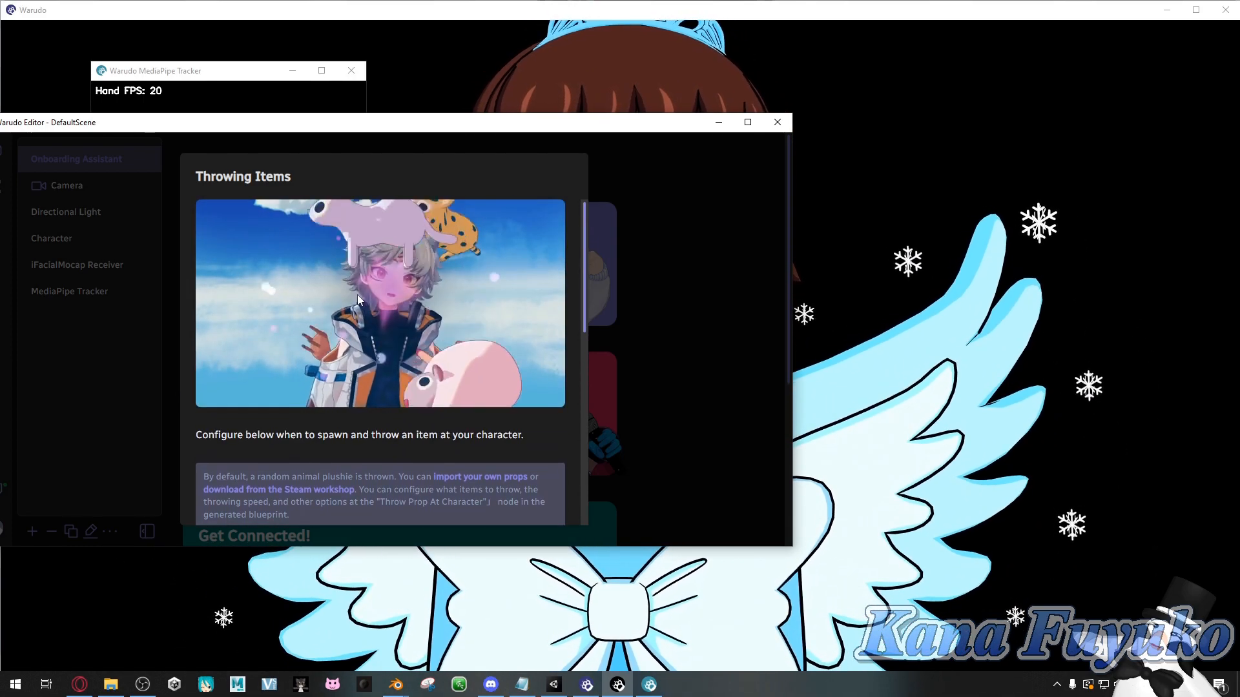
scroll(319, 385, "down", 3)
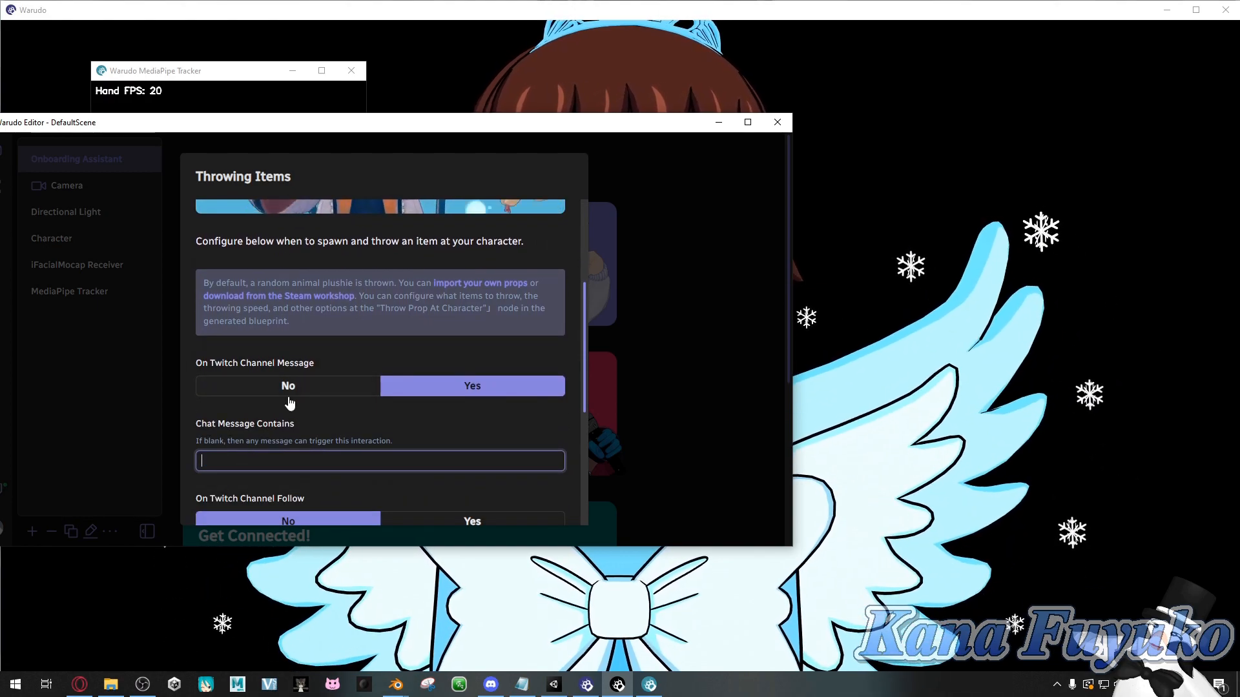
left_click(288, 396)
- Set On Twitch Channel Follow to Yes so that new follows throw an item at the character
scroll(361, 388, "down", 1)
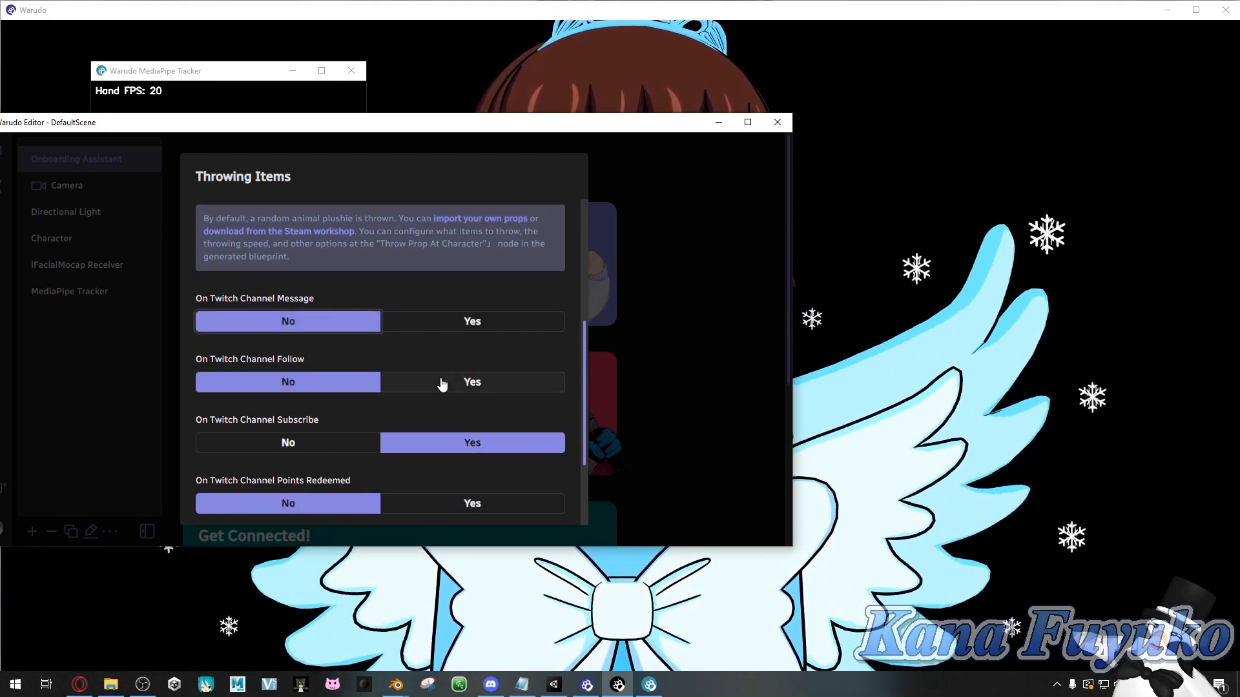
scroll(367, 309, "up", 4)
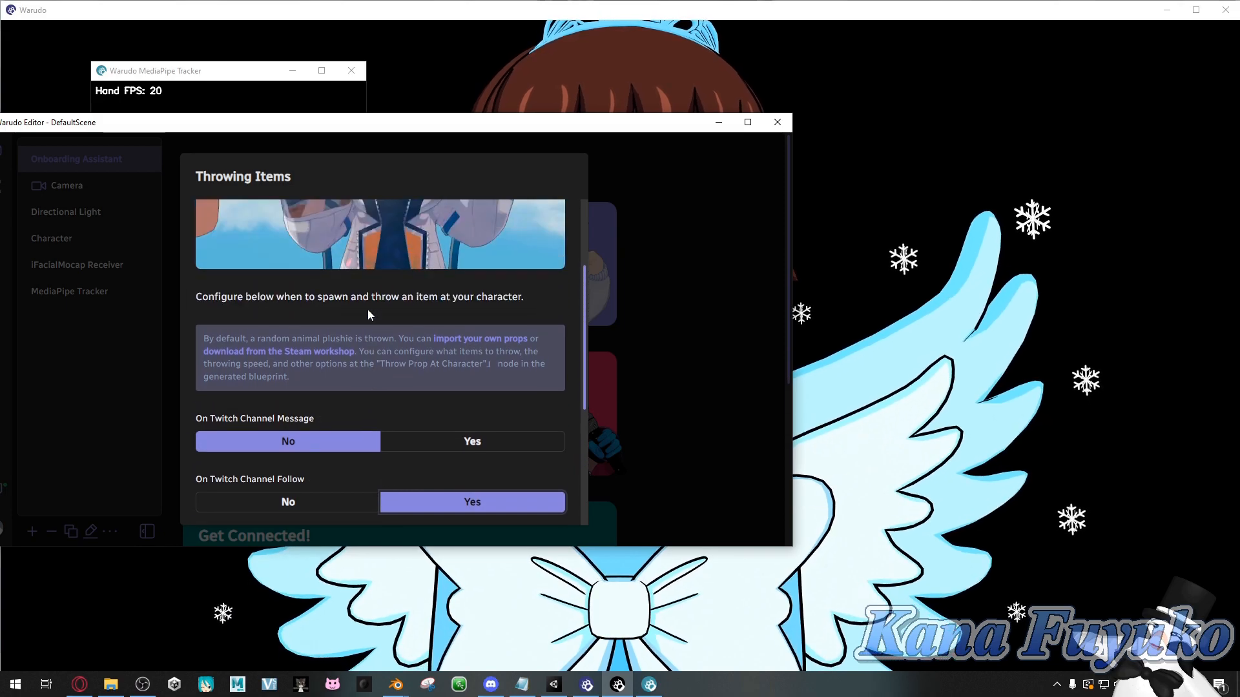
scroll(375, 310, "down", 4)
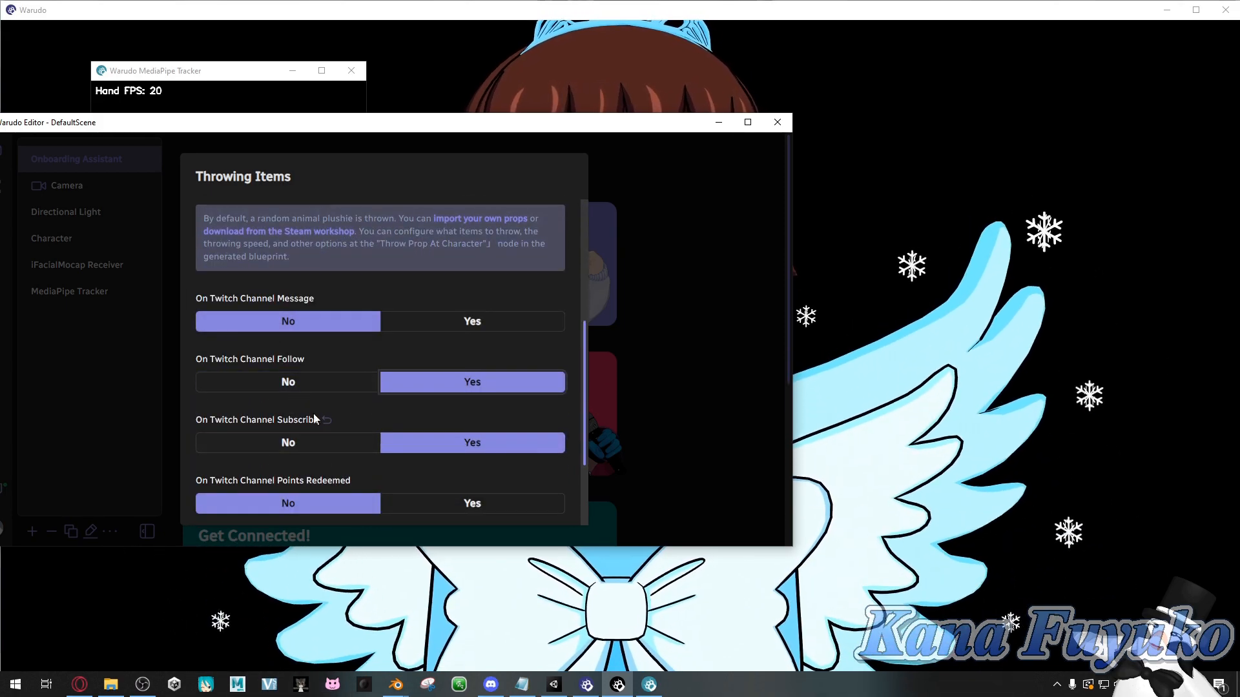
- Review the Throwing Items preview and the remaining Twitch triggers for subscriptions, channel points and bits
scroll(367, 369, "up", 4)
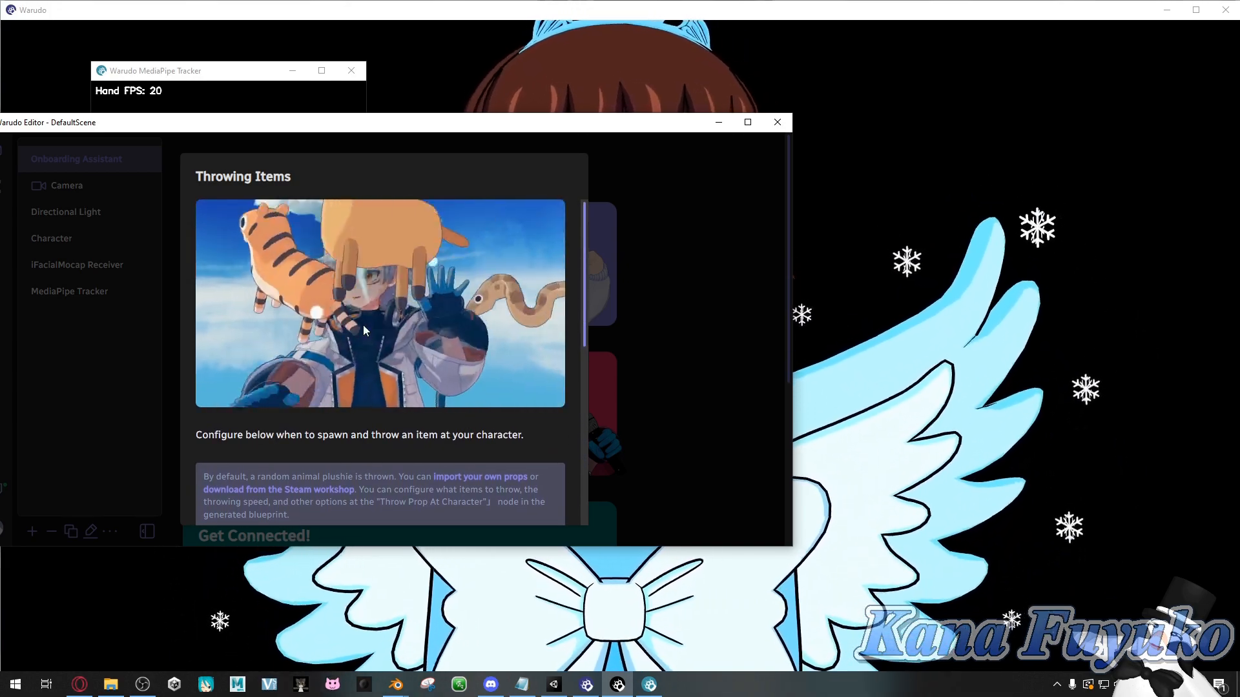
left_click_drag(383, 125, 421, 91)
scroll(414, 332, "down", 4)
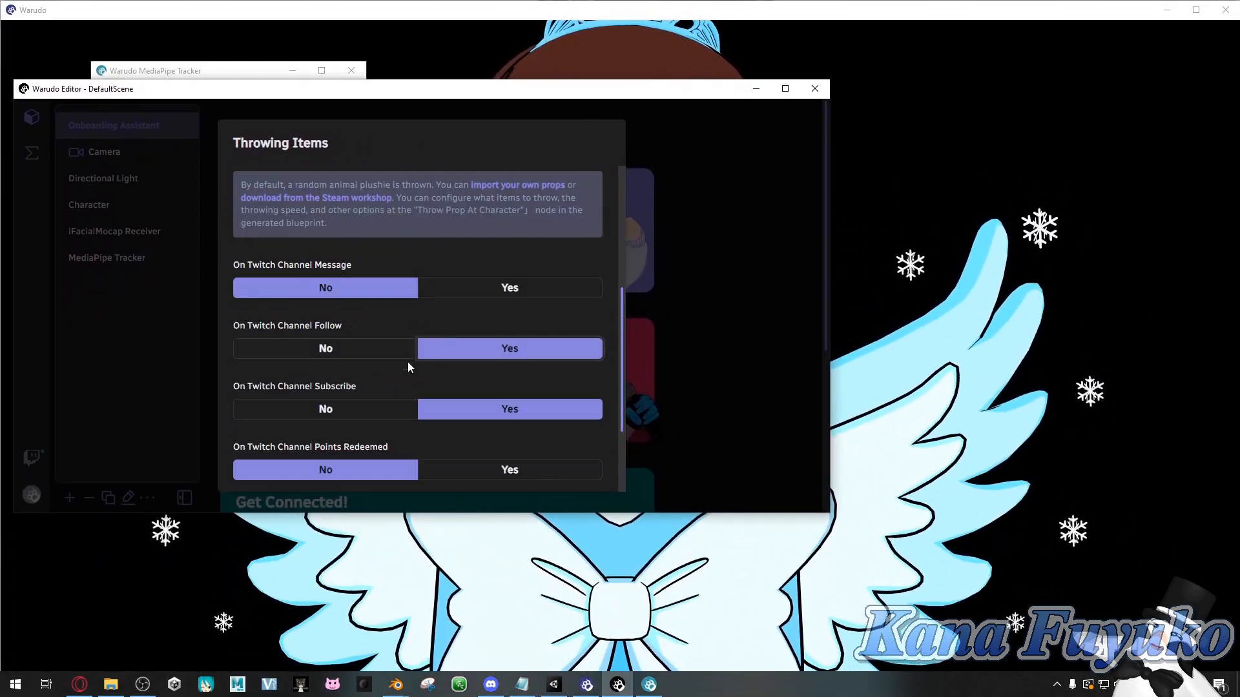
scroll(362, 388, "down", 2)
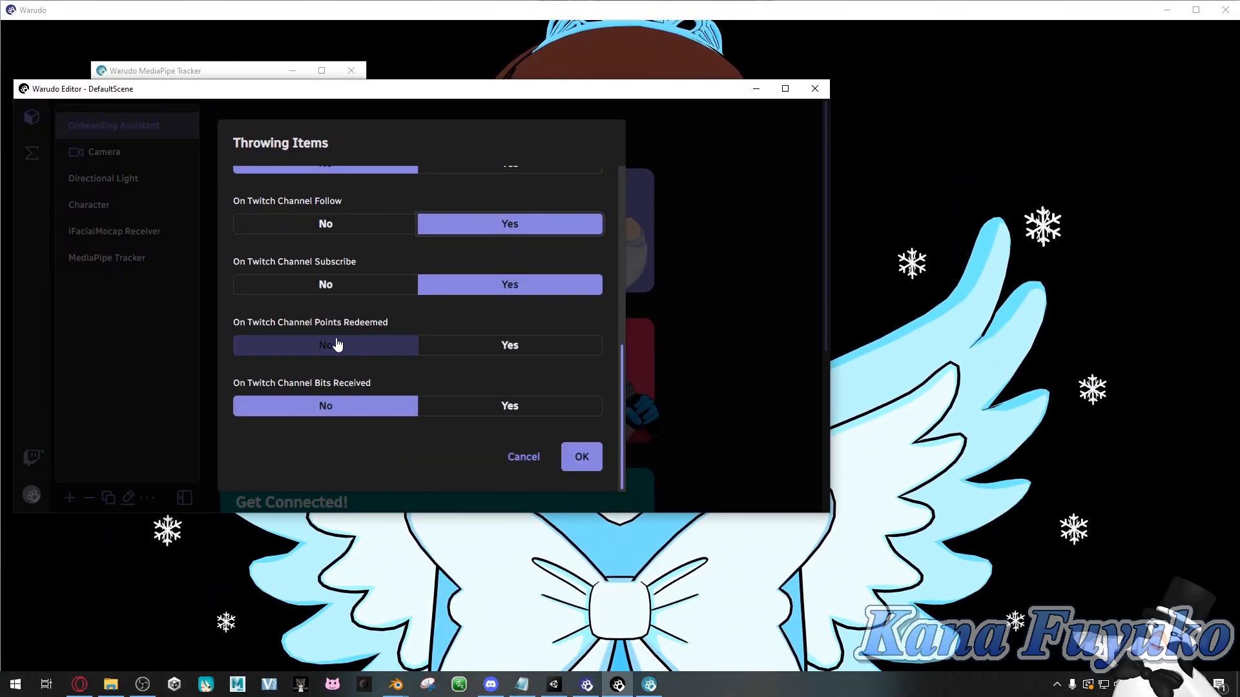
- Try the On Twitch Channel Points Redeemed trigger with the reward title "Toss Plushies" and set the trigger back to No
left_click(458, 350)
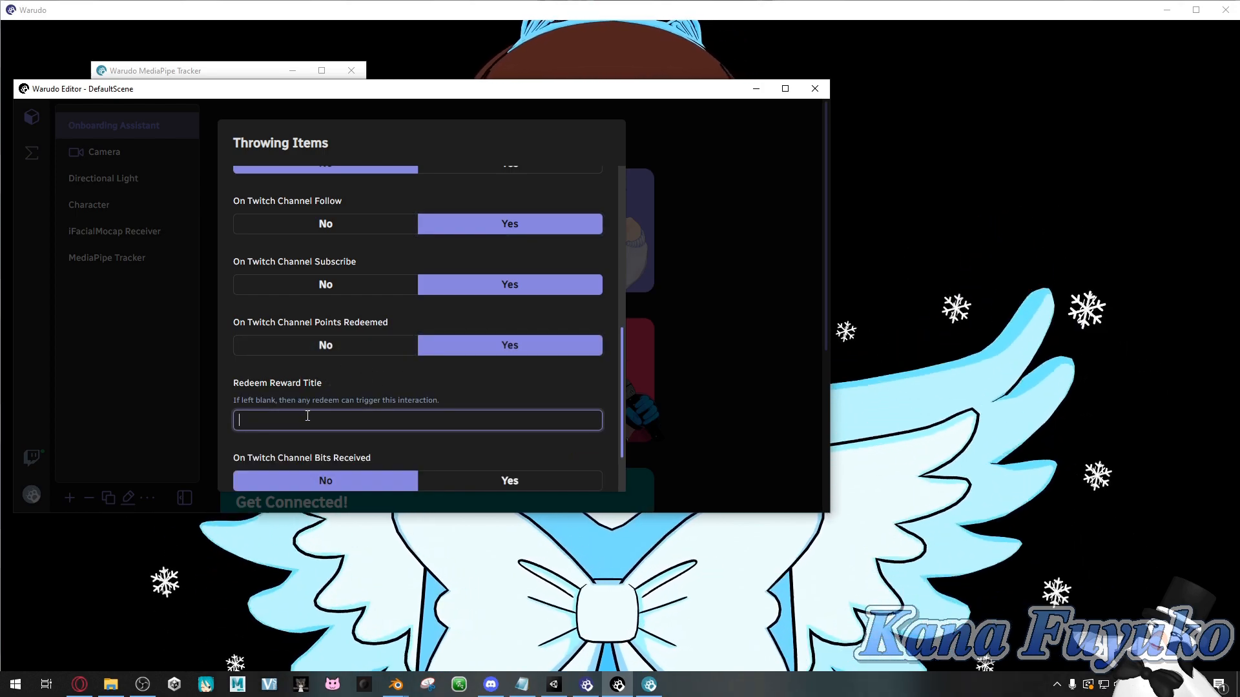
type("Toss Plushies")
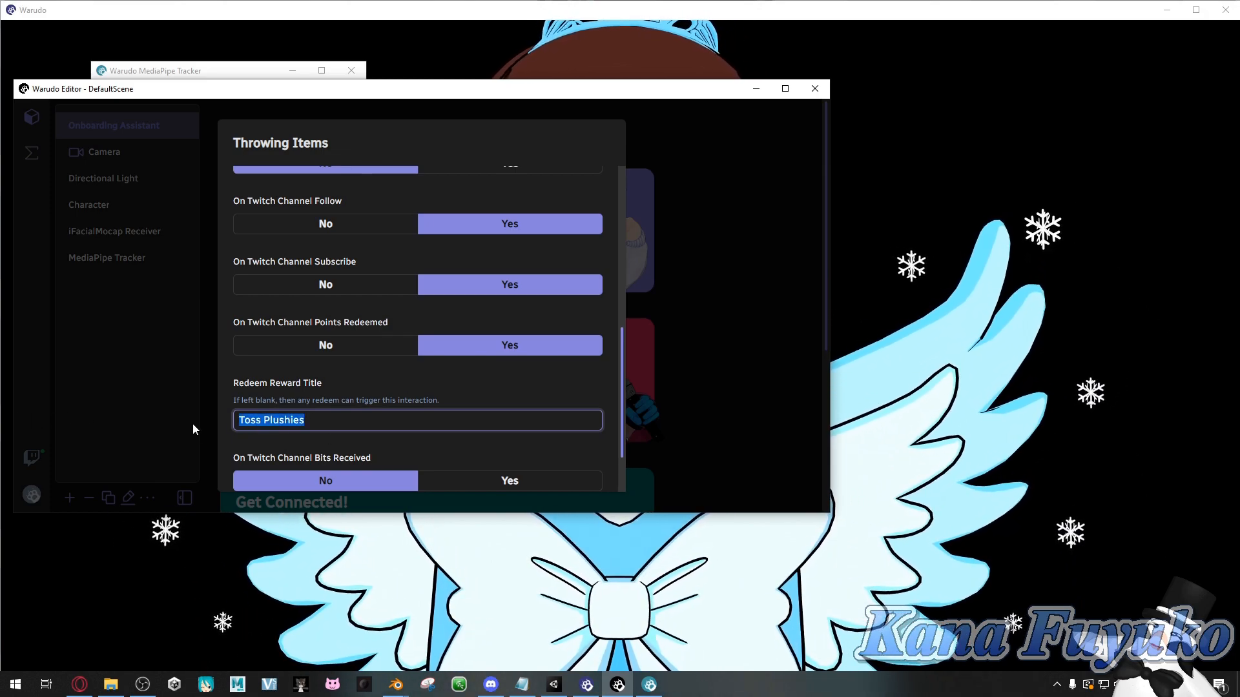
scroll(323, 401, "down", 1)
key("ctrl+a")
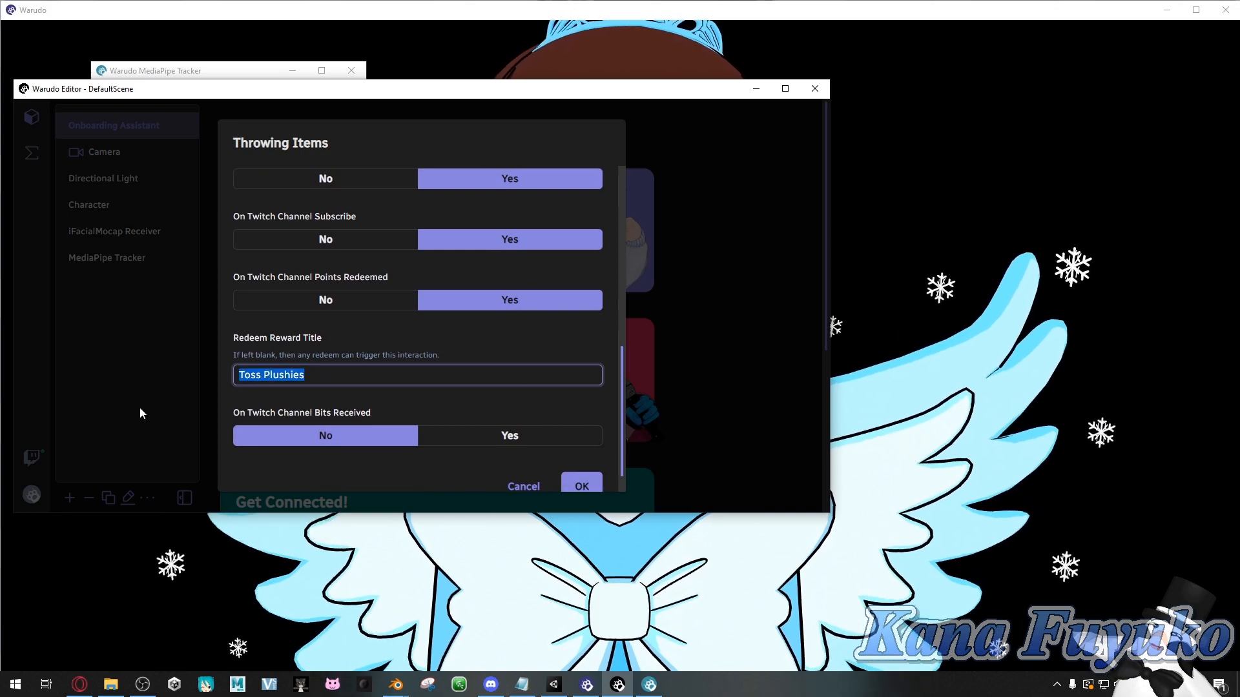
left_click(319, 301)
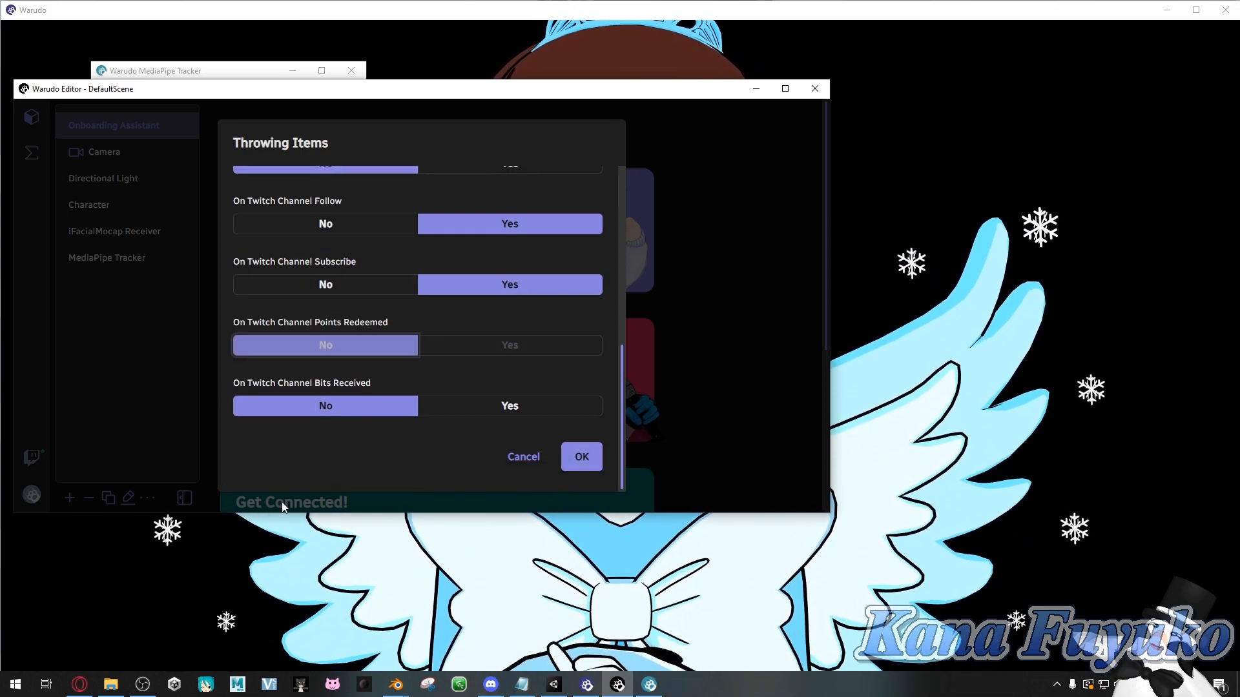
- Set On Twitch Channel Bits Received to Yes with a minimum of 100 bits and confirm the Throwing Items settings
left_click(471, 407)
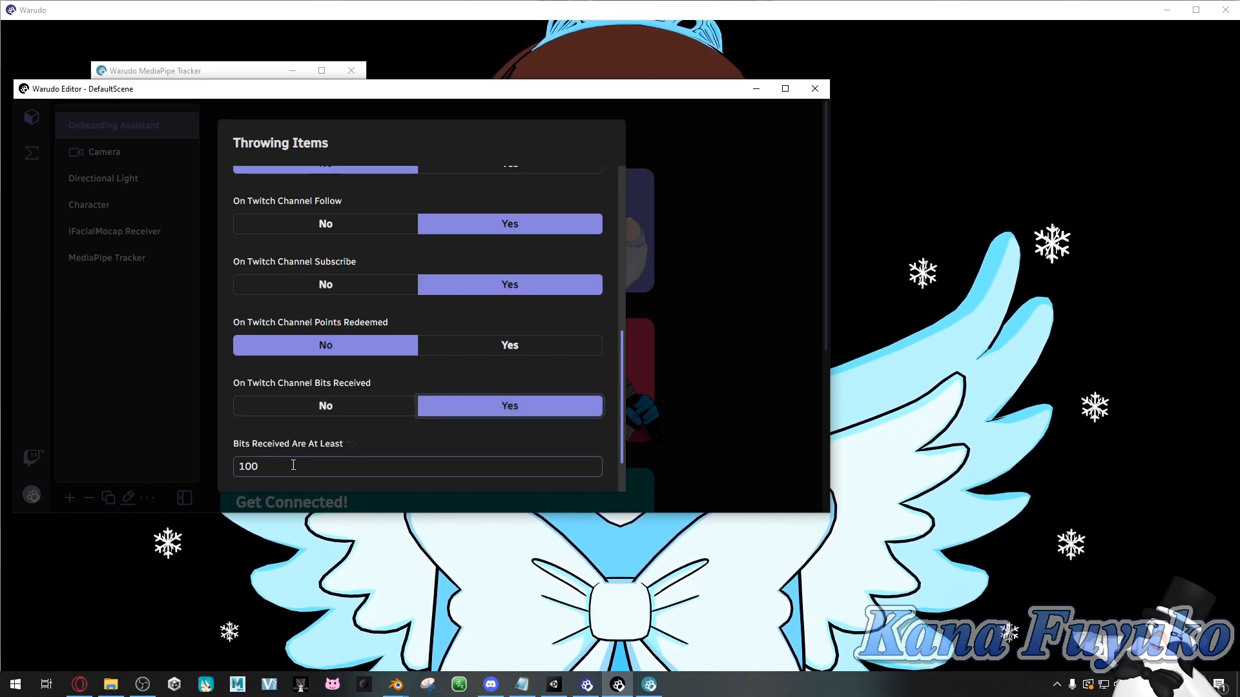
scroll(284, 436, "down", 2)
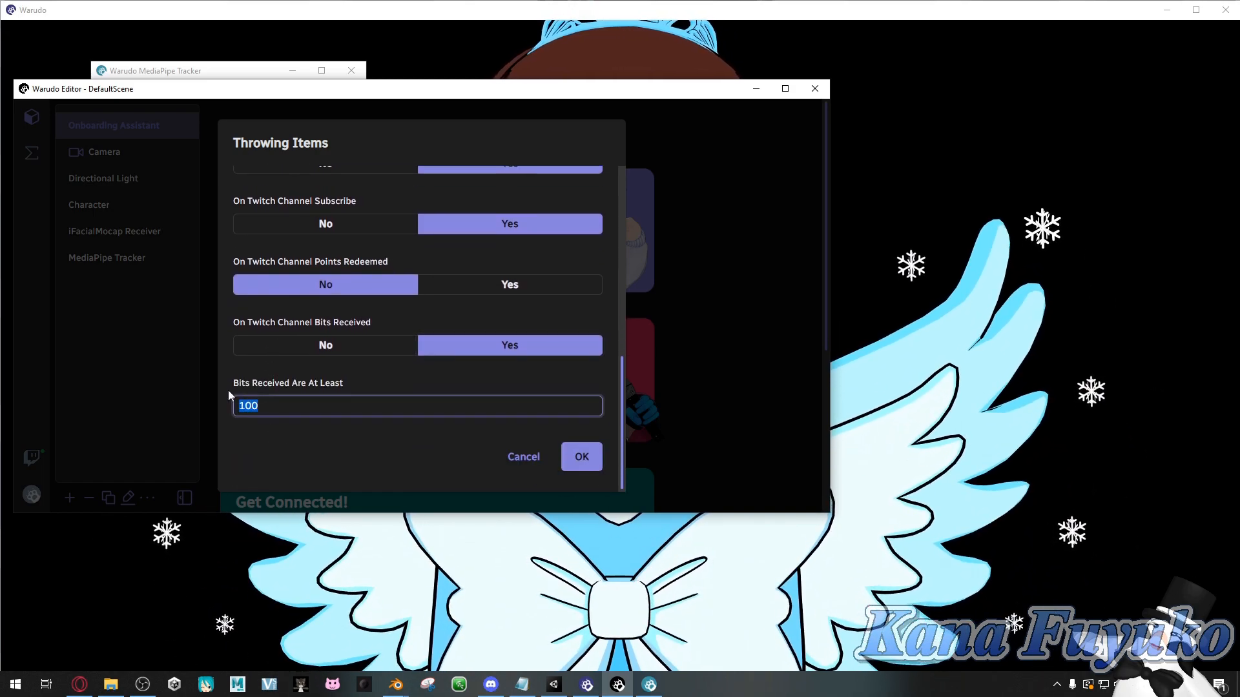
scroll(316, 386, "up", 12)
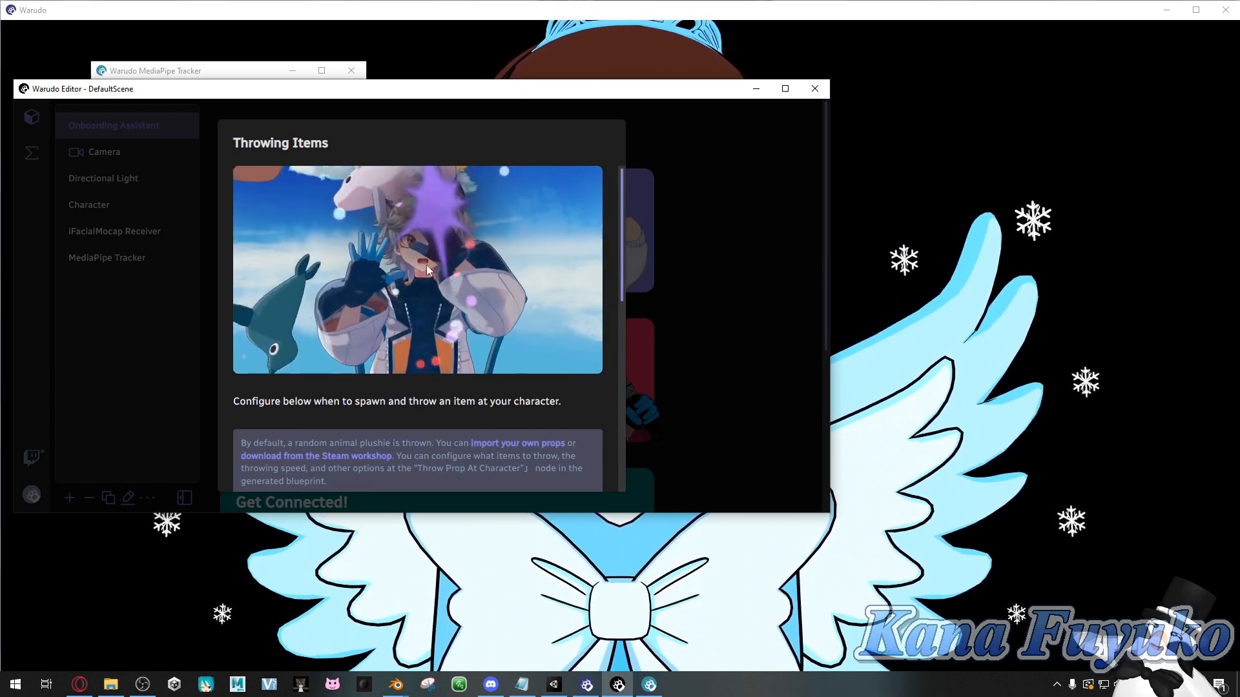
scroll(381, 361, "down", 12)
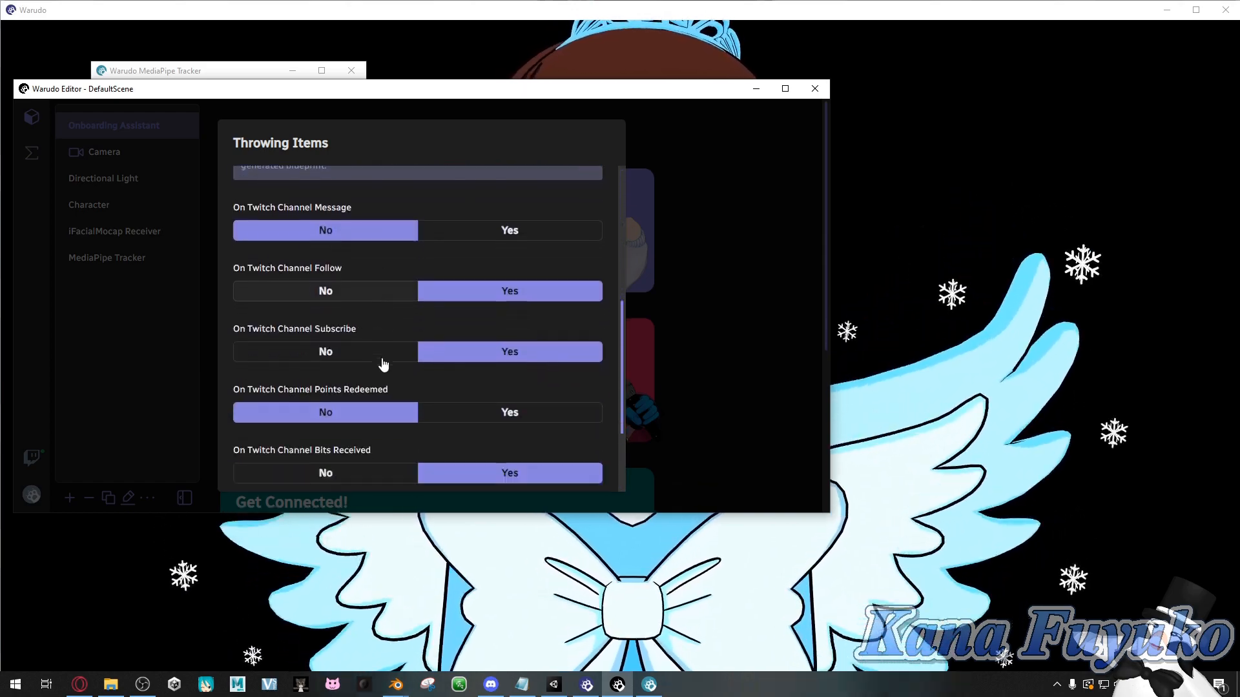
scroll(371, 385, "down", 1)
left_click(353, 405)
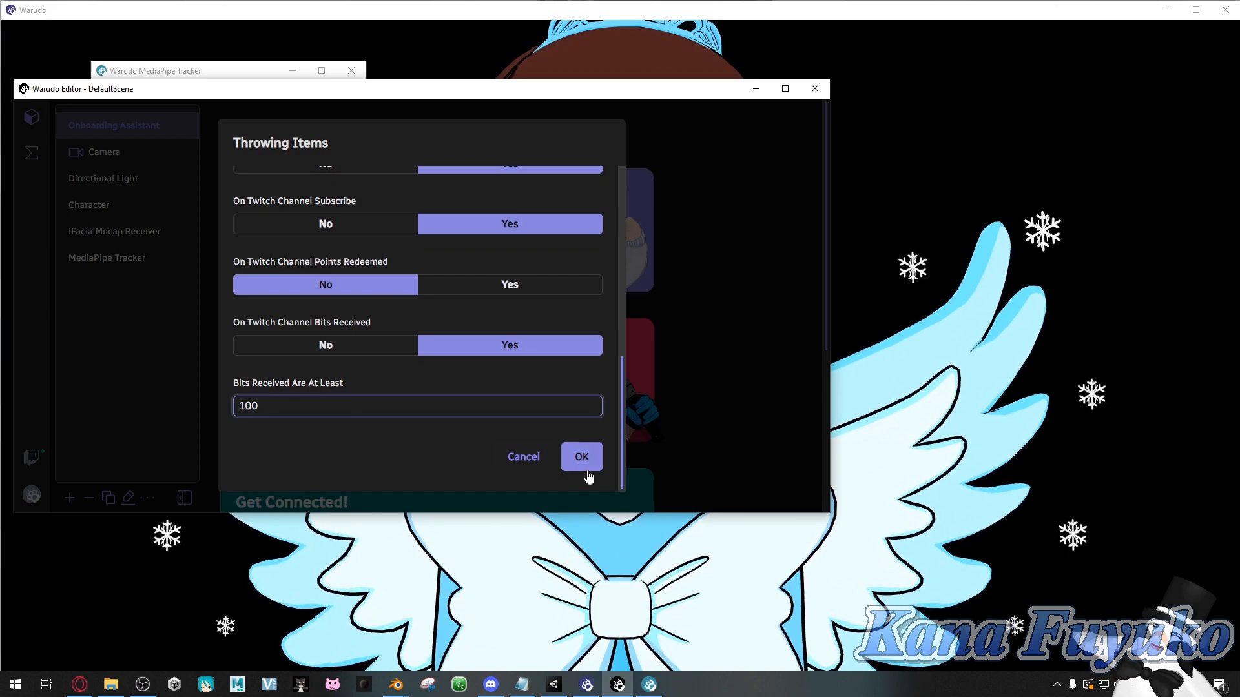
scroll(471, 312, "up", 10)
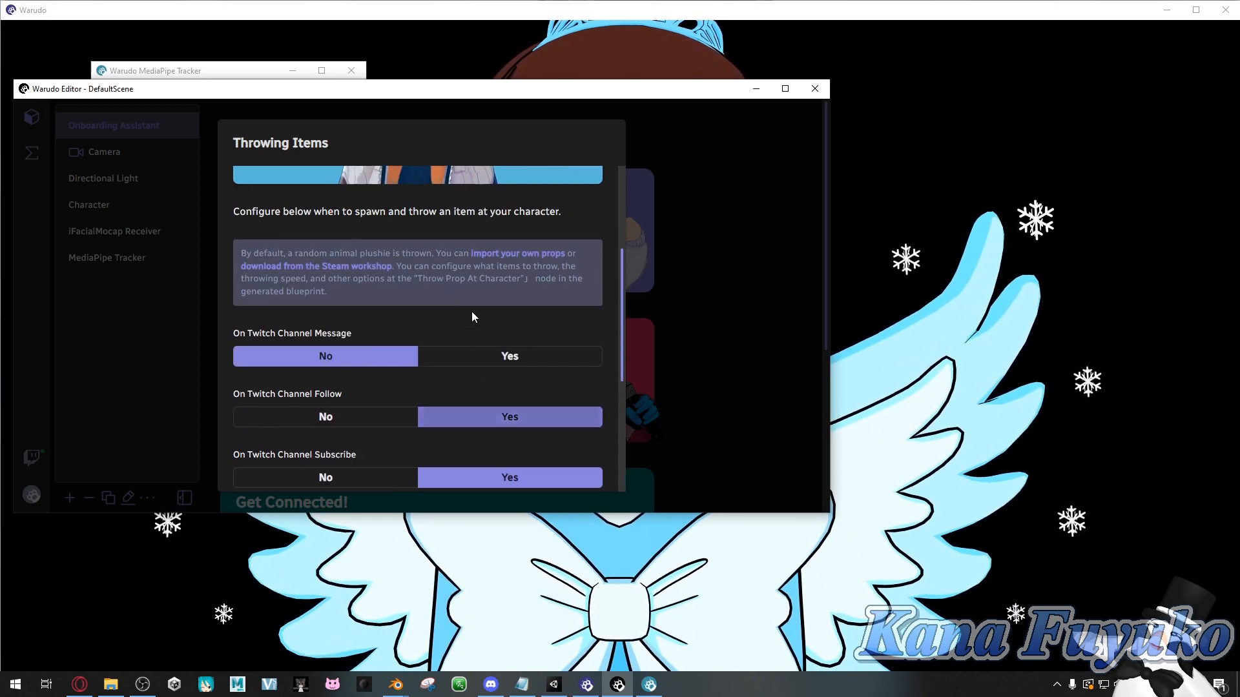
scroll(414, 413, "down", 12)
left_click(581, 459)
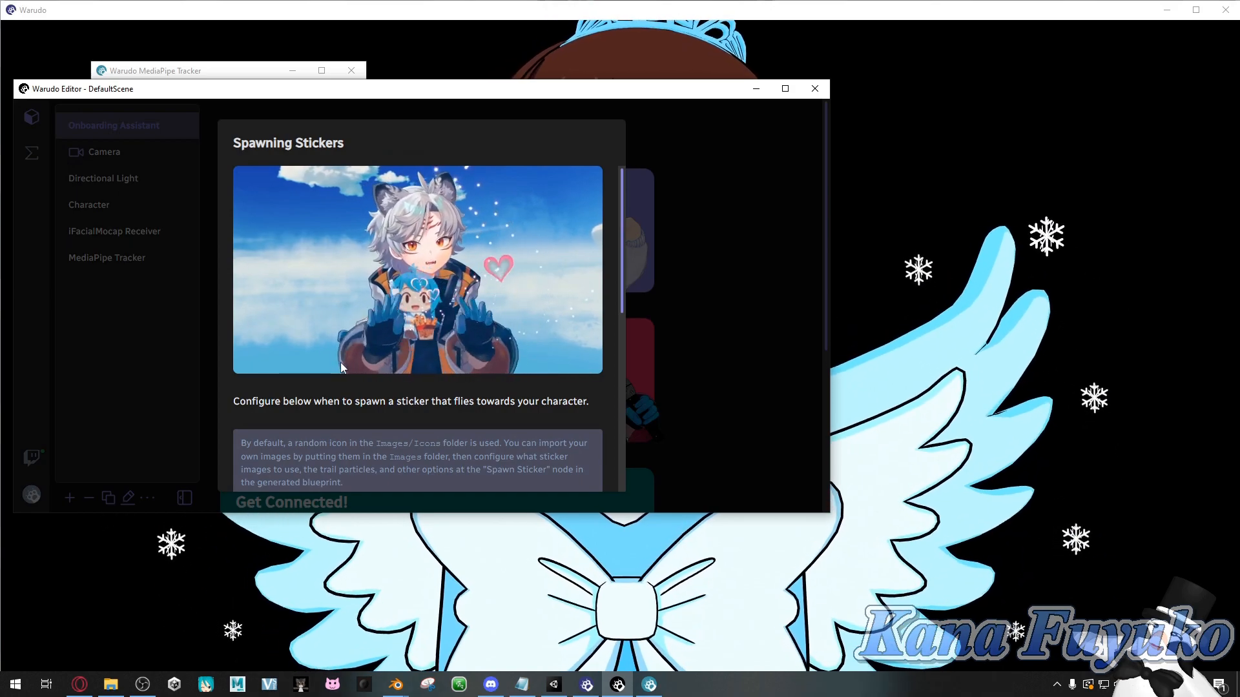
- For Spawning Stickers, set On Twitch Channel Follow to No and On Twitch Channel Subscribe to Yes
scroll(339, 317, "down", 3)
scroll(340, 279, "down", 5)
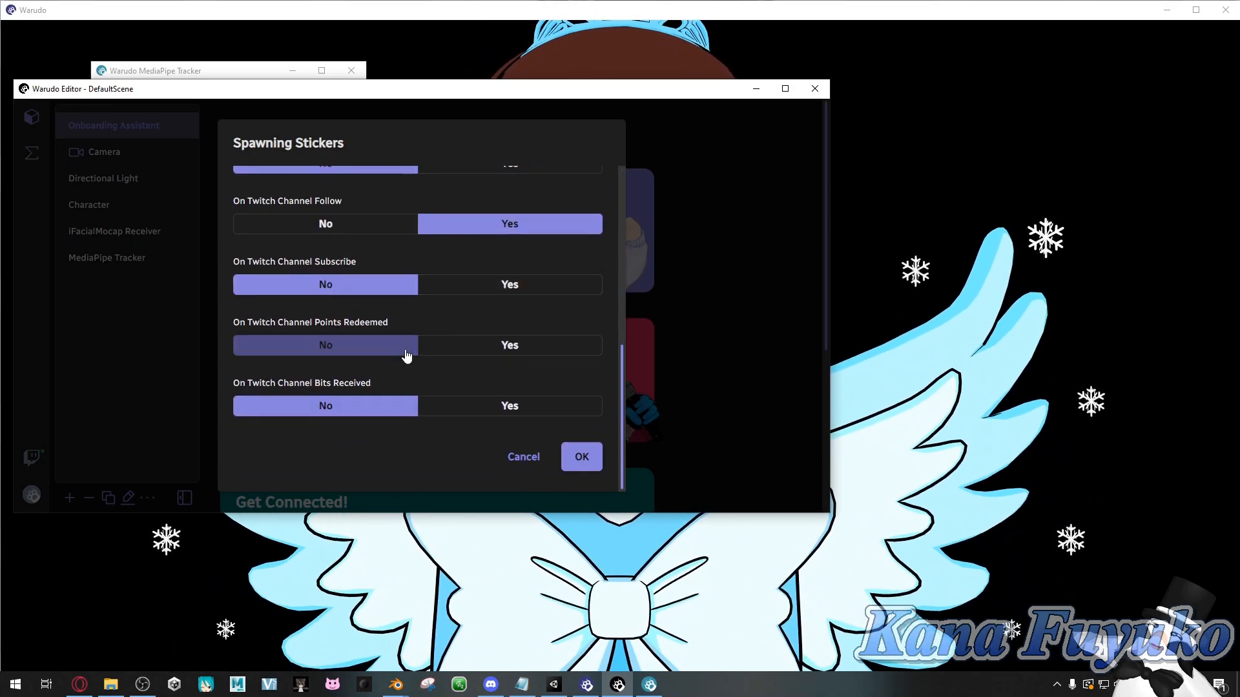
left_click(405, 352)
scroll(407, 352, "up", 2)
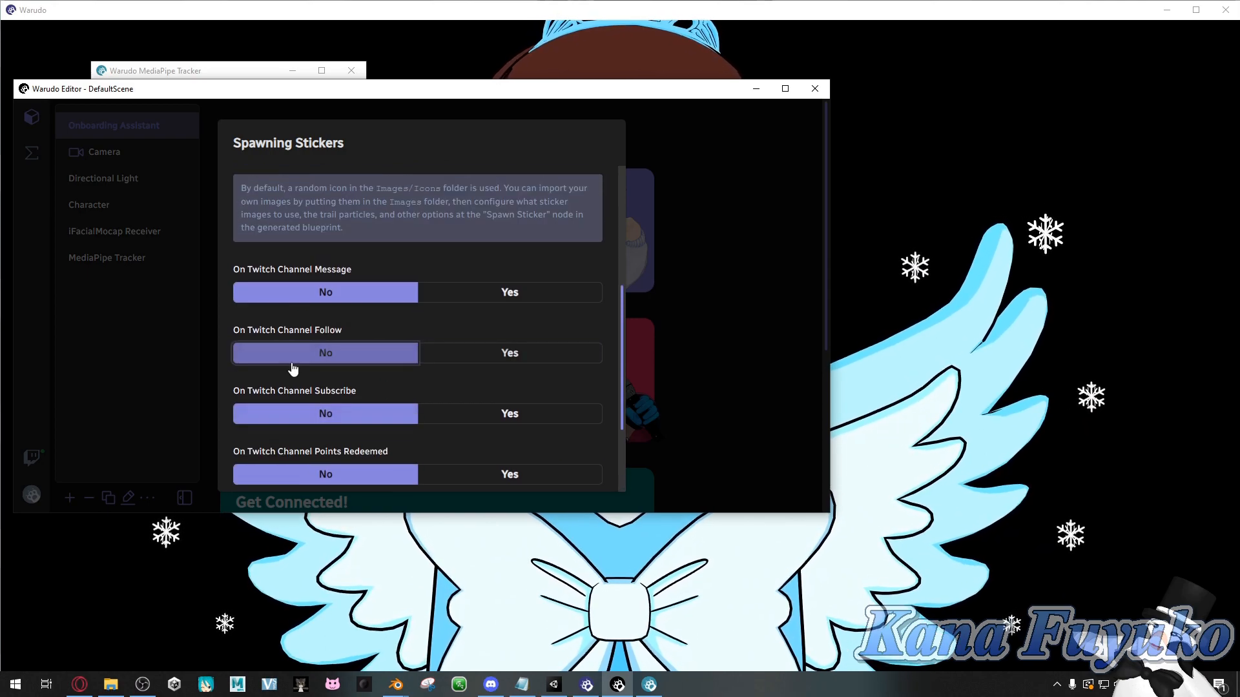
scroll(476, 425, "down", 3)
scroll(452, 375, "up", 8)
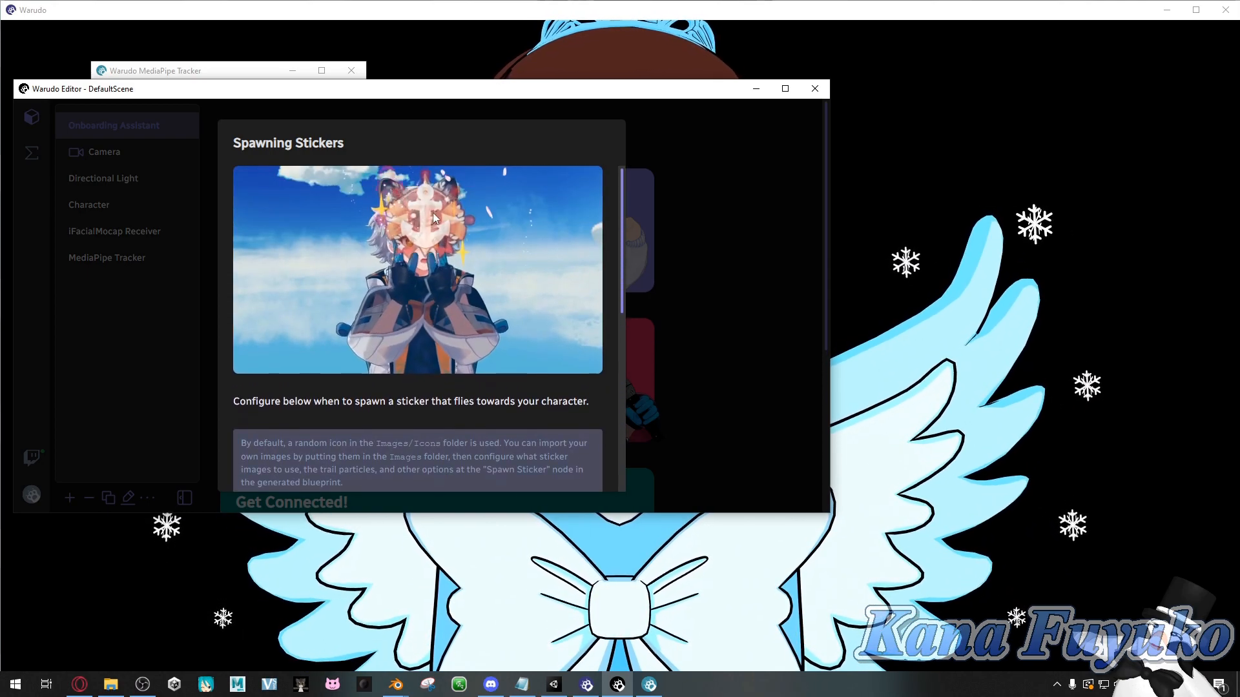
scroll(444, 258, "down", 5)
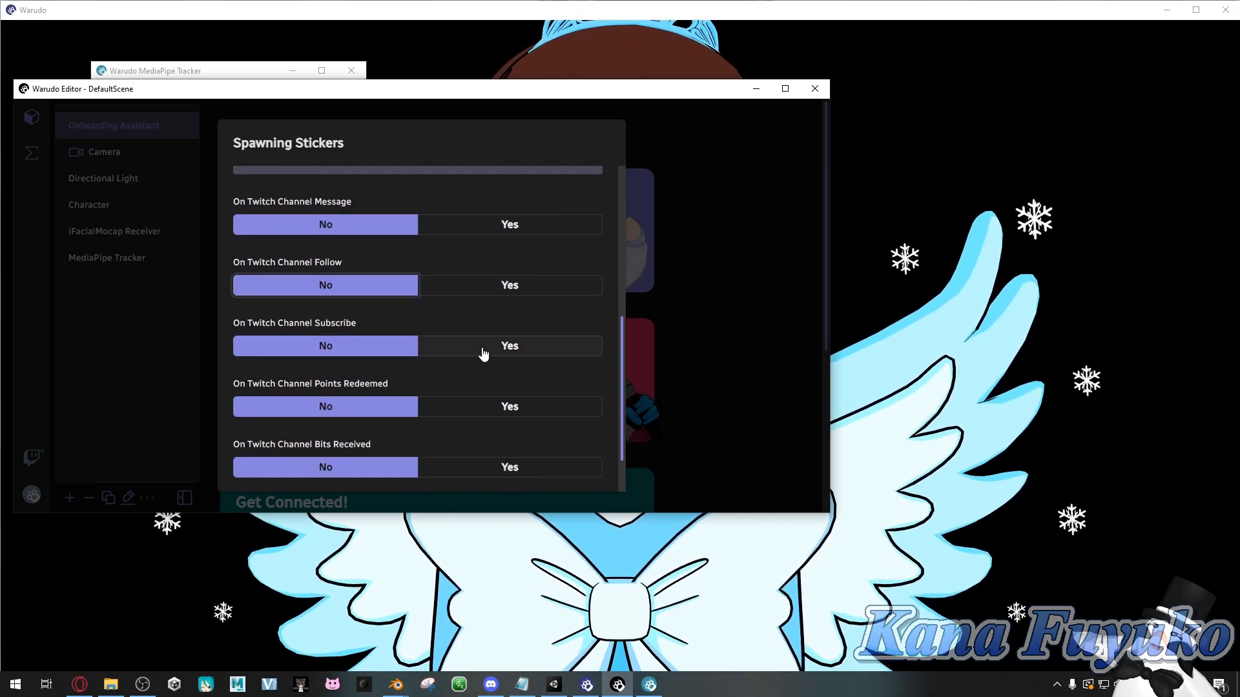
left_click(463, 356)
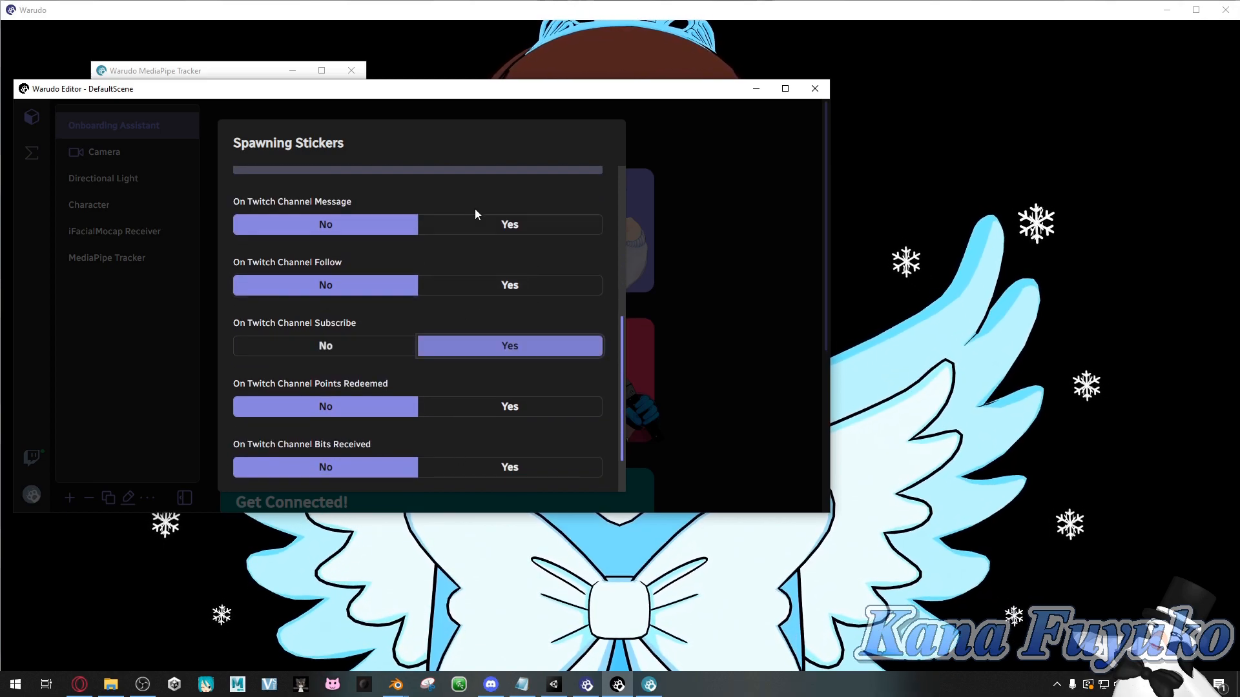
- Set On Twitch Channel Message to Yes with the chat text "!sticker" and confirm the Spawning Stickers settings
left_click(472, 228)
scroll(338, 302, "up", 2)
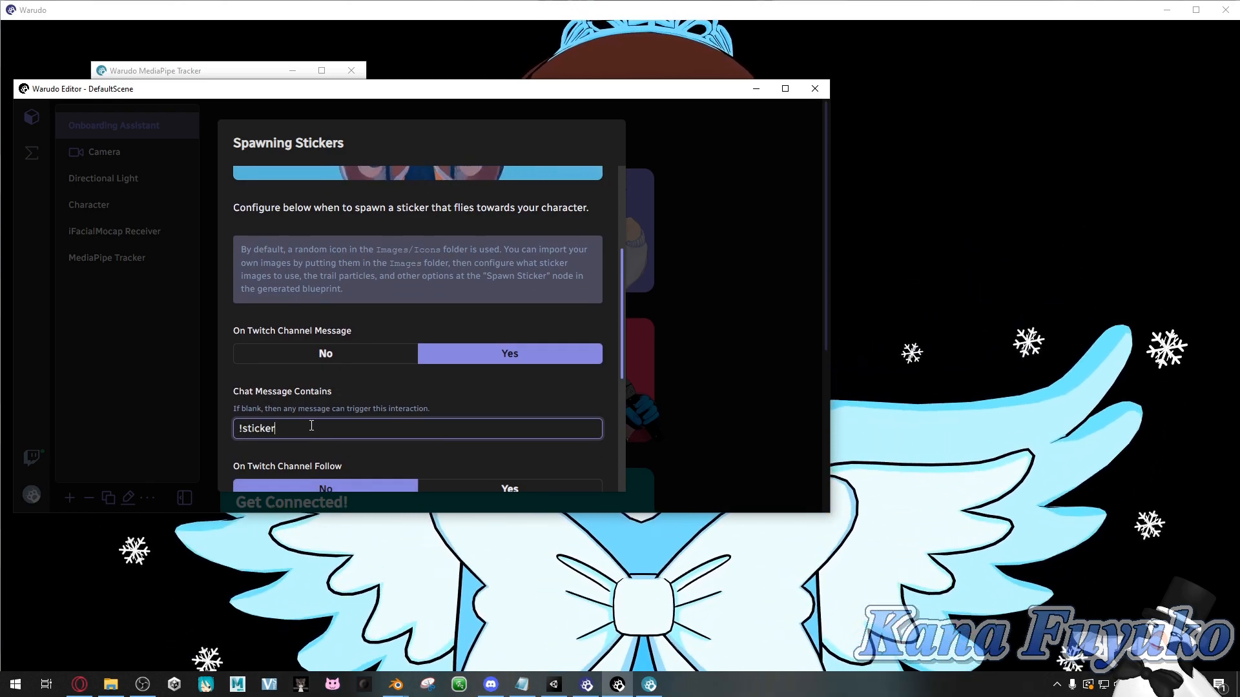
left_click(377, 377)
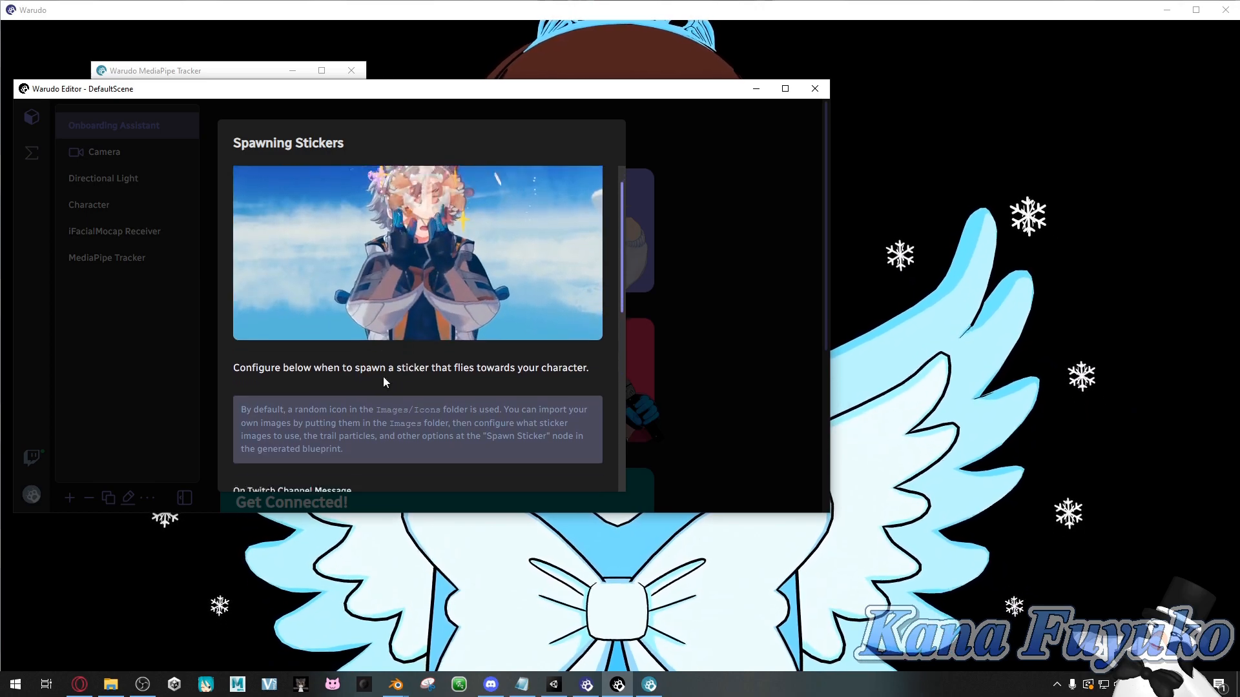
scroll(413, 303, "up", 2)
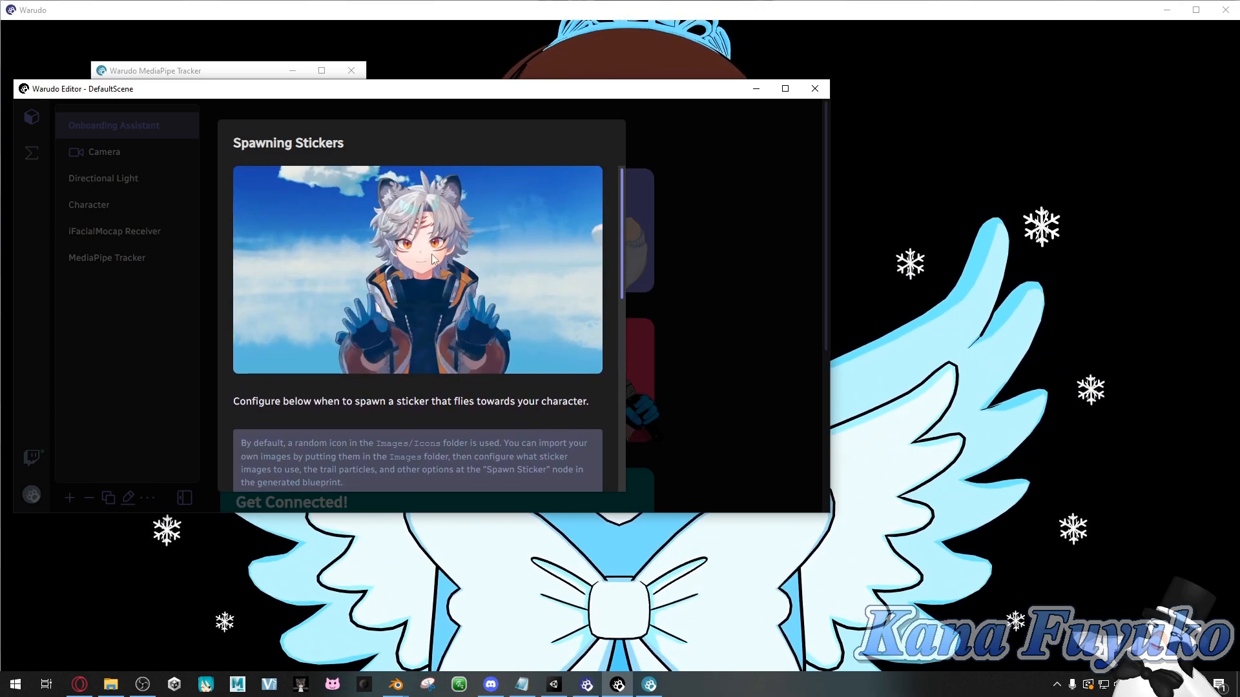
scroll(361, 355, "down", 2)
scroll(362, 387, "down", 3)
scroll(382, 335, "up", 4)
scroll(382, 304, "down", 5)
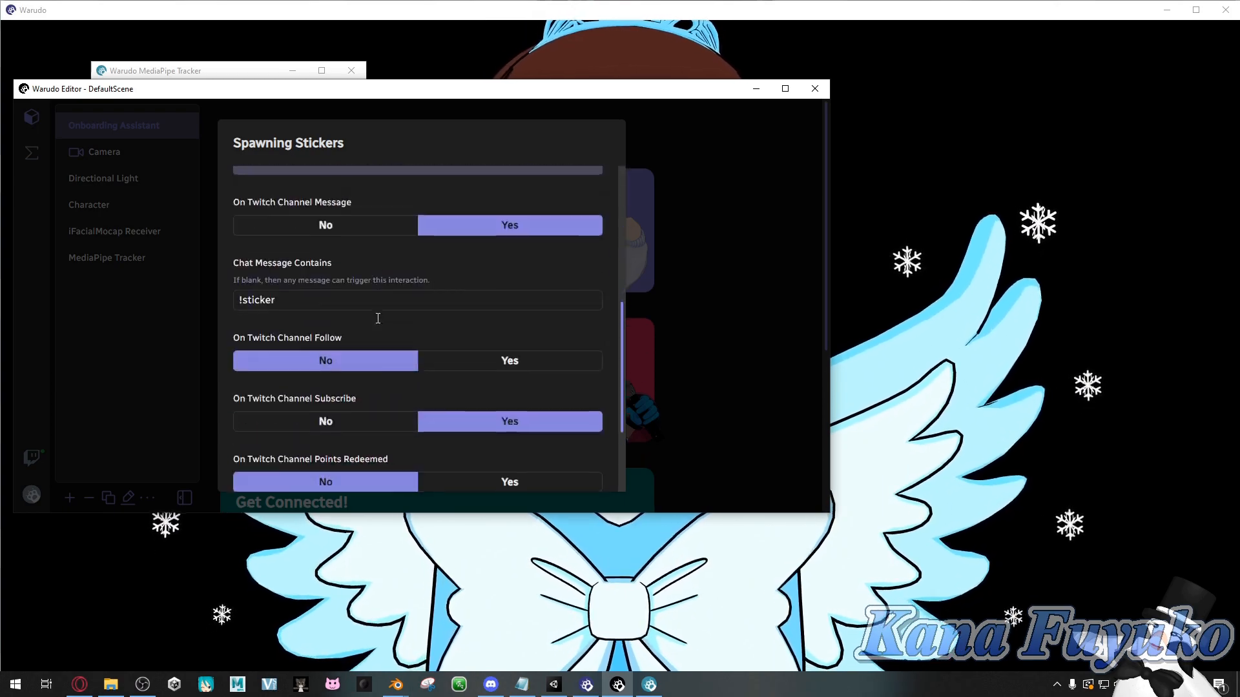
left_click(582, 457)
- Accept the Launching Liquid settings with channel points redemption on and the reward title "Water", and finish the interactions setup
scroll(350, 365, "down", 2)
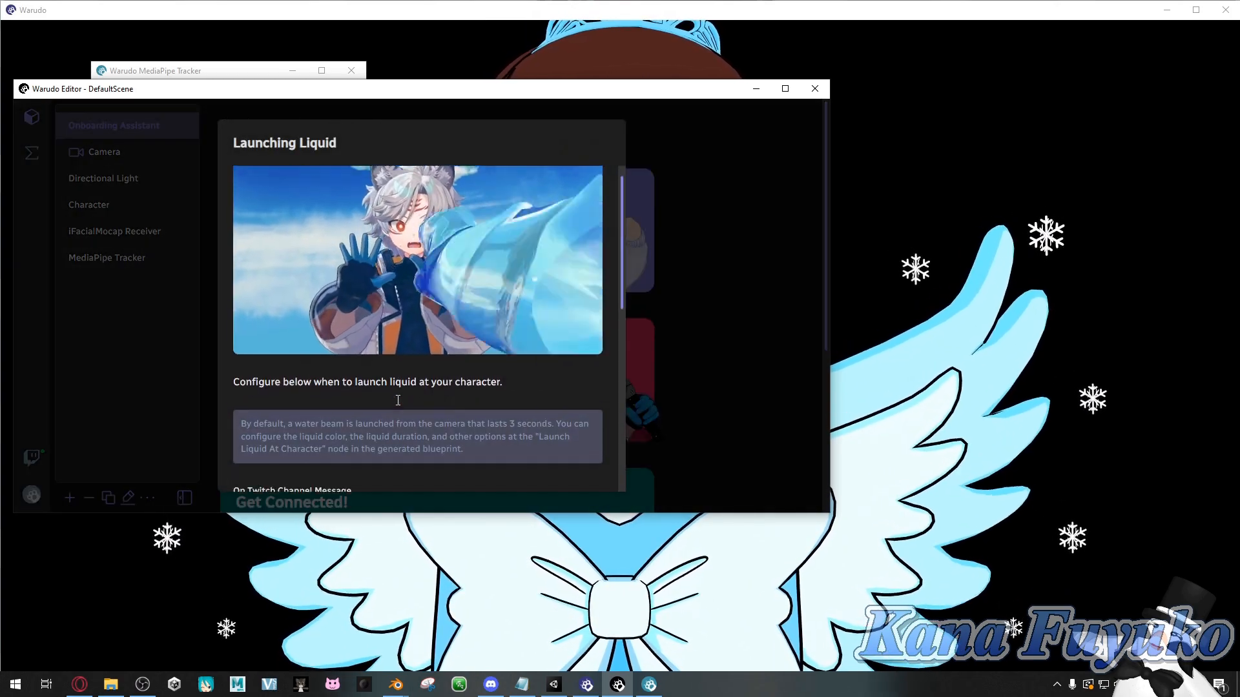
scroll(379, 328, "up", 2)
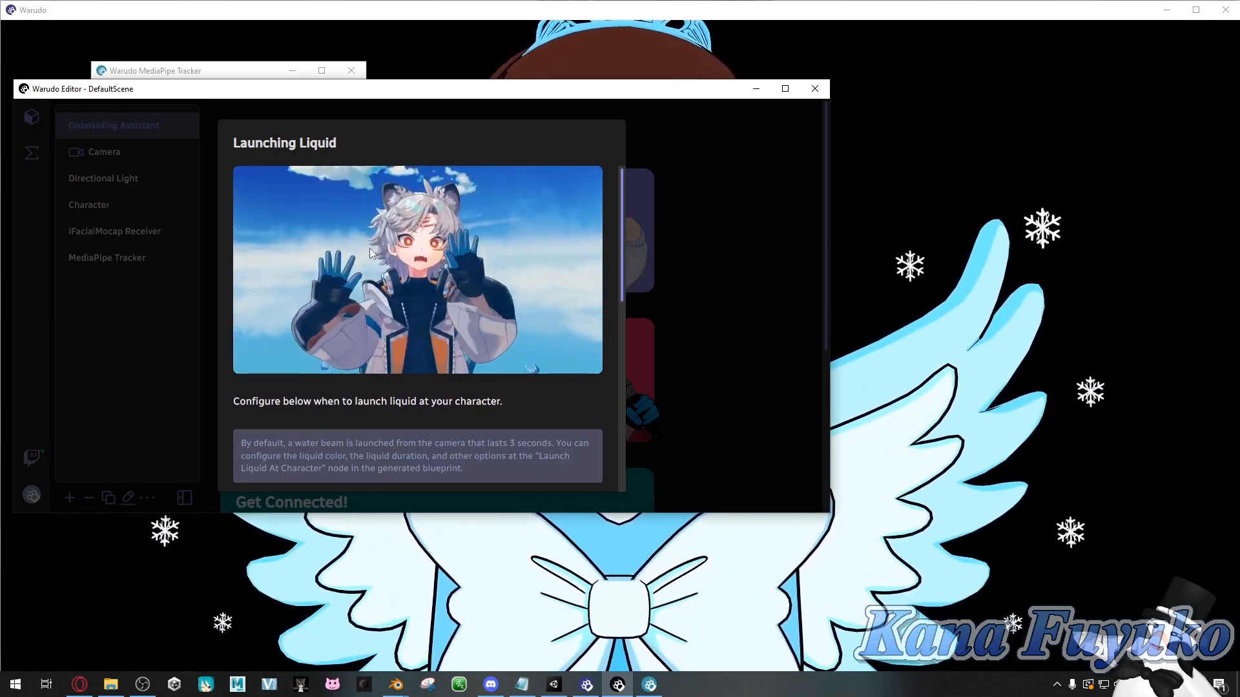
scroll(369, 255, "down", 2)
scroll(370, 259, "down", 3)
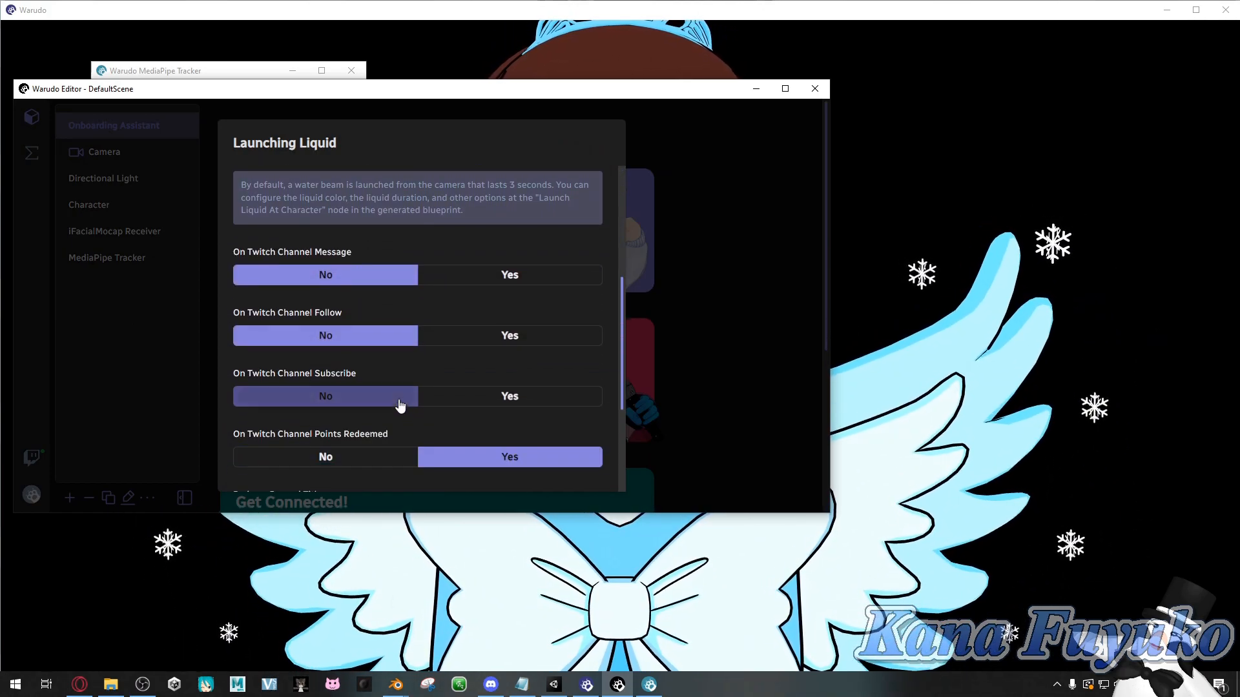
scroll(303, 394, "down", 2)
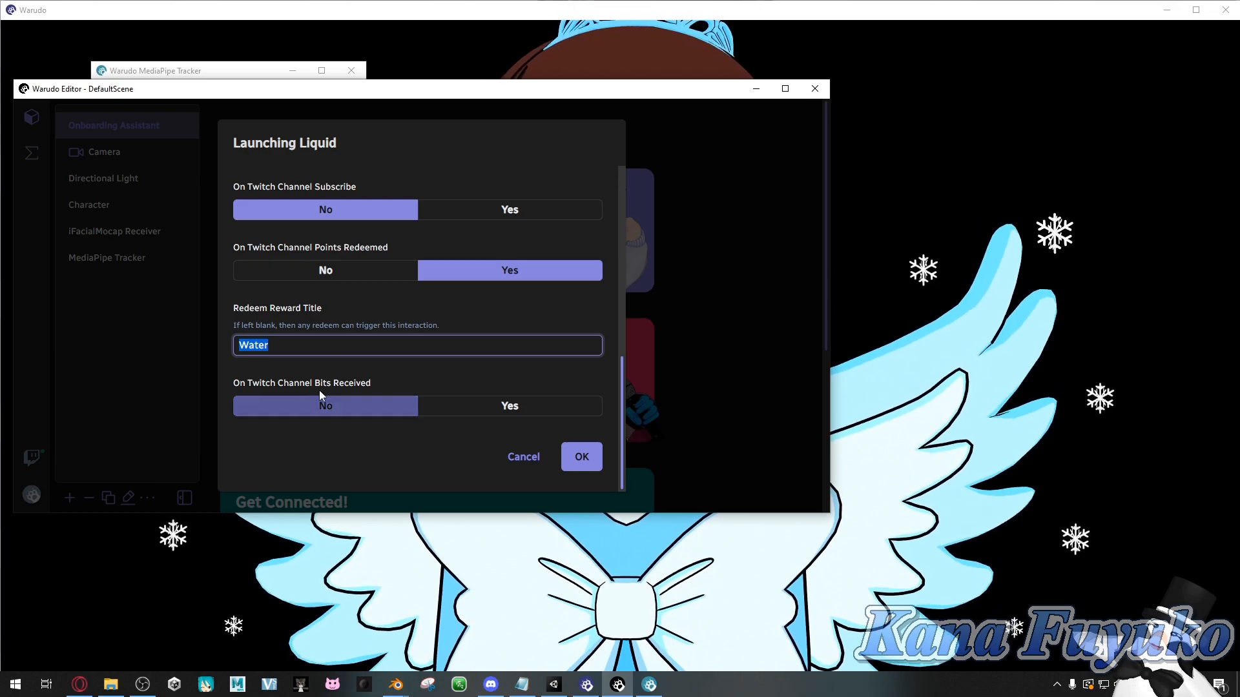
left_click(356, 313)
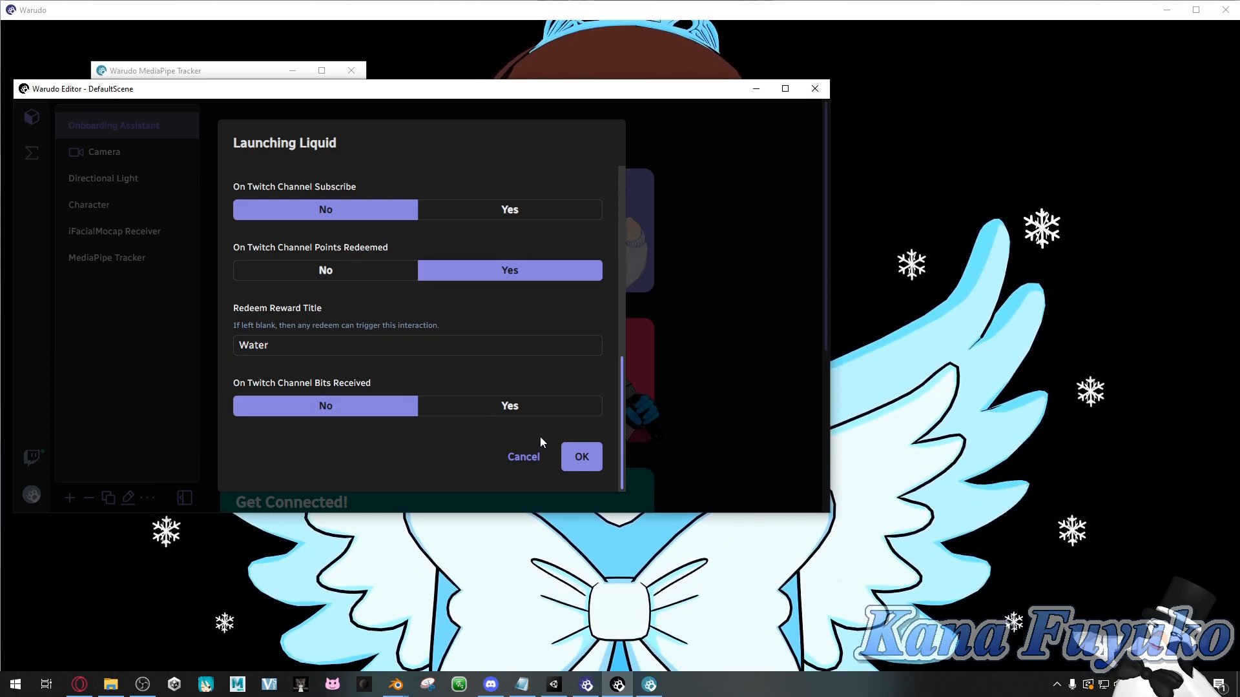
left_click(583, 457)
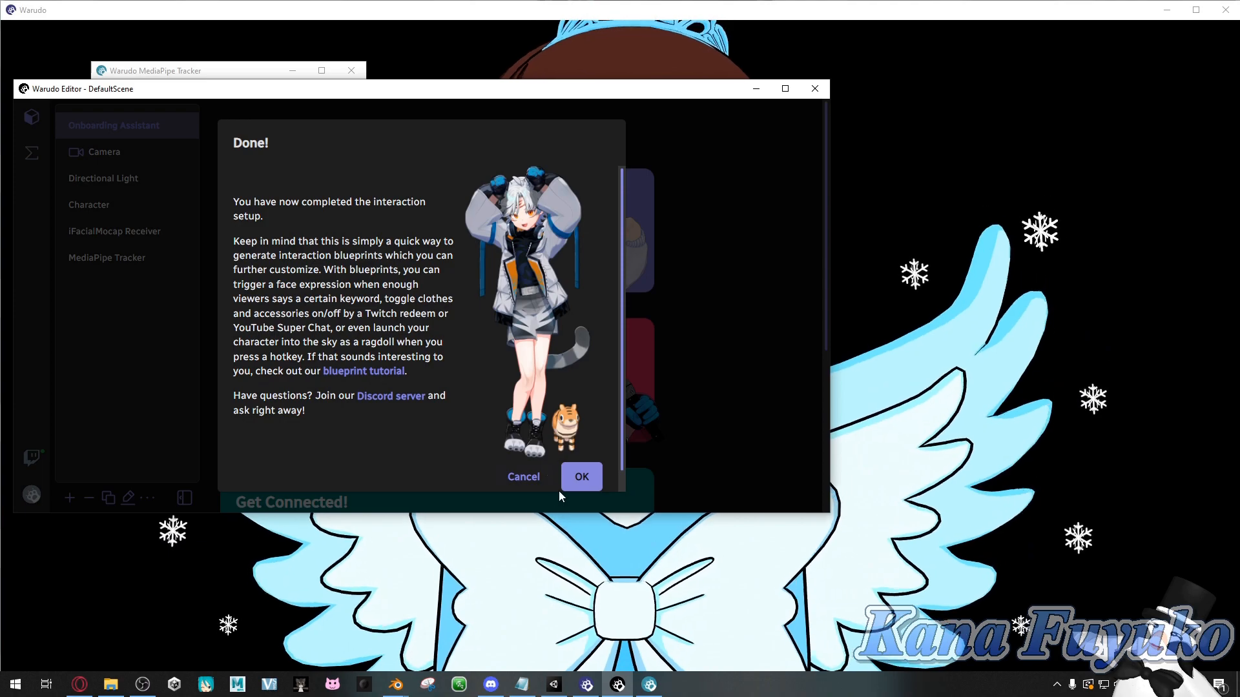
scroll(559, 420, "down", 1)
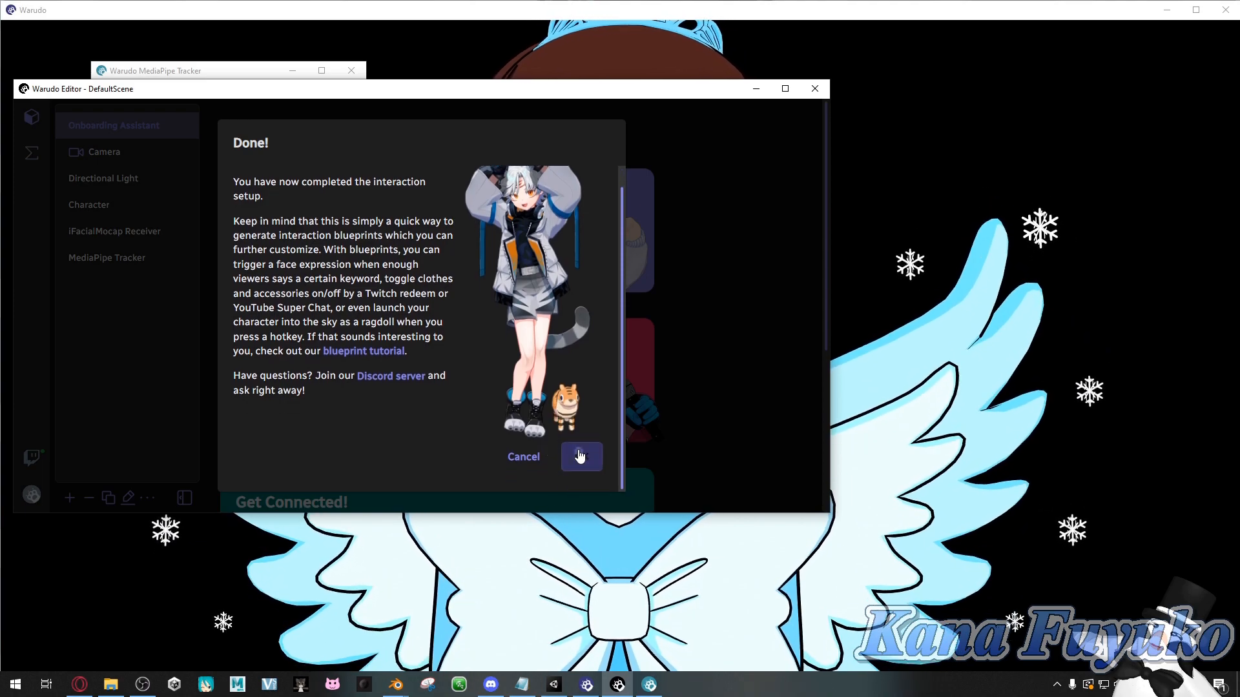
left_click(580, 457)
- Open the Face Tracking - iFacialMocap blueprint and examine its node graph
left_click_drag(388, 95, 420, 68)
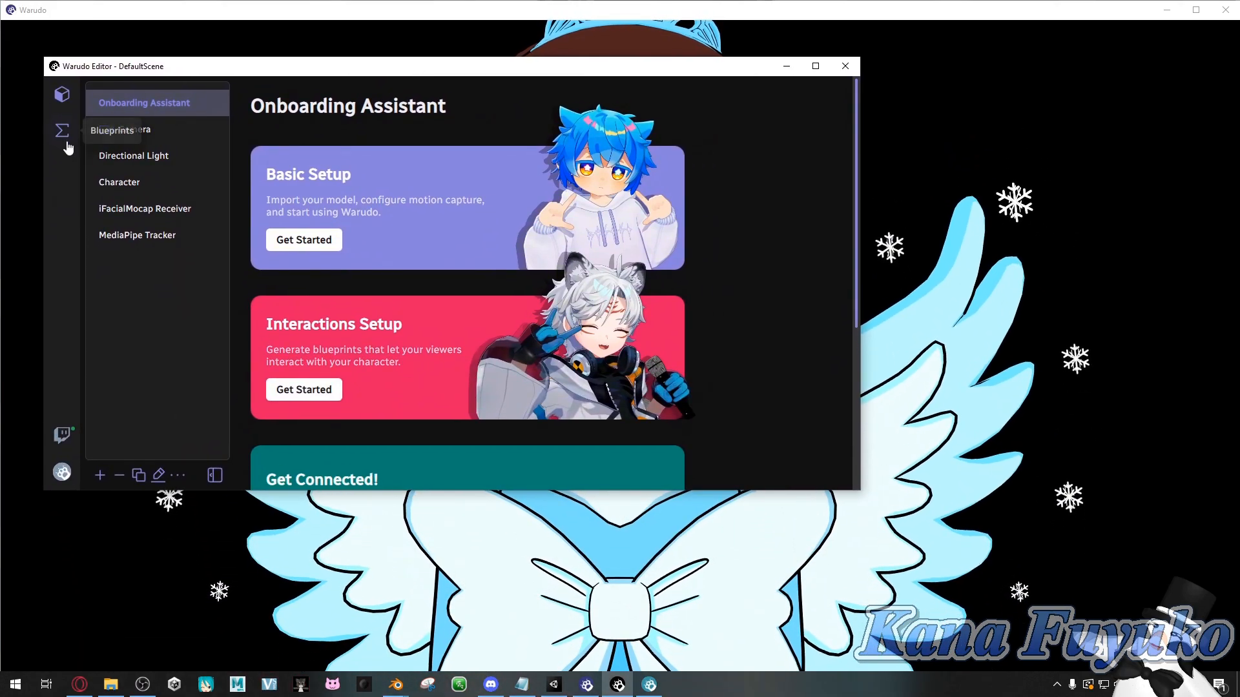
left_click(63, 136)
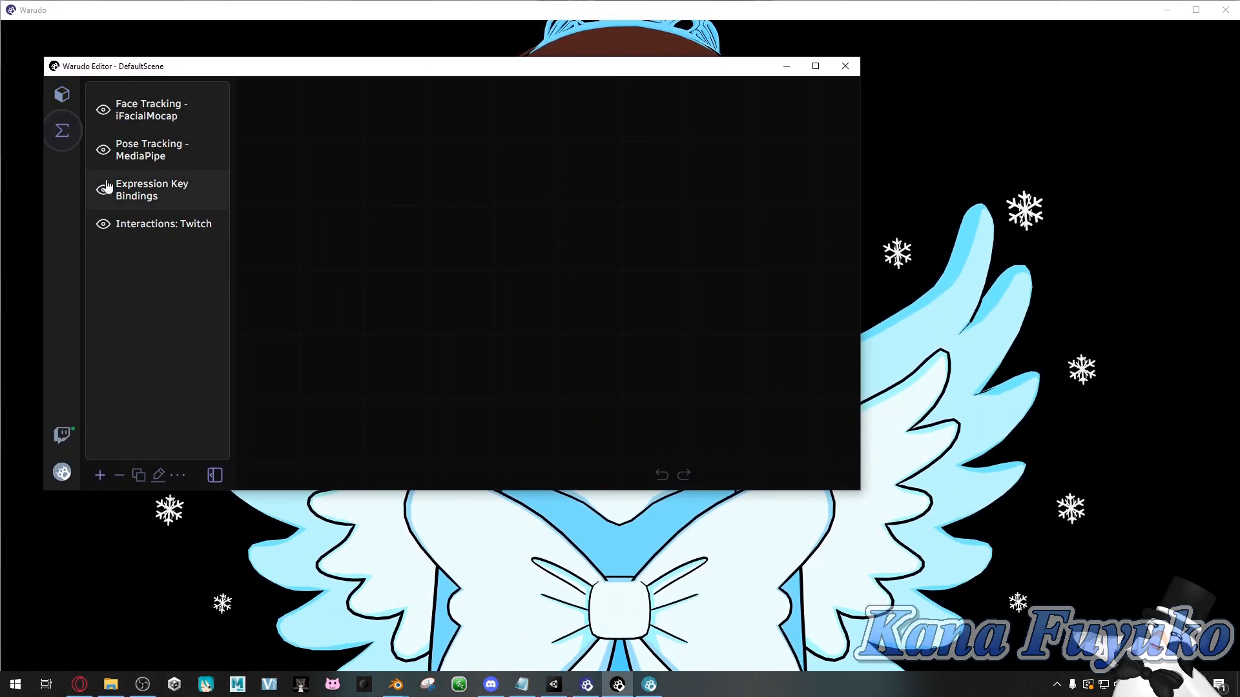
left_click(141, 112)
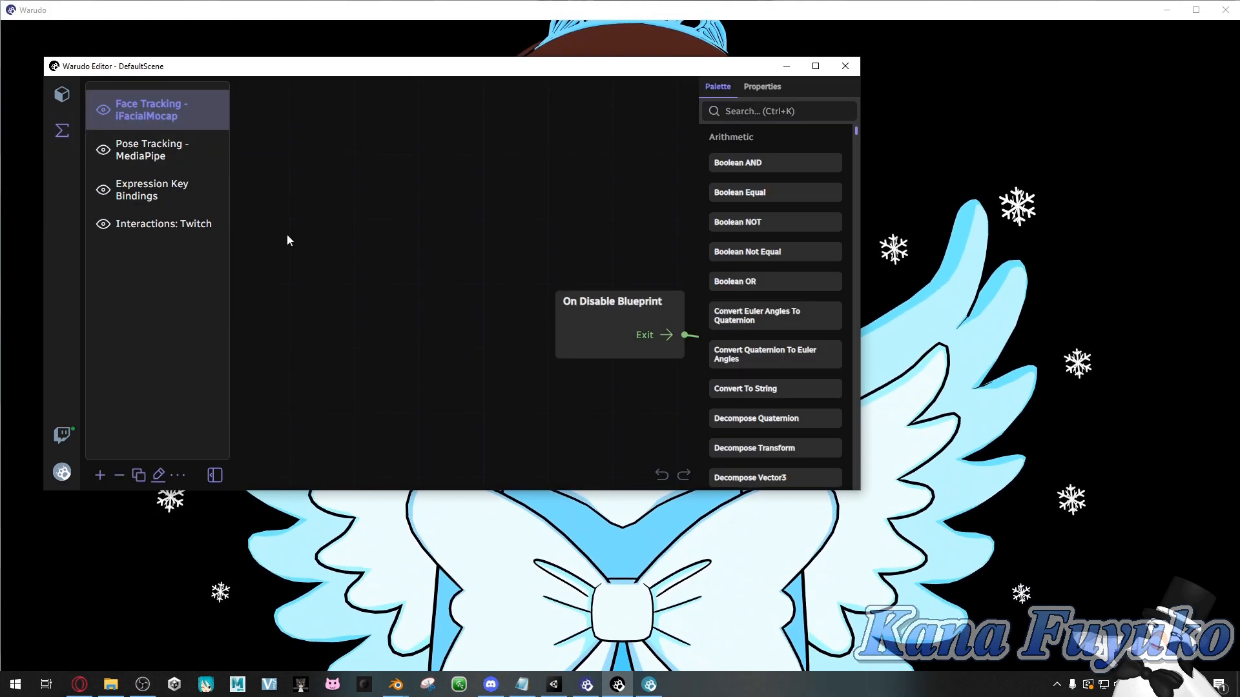
left_click_drag(512, 67, 474, 181)
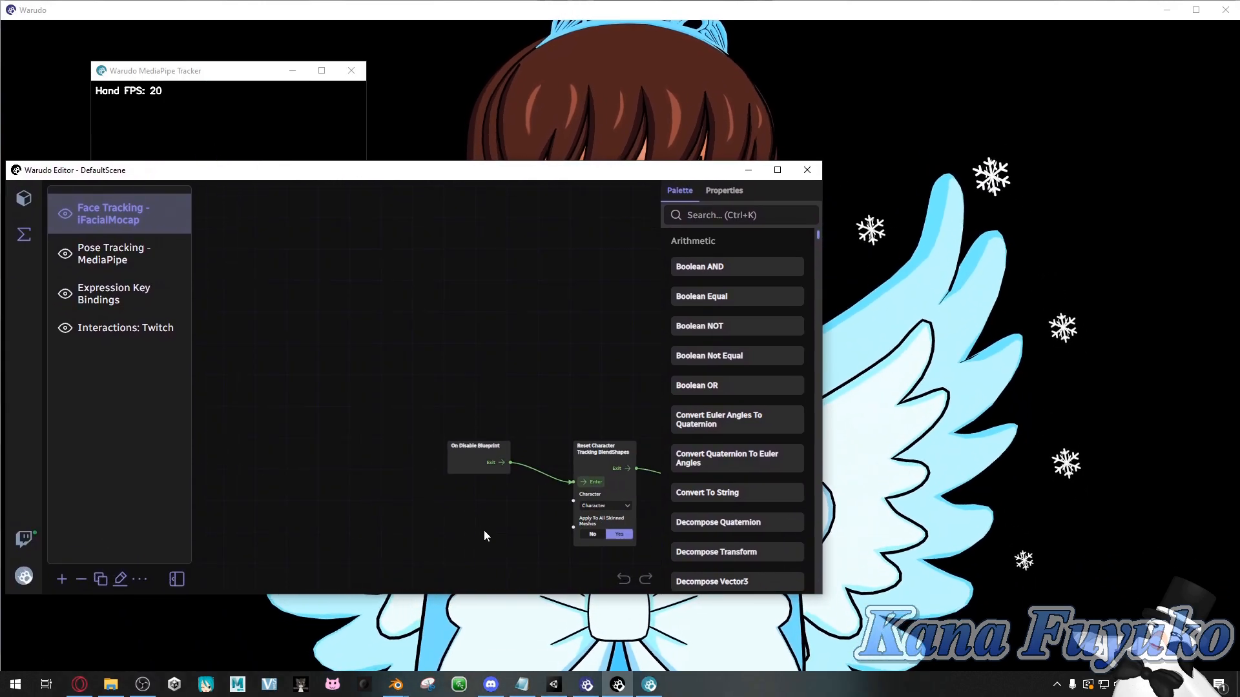
scroll(475, 322, "down", 5)
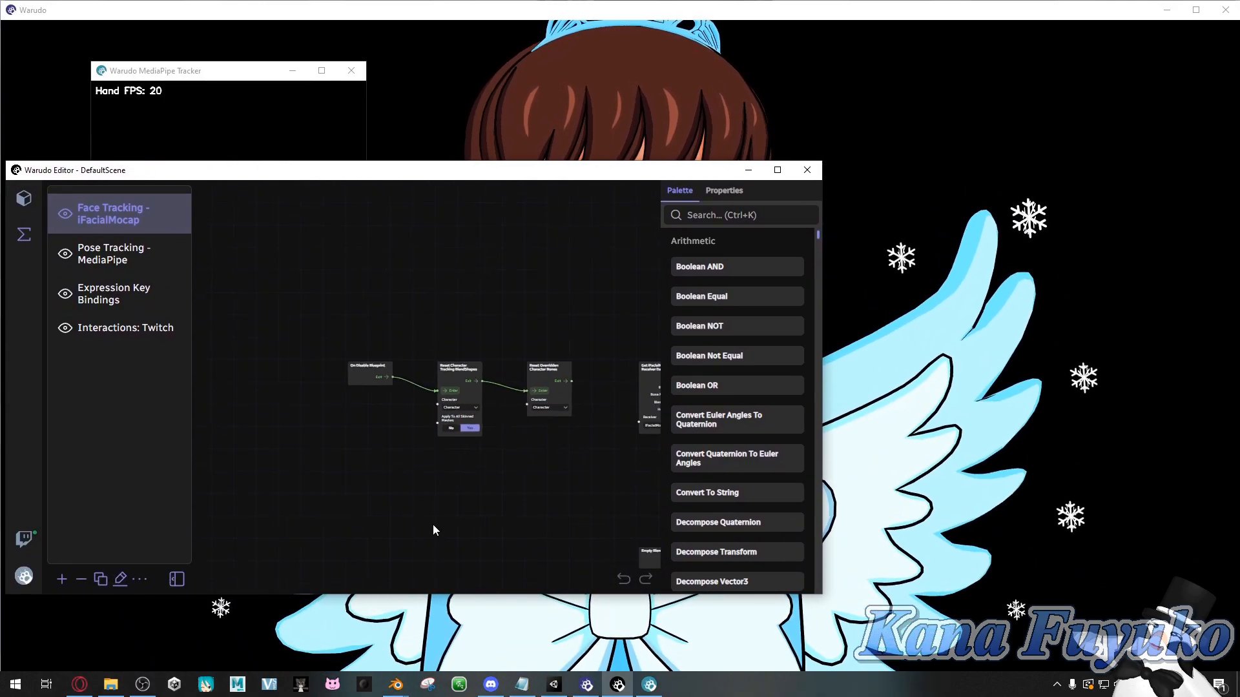
scroll(345, 374, "down", 5)
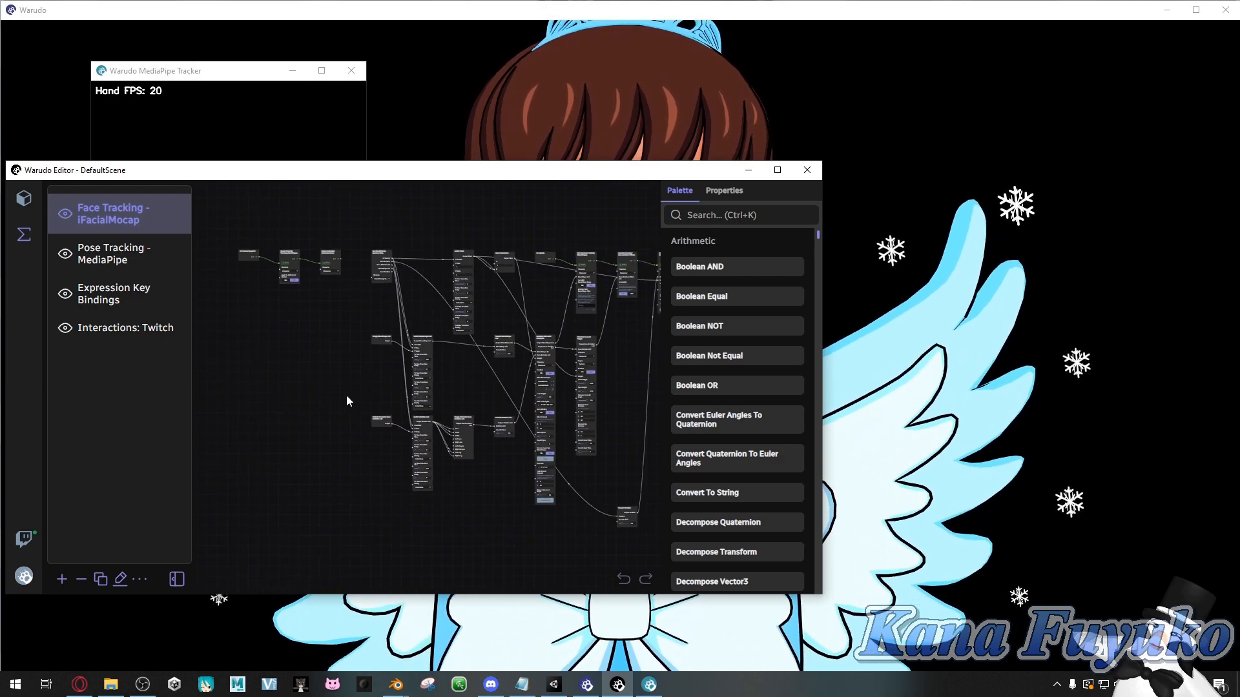
scroll(279, 350, "up", 5)
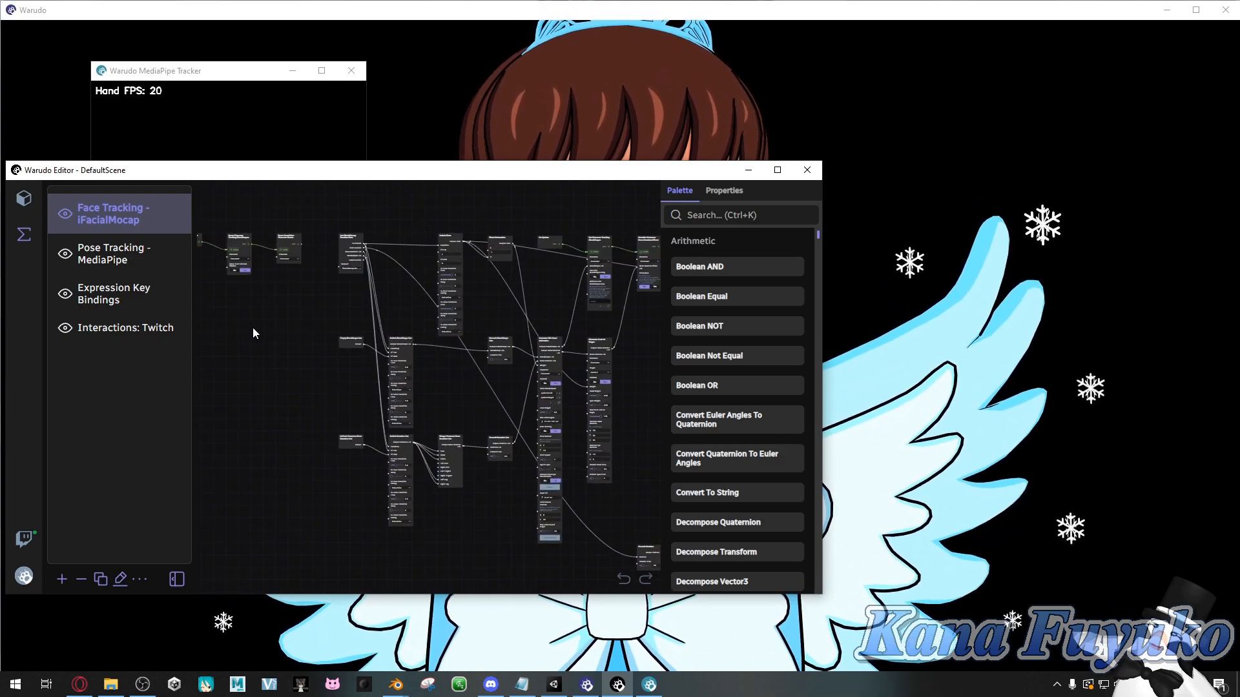
scroll(284, 413, "up", 4)
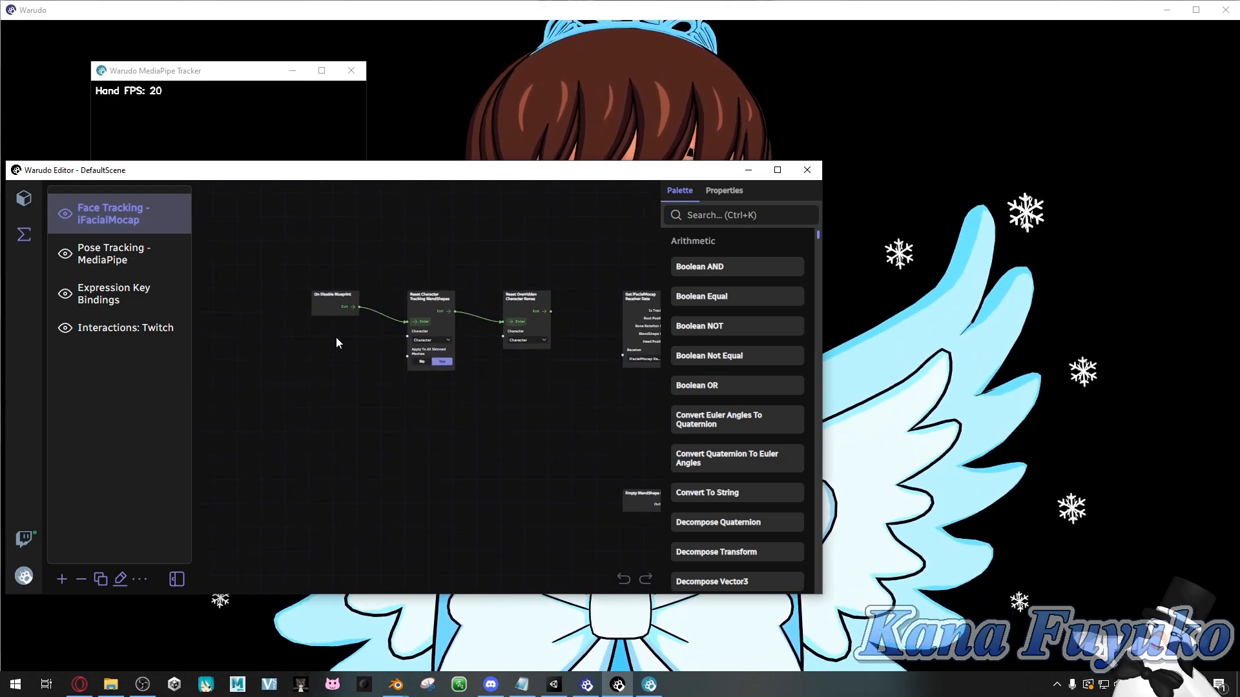
- Move the editor window below the character's face and enlarge the view of the Face Tracking - iFacialMocap nodes
left_click_drag(455, 174, 538, 310)
scroll(459, 416, "up", 3)
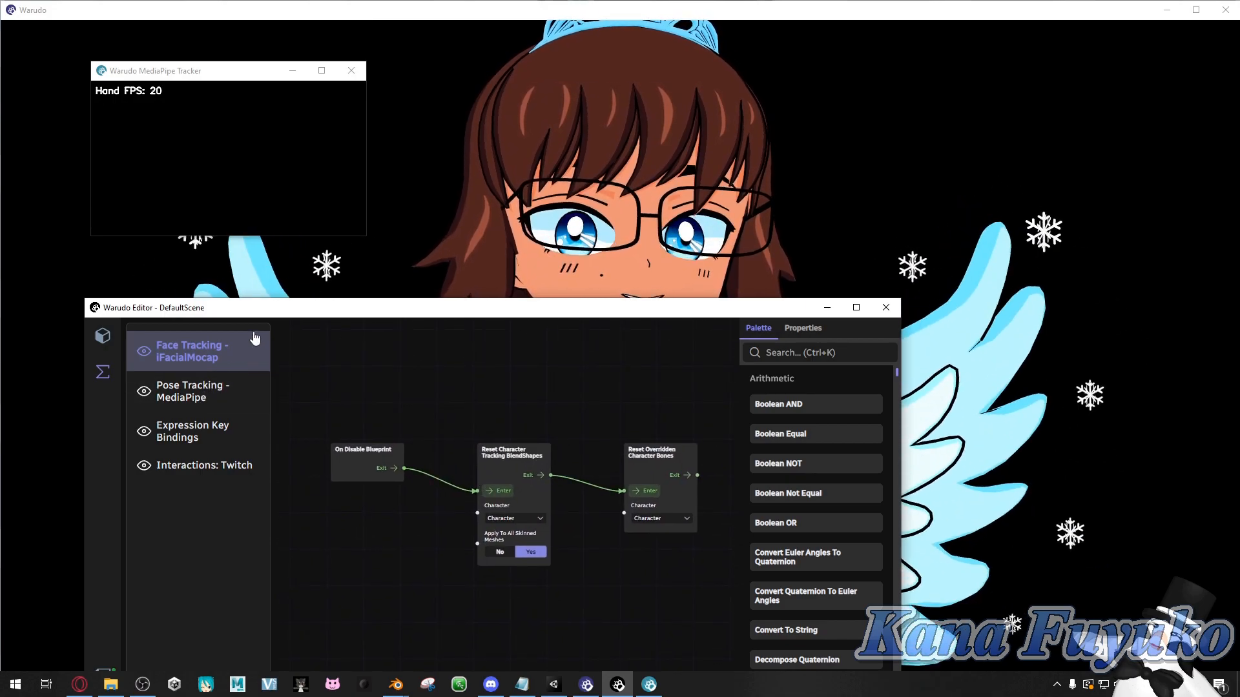
left_click_drag(266, 312, 307, 309)
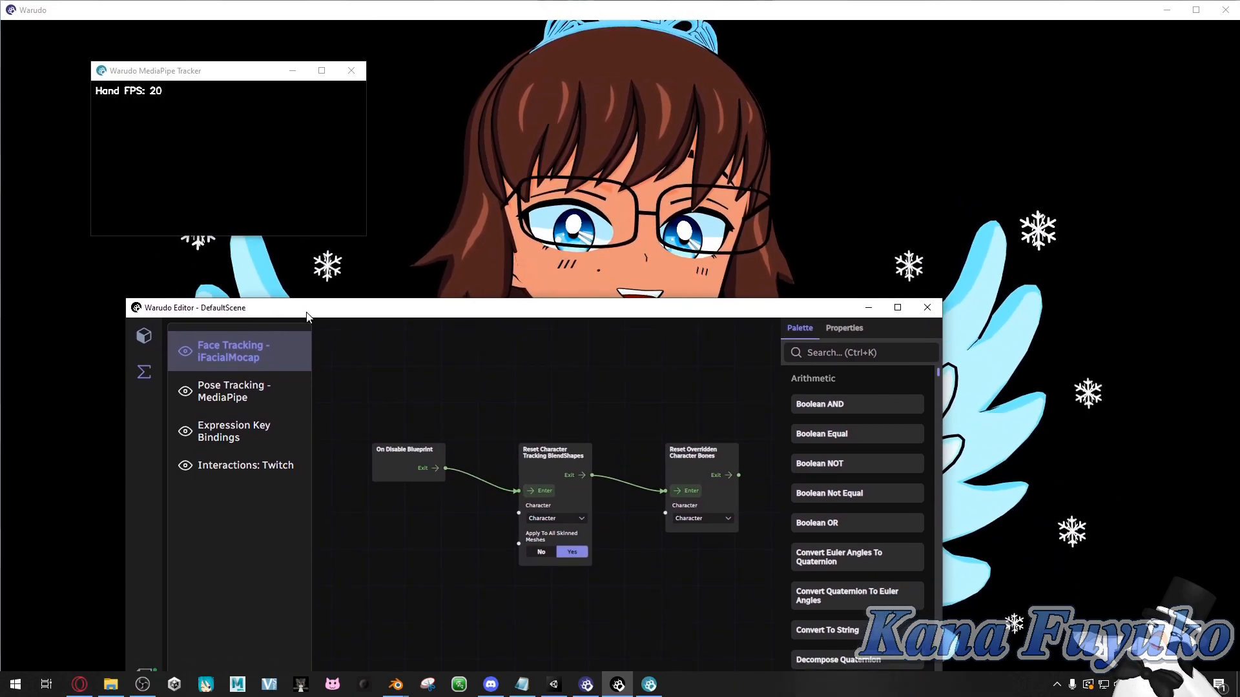
- Open the Pose Tracking - MediaPipe blueprint and examine its whole node graph
left_click(259, 391)
left_click_drag(342, 317, 301, 254)
scroll(398, 464, "down", 5)
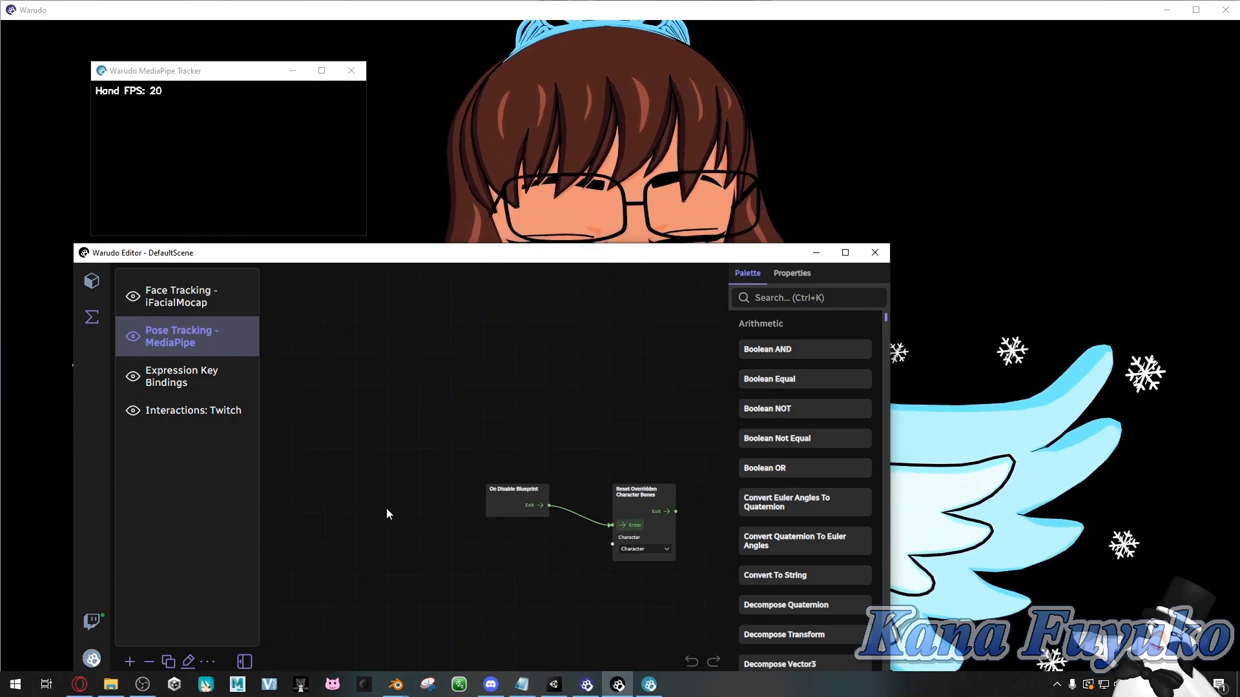
scroll(389, 505, "down", 3)
middle_click_drag(548, 456, 449, 381)
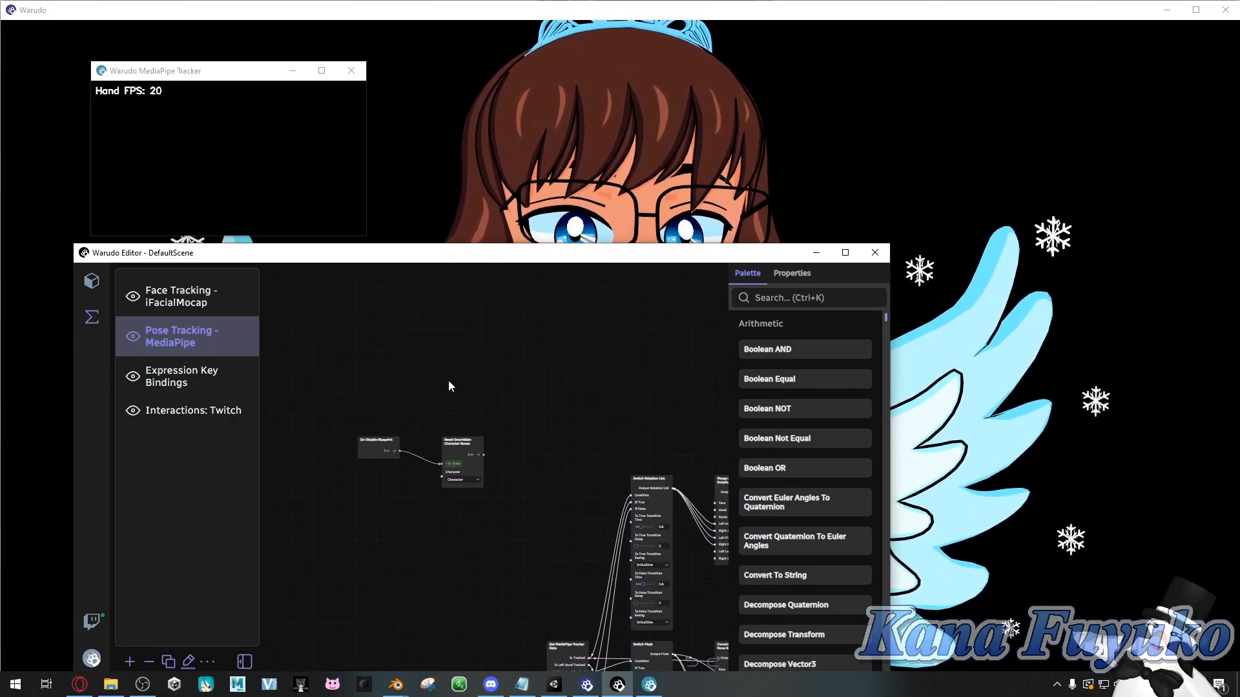
scroll(424, 463, "down", 3)
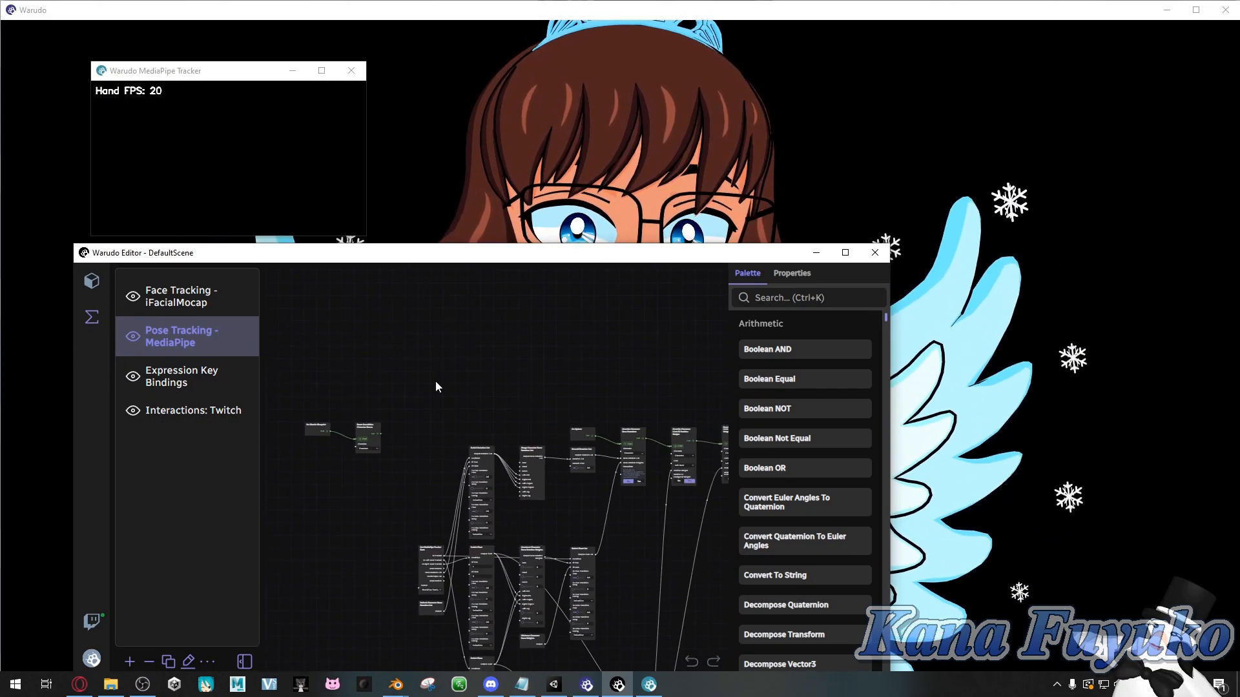
scroll(435, 387, "down", 1)
middle_click_drag(410, 436, 377, 351)
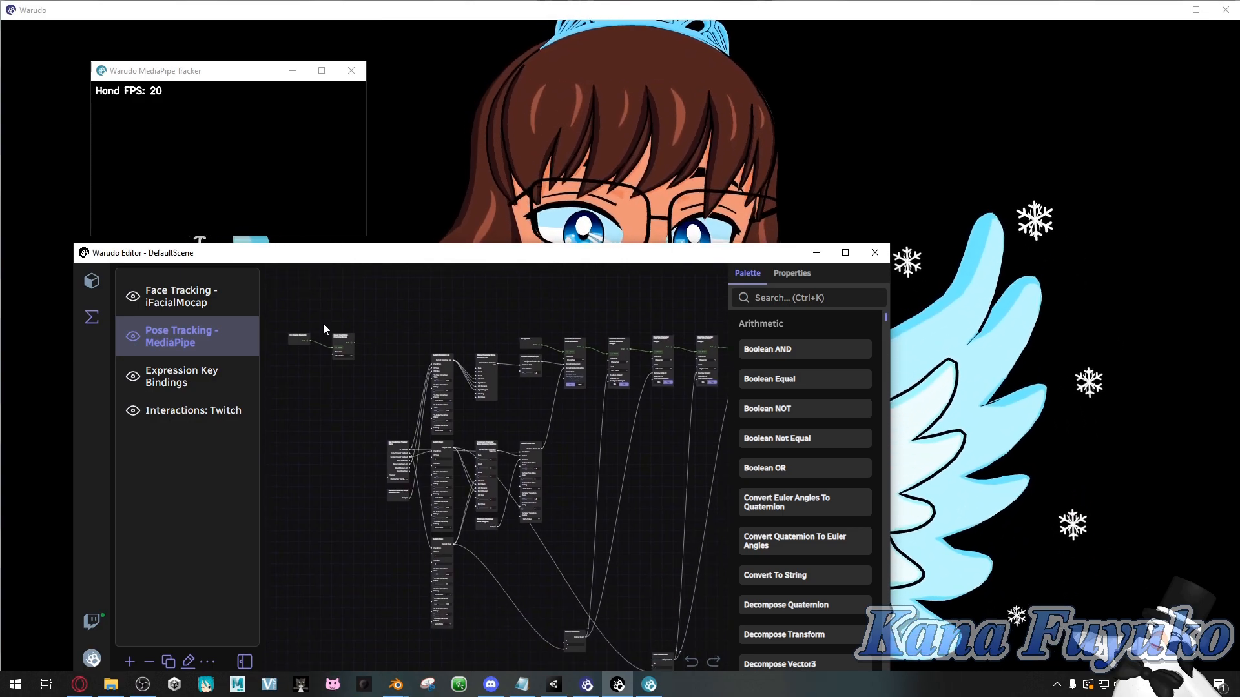
- Open the Expression Key Bindings blueprint and examine its Exit All Character Expressions node
left_click(209, 381)
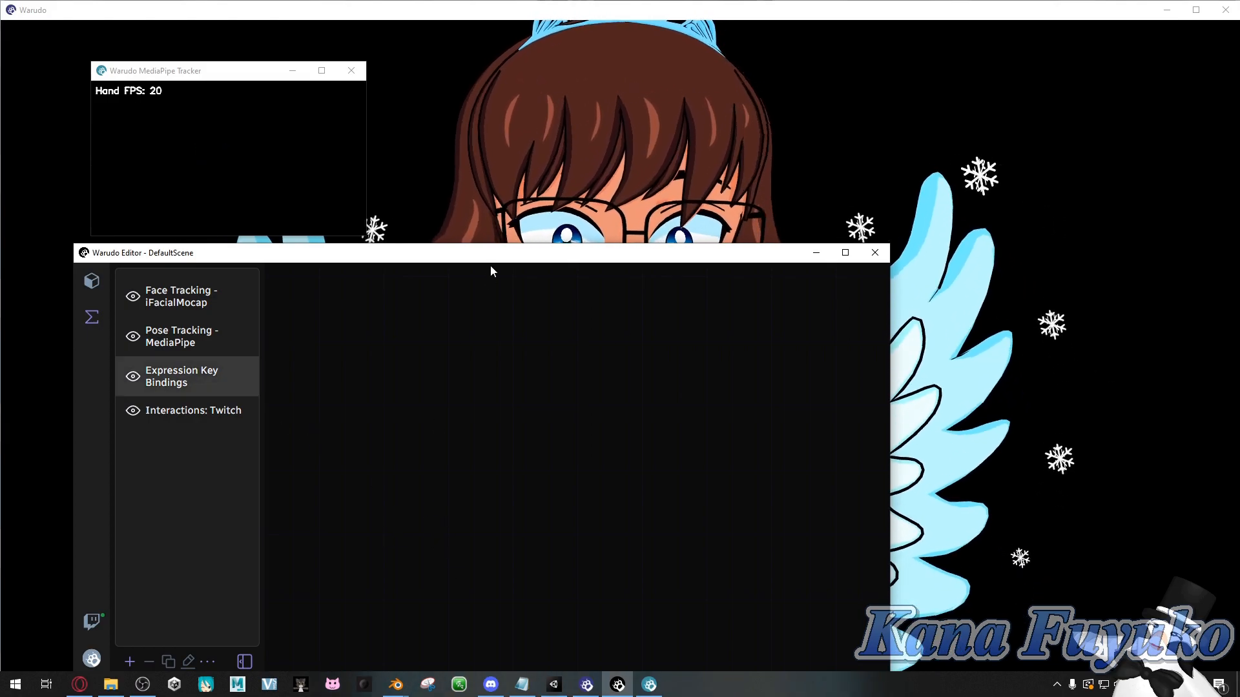
left_click(166, 383)
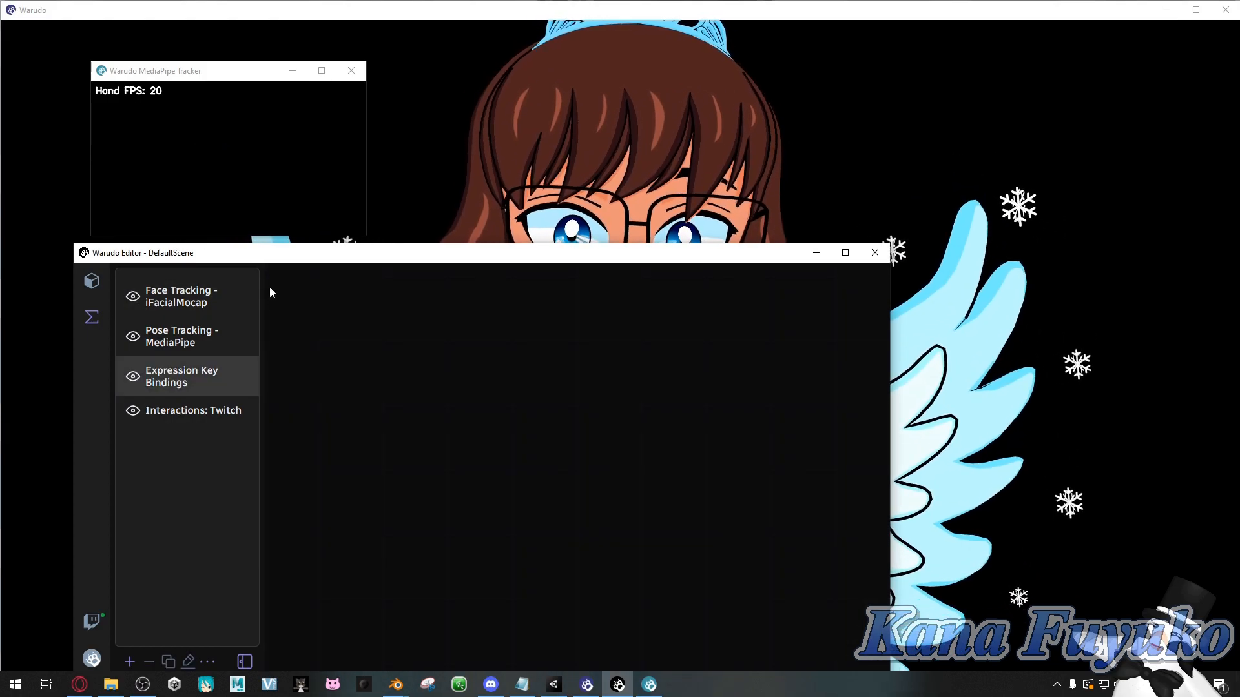
left_click_drag(322, 259, 316, 113)
scroll(400, 338, "down", 5)
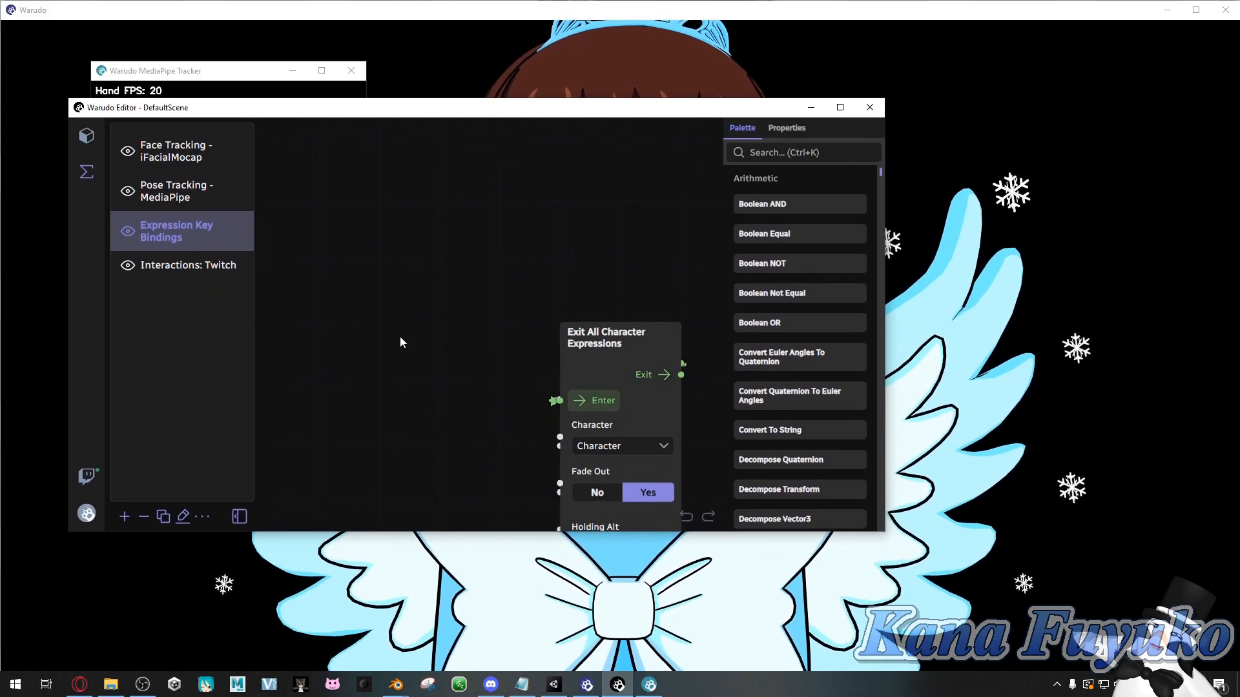
scroll(400, 404, "down", 2)
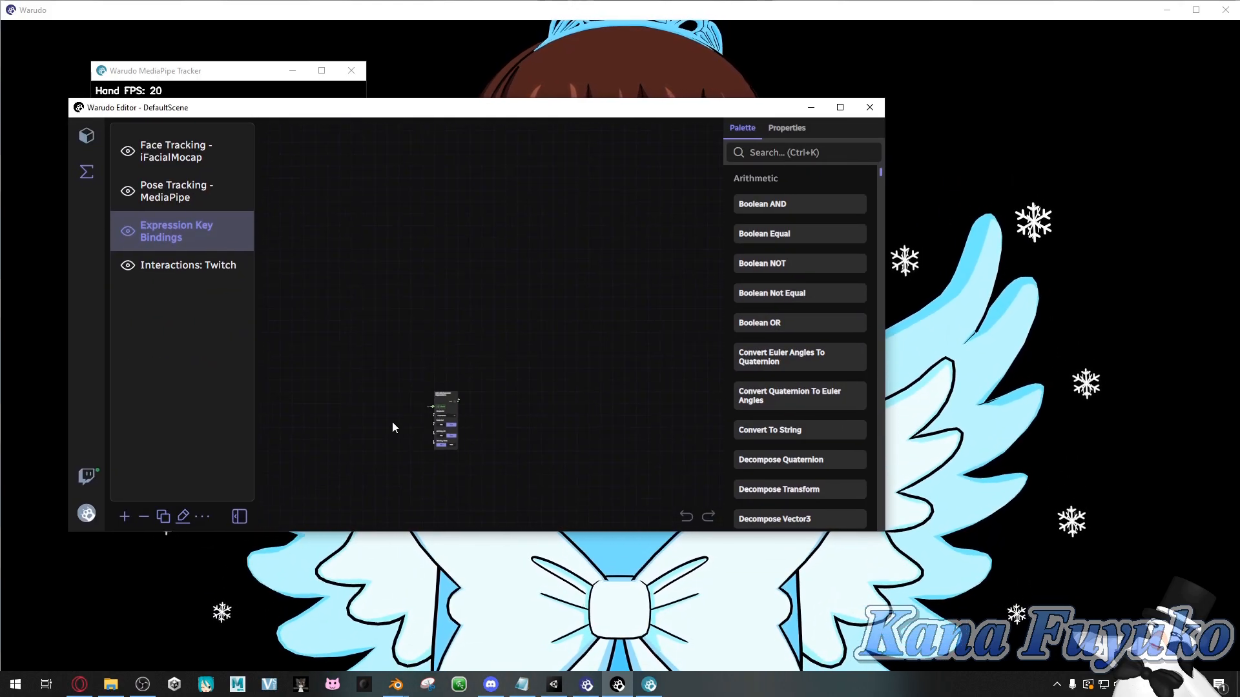
scroll(425, 303, "down", 3)
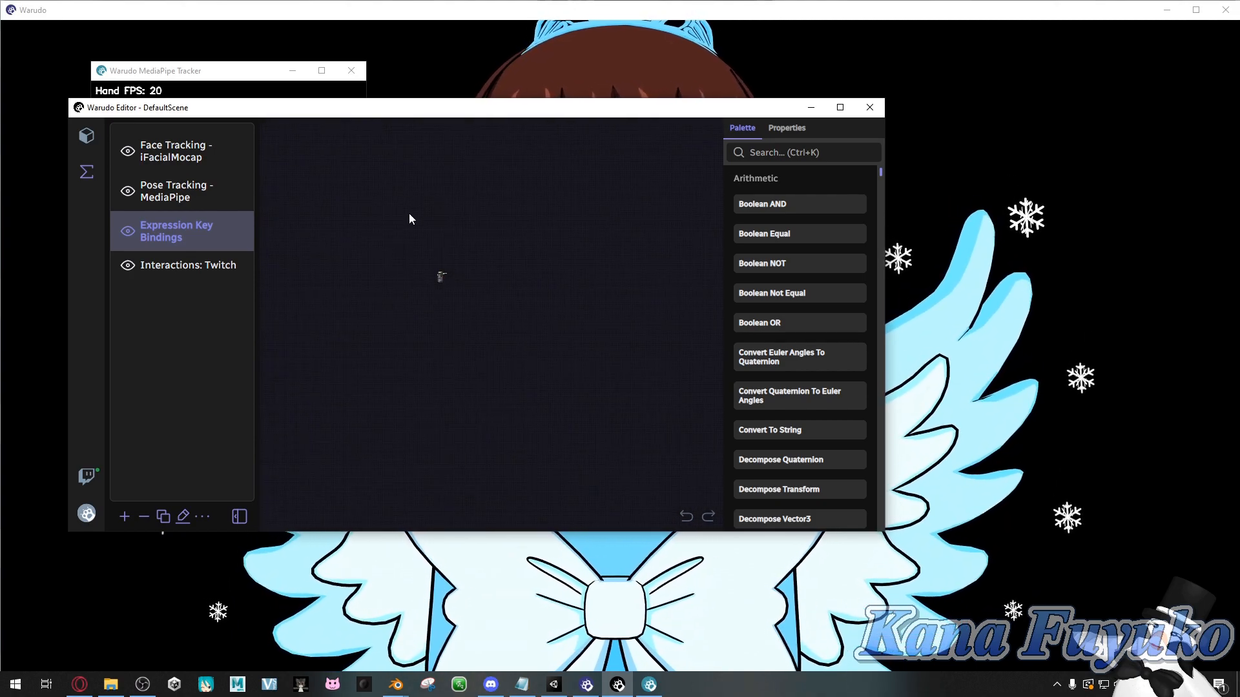
scroll(408, 303, "up", 3)
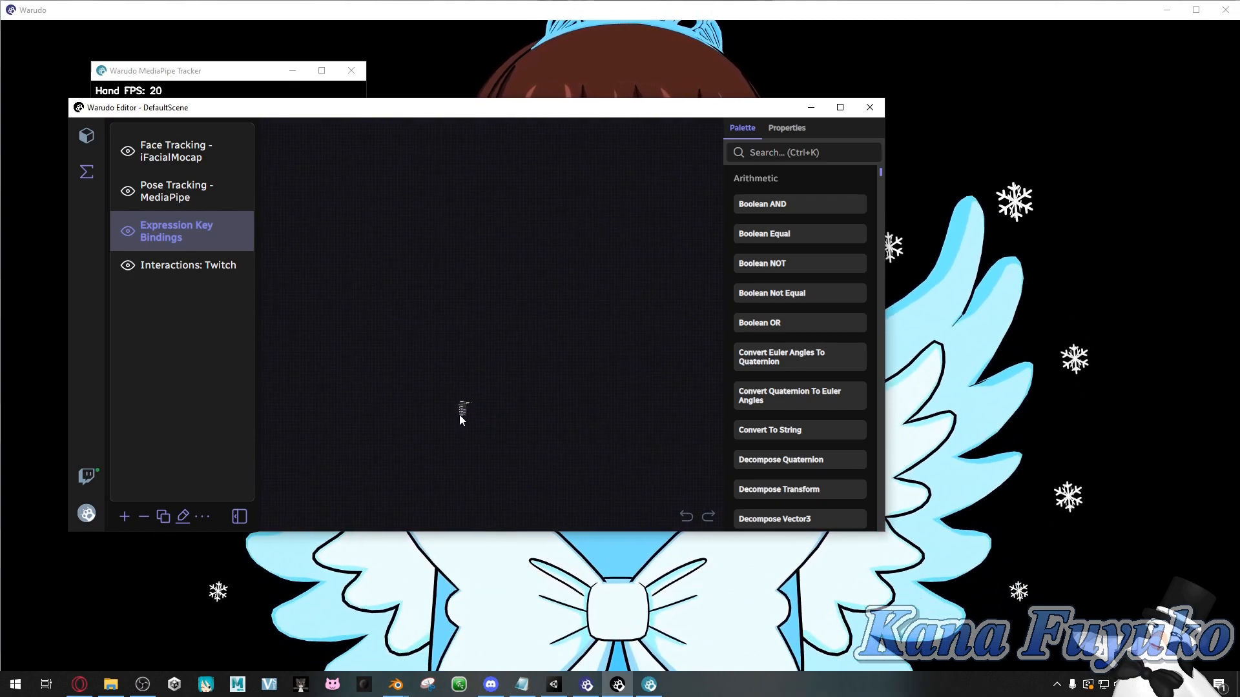
scroll(452, 426, "up", 1)
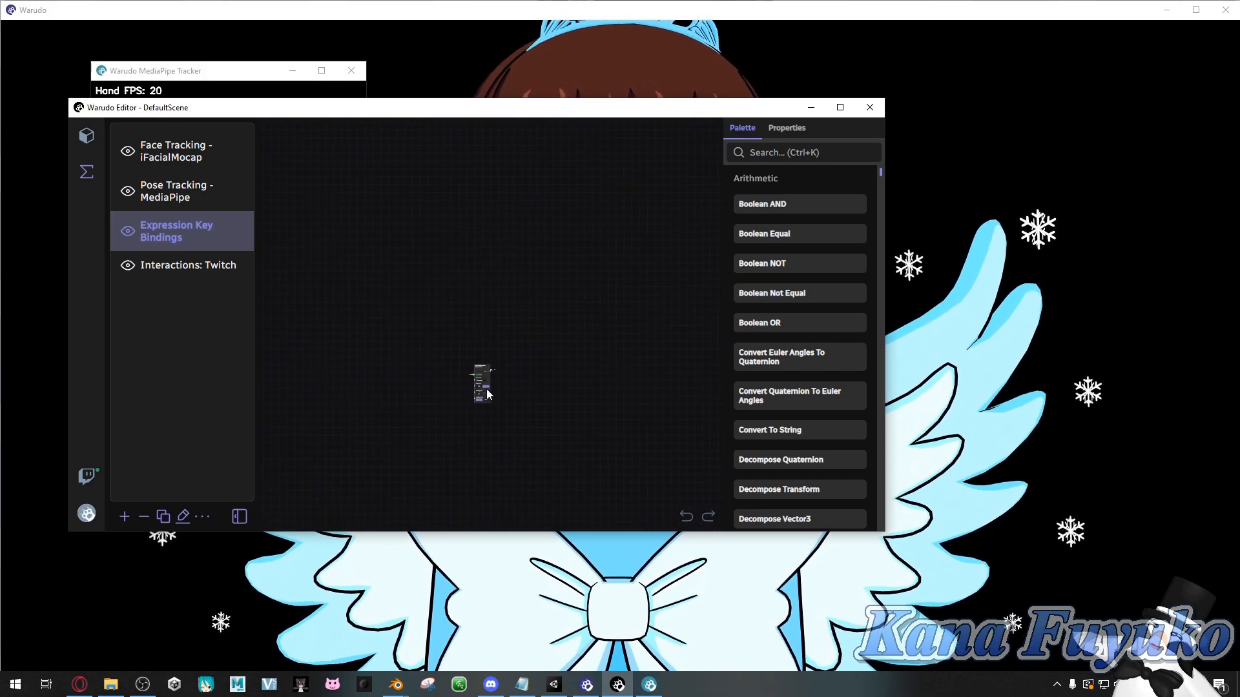
scroll(490, 395, "up", 5)
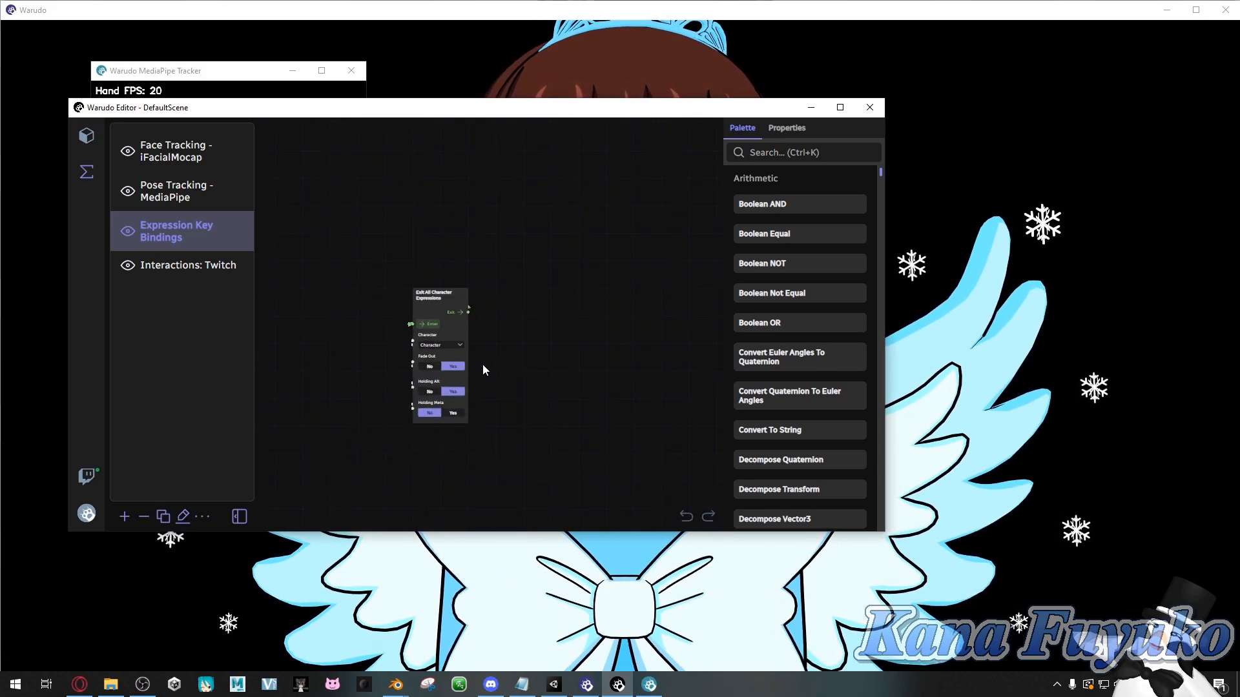
left_click_drag(485, 363, 551, 360)
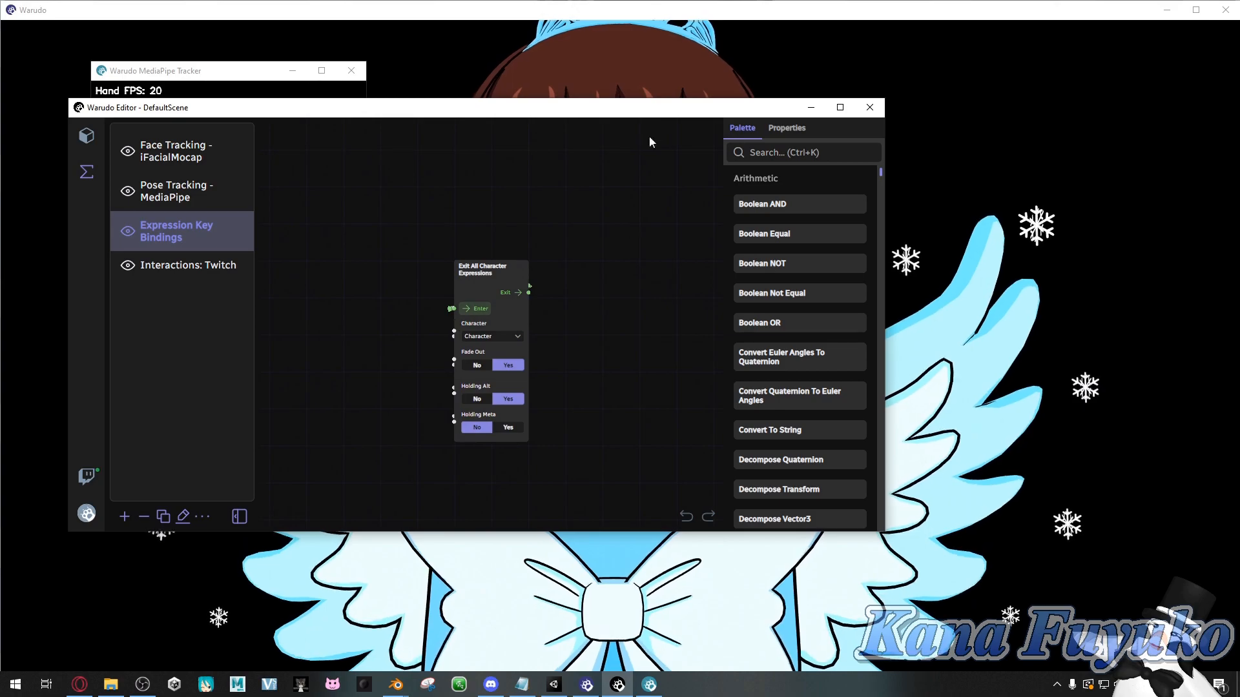
left_click_drag(497, 116, 492, 202)
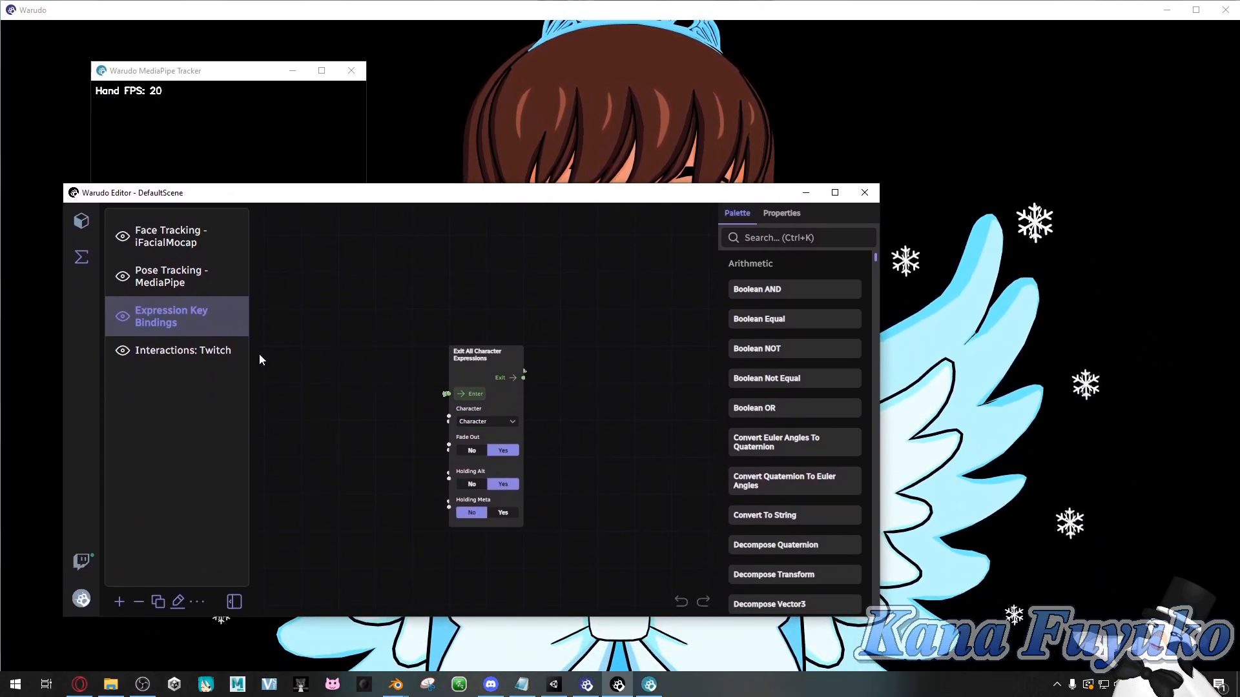
- Open the Interactions: Twitch blueprint and examine the node groups generated for the viewer interactions
left_click(235, 354)
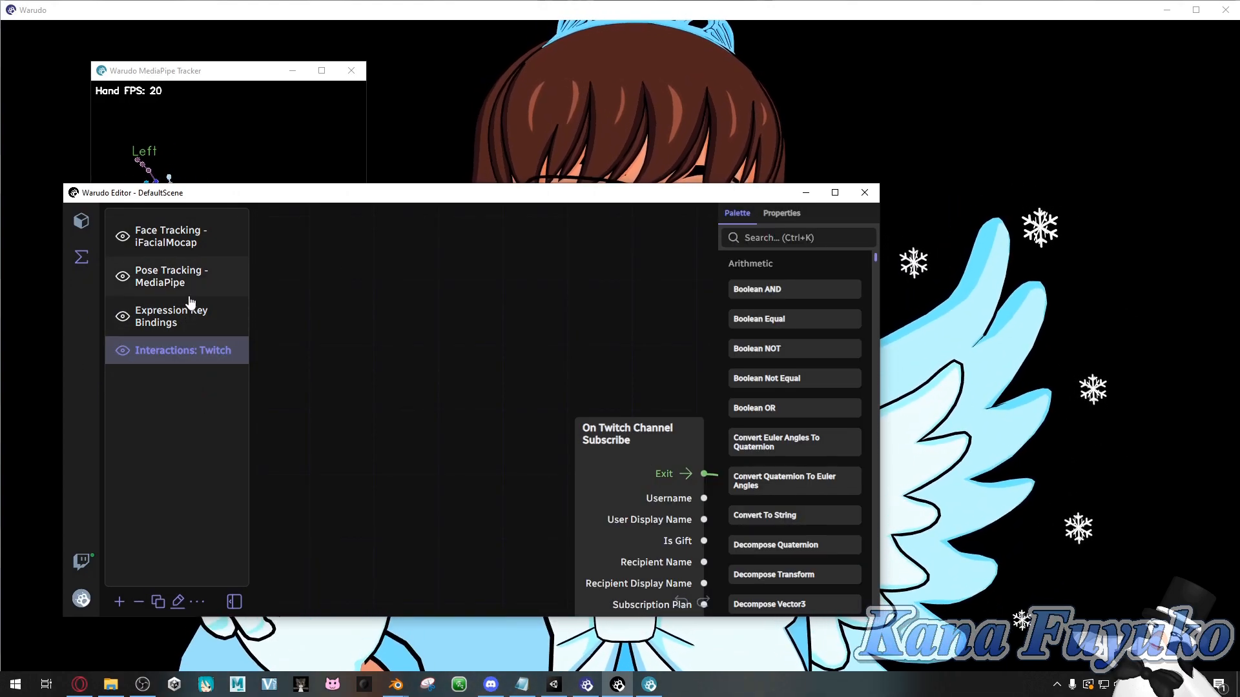
left_click_drag(510, 484, 429, 350)
scroll(428, 349, "down", 1)
scroll(384, 444, "down", 8)
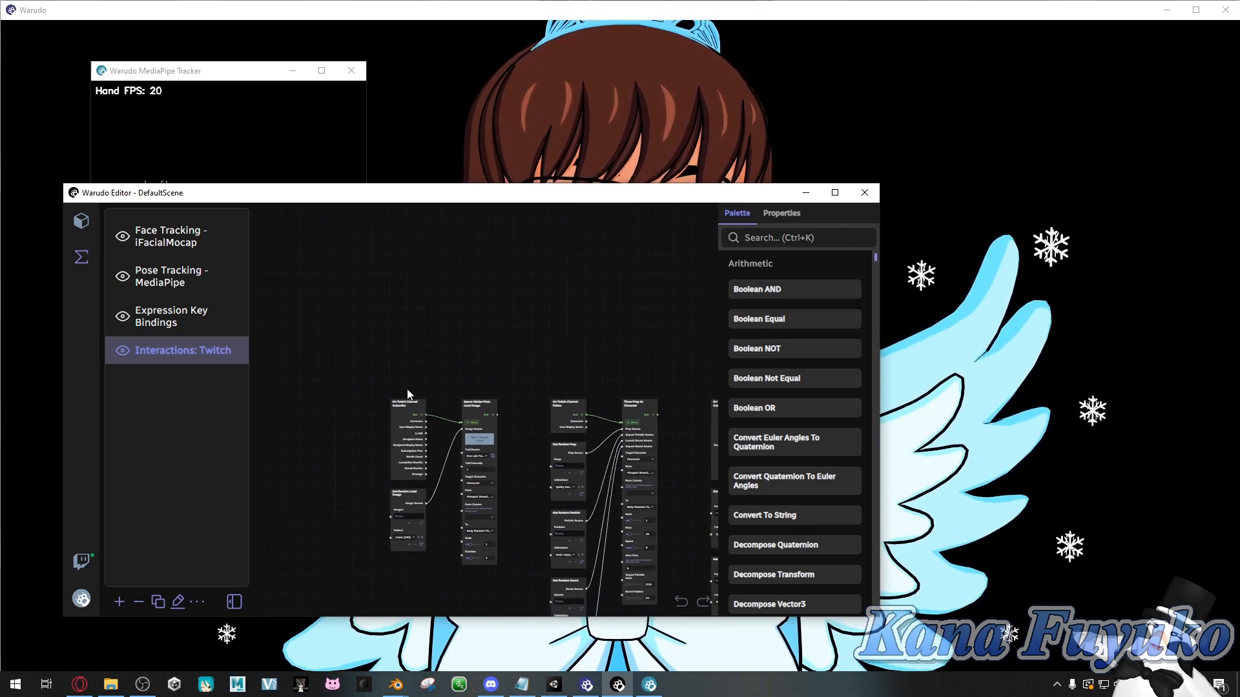
scroll(434, 411, "down", 4)
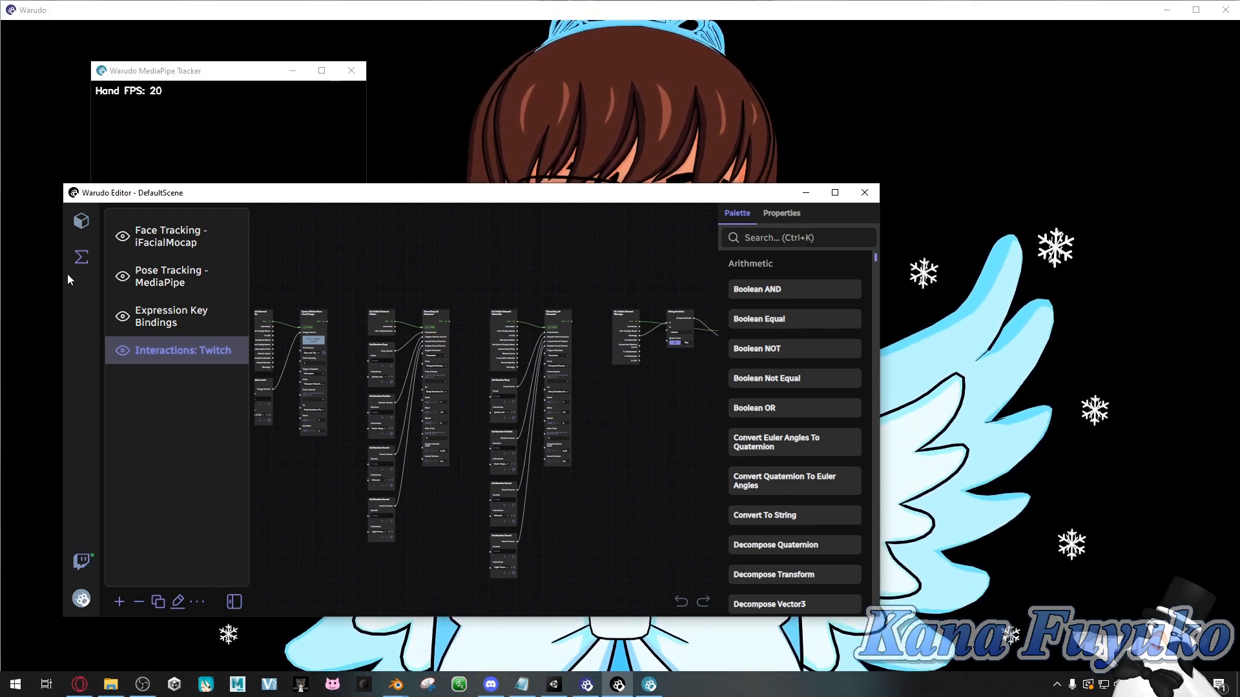
- Return to the scene assets and review the Character's main properties and motion capture settings
left_click(81, 227)
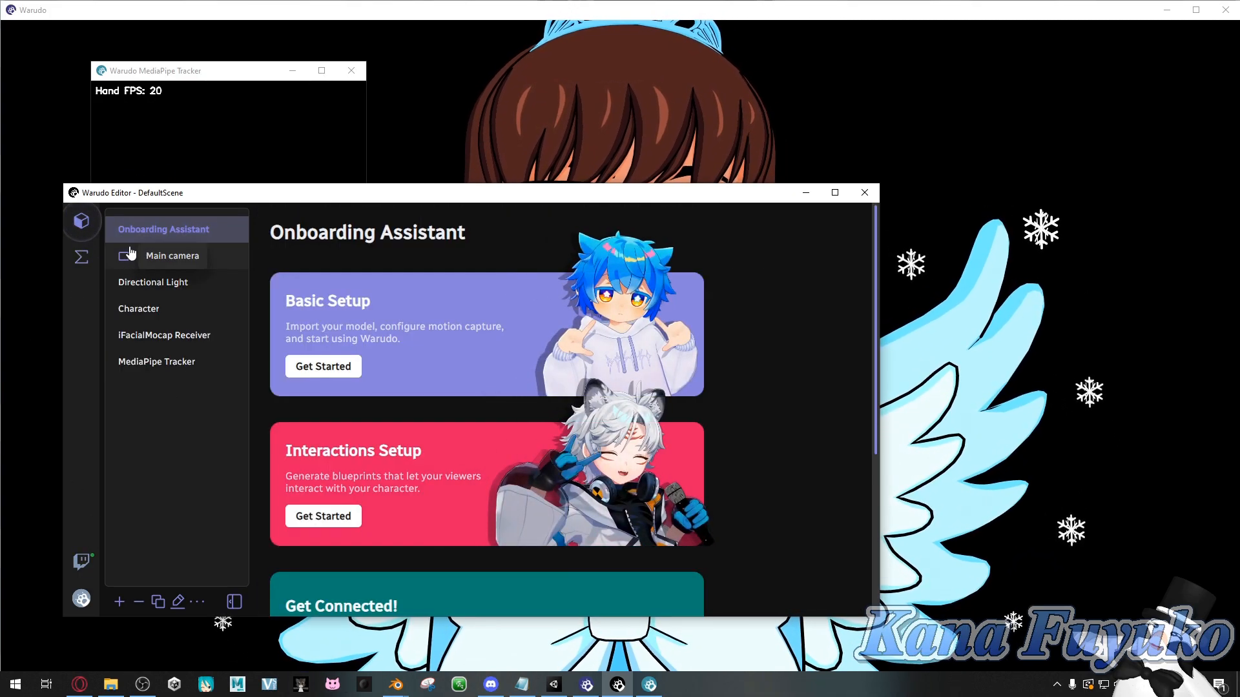
left_click(158, 289)
left_click(163, 308)
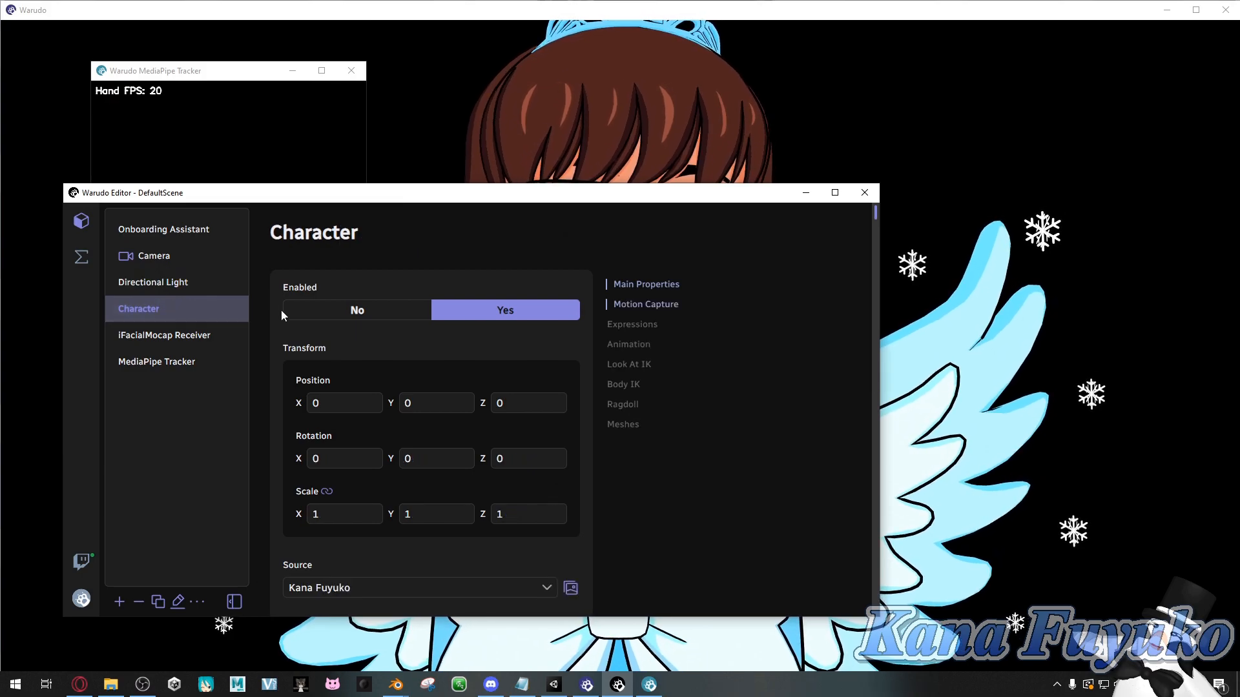
scroll(336, 350, "down", 3)
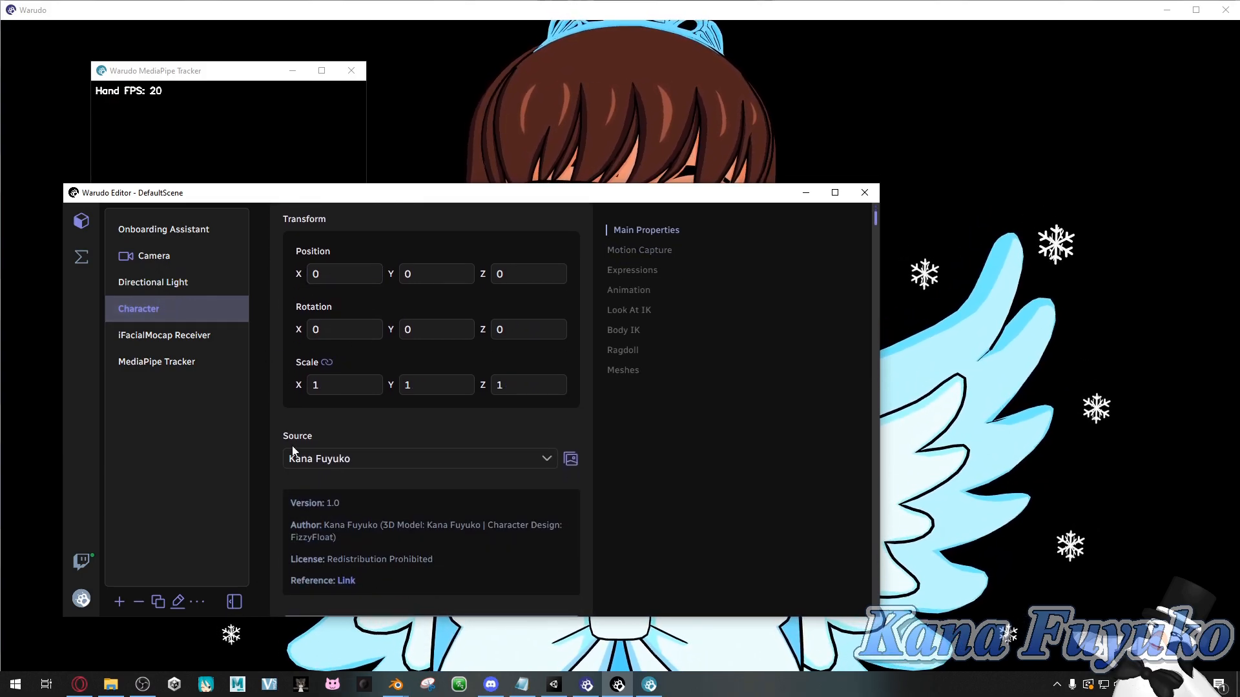
scroll(383, 386, "up", 3)
left_click_drag(385, 184, 452, 163)
scroll(761, 271, "down", 15)
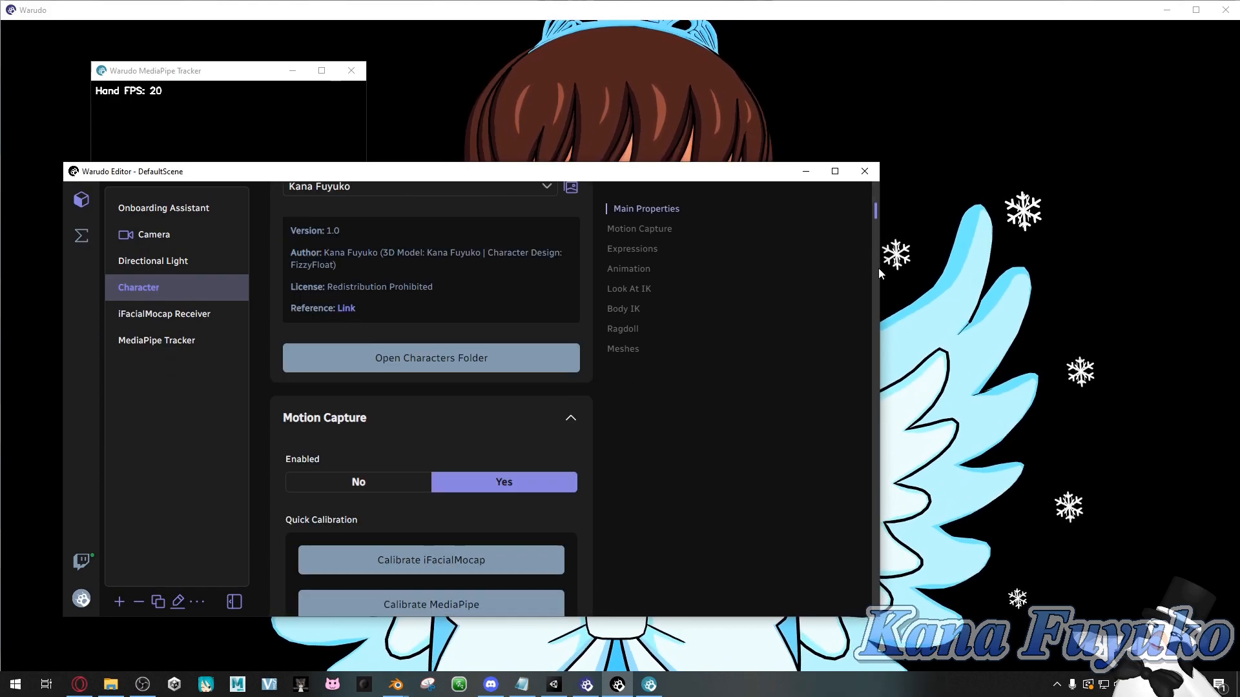
scroll(761, 271, "up", 15)
left_click_drag(685, 169, 753, 312)
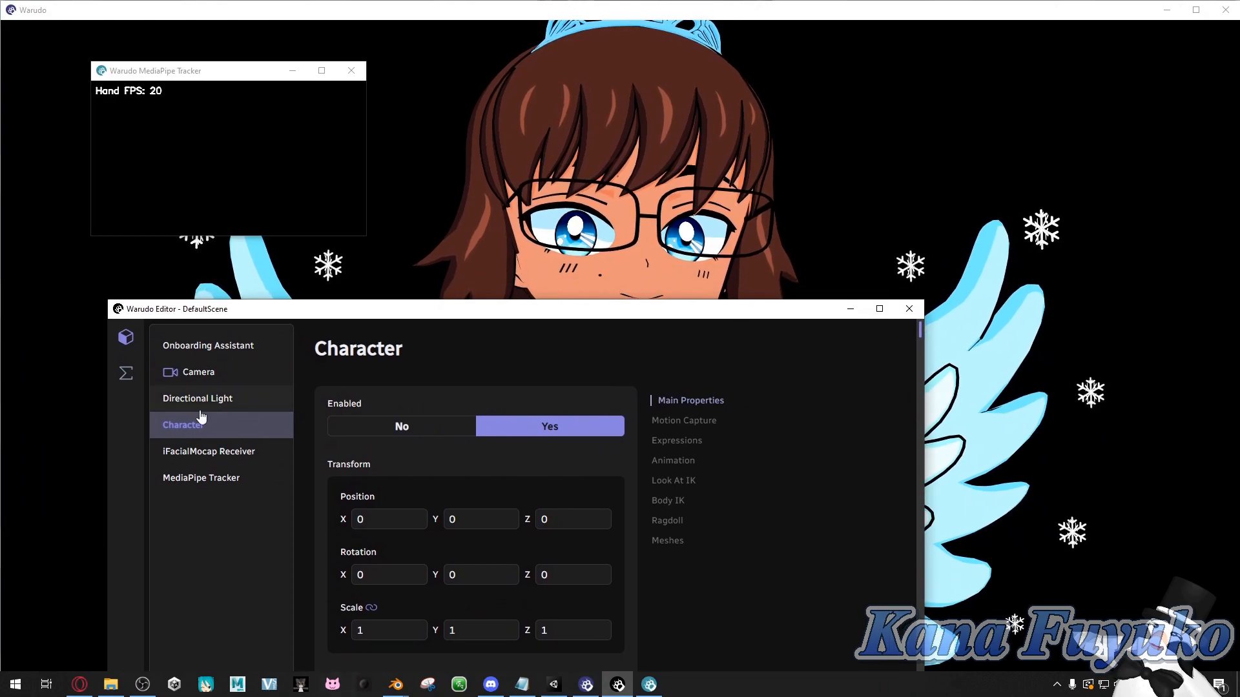
- Look through the Onboarding Assistant, Camera, Directional Light and Character assets in turn
left_click(246, 347)
left_click_drag(315, 317, 318, 390)
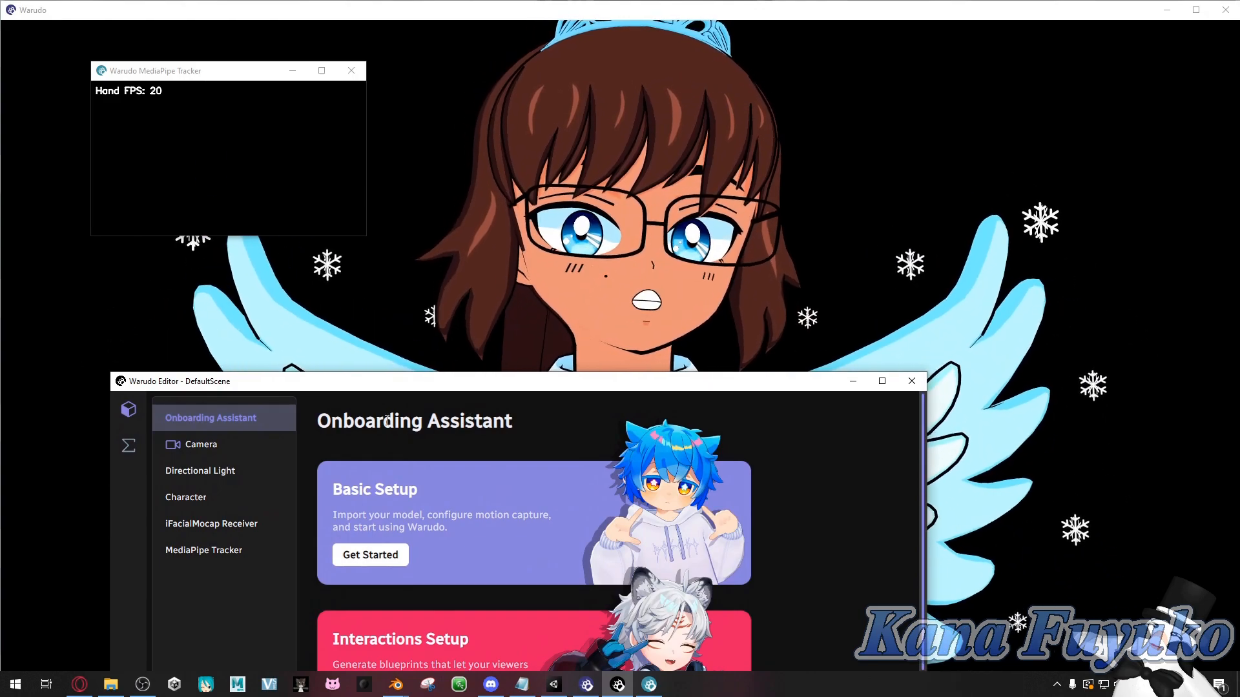
left_click_drag(243, 386, 373, 345)
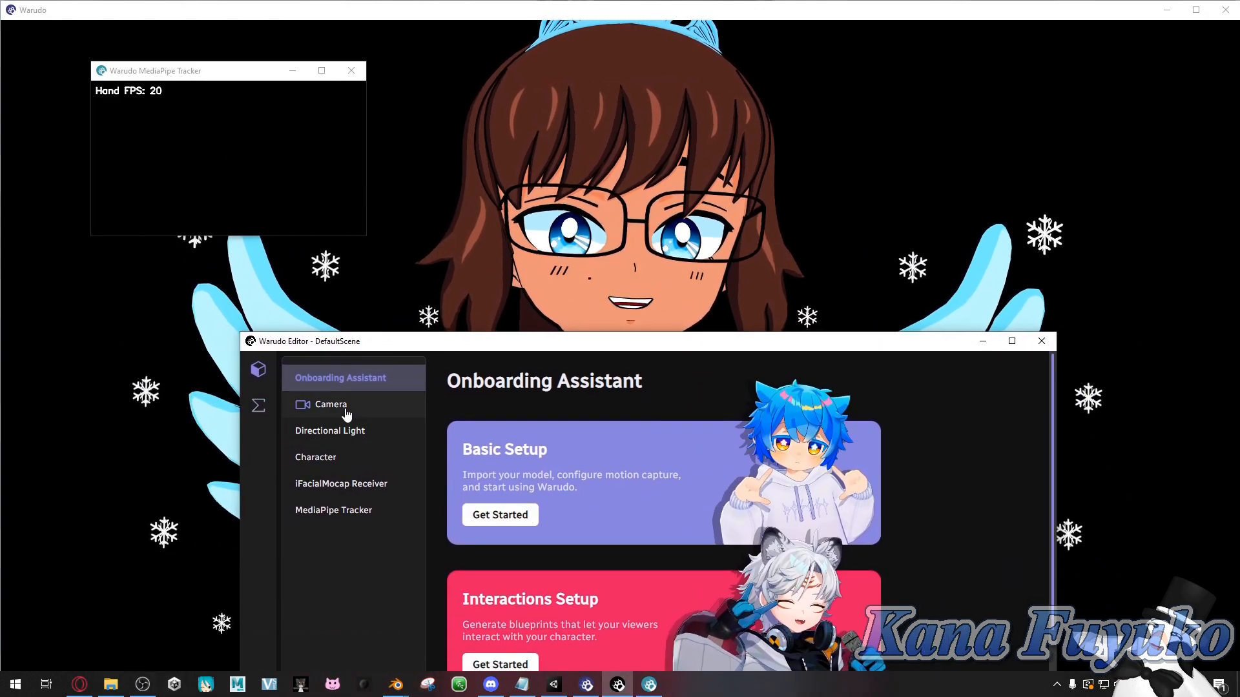
left_click(344, 407)
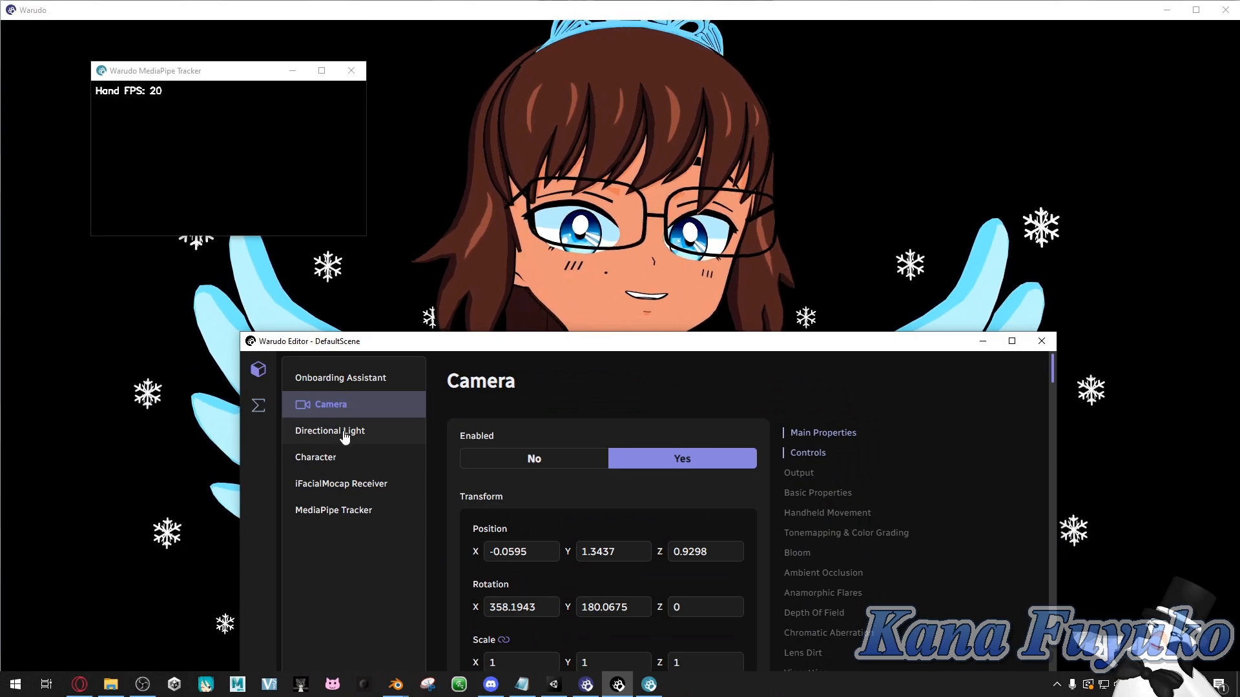
left_click(334, 432)
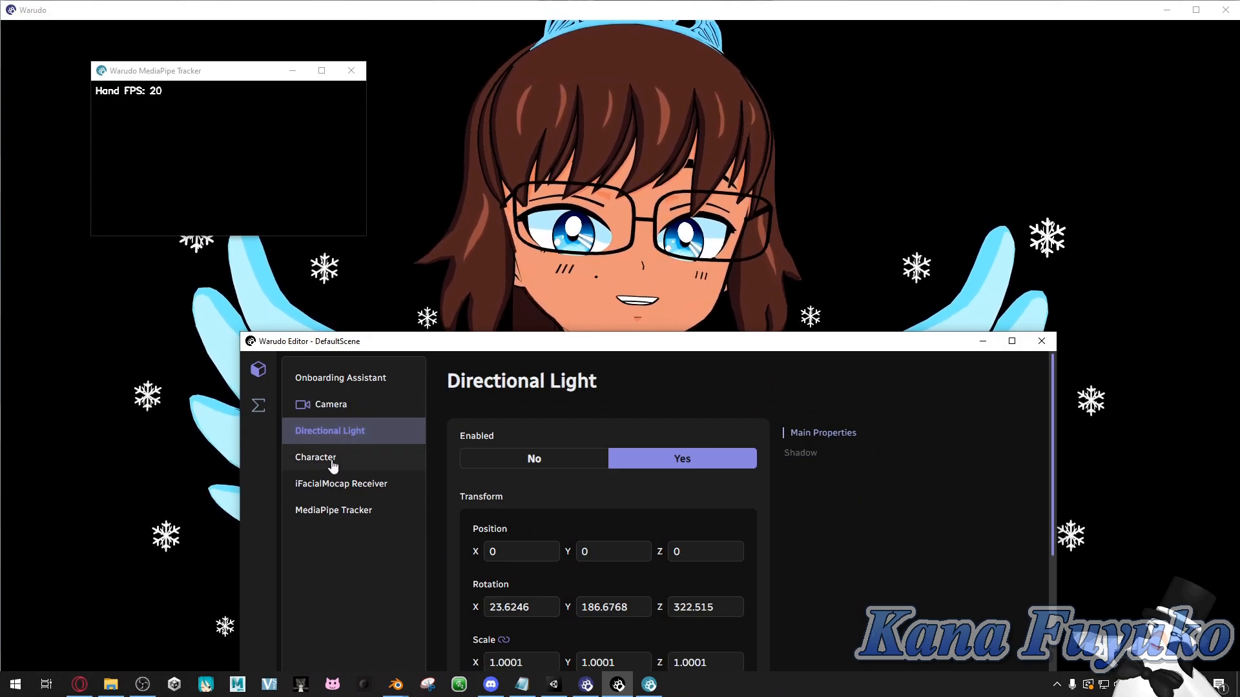
left_click(329, 458)
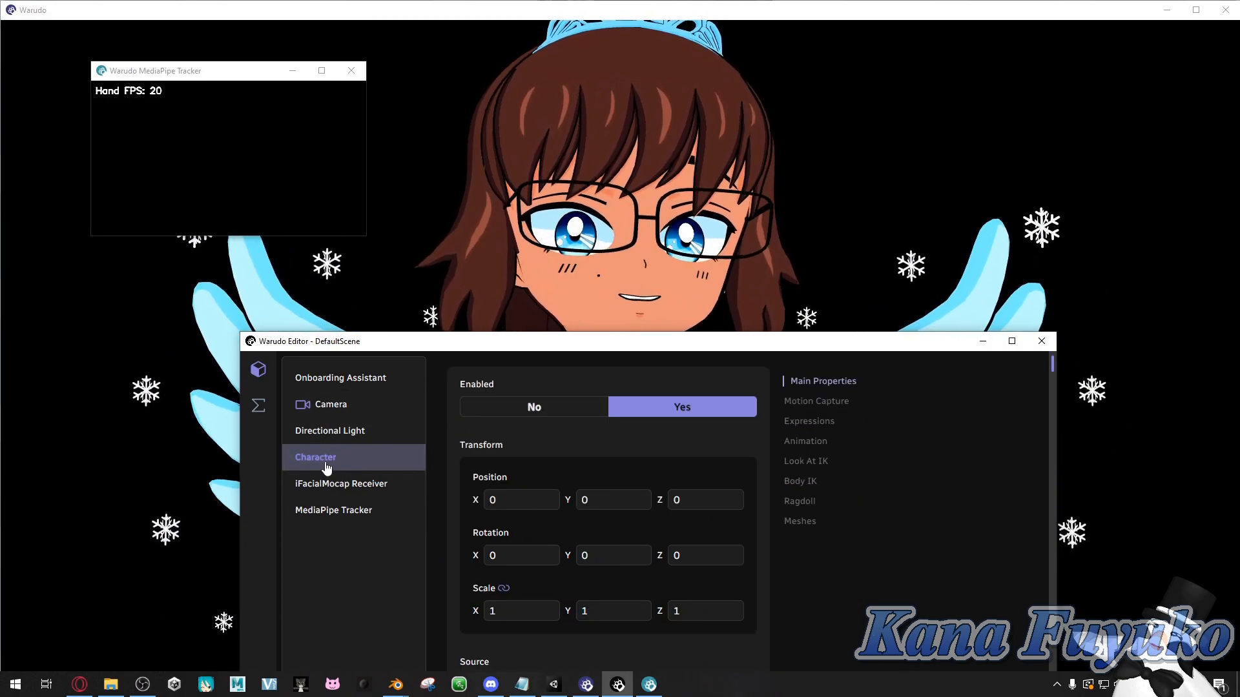
- Minimize the editor window to leave the whole character in view
left_click_drag(484, 348, 348, 394)
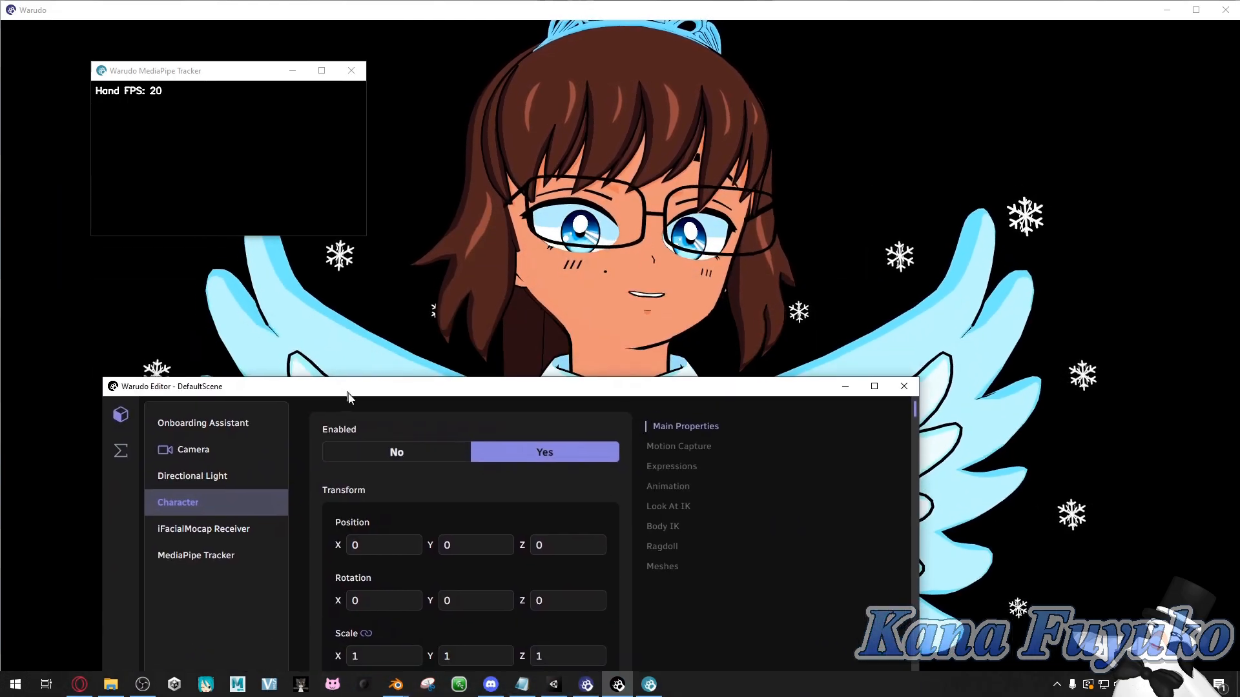
left_click(847, 387)
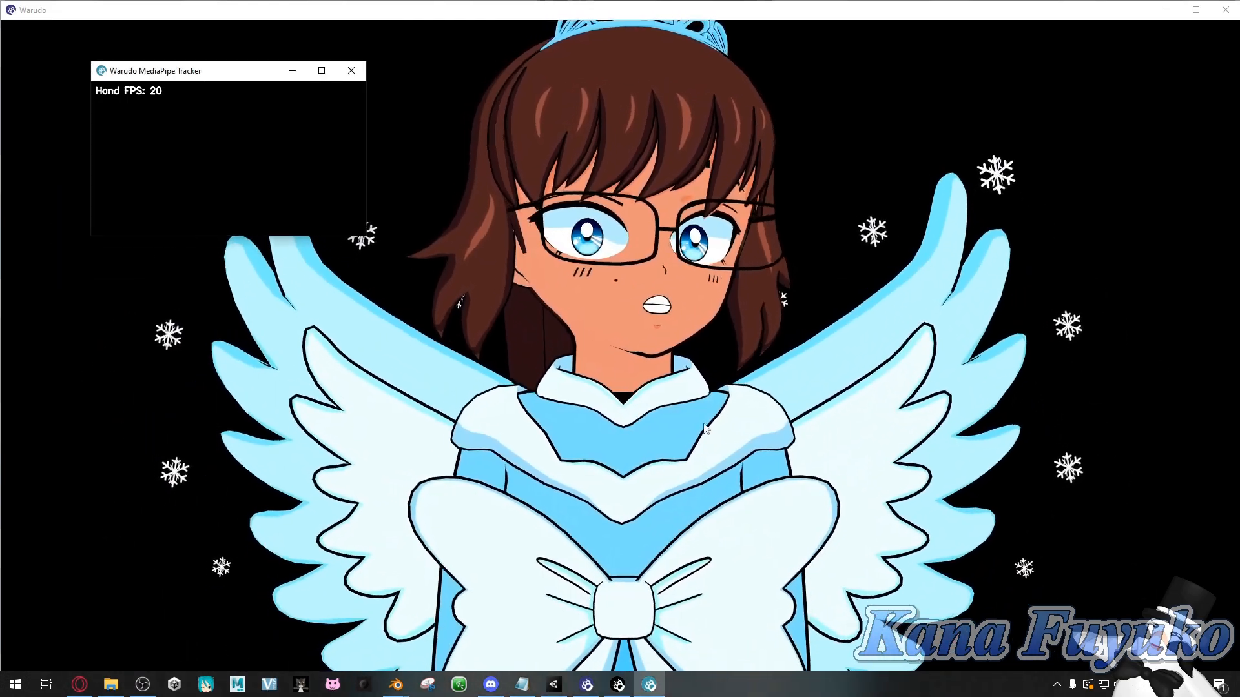